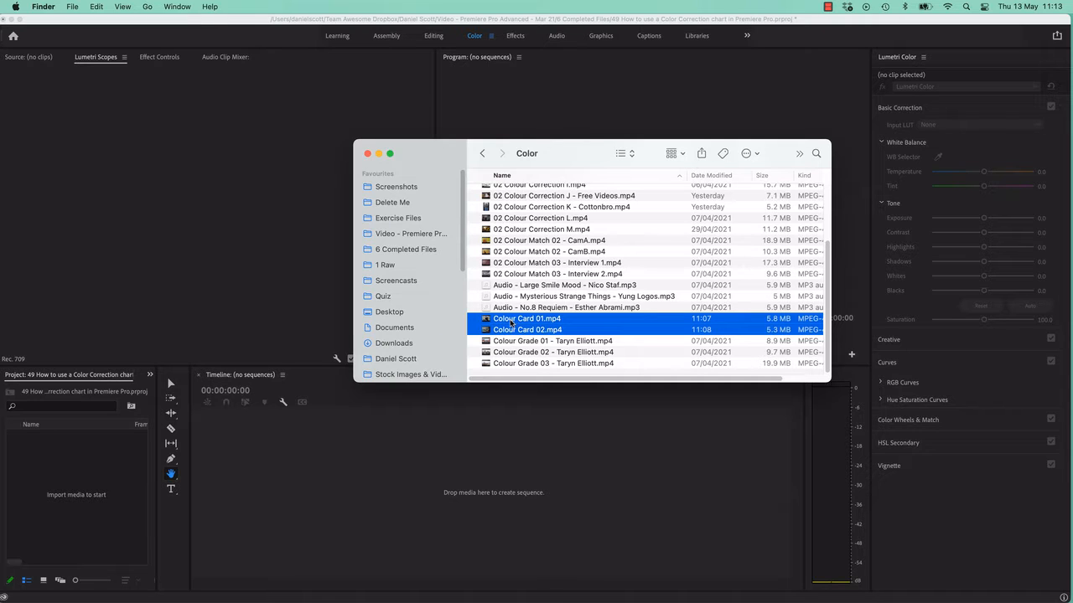
- Import Colour Card 01.mp4 and Colour Card 02.mp4 from the Color folder into the project
left_click_drag(510, 322, 99, 446)
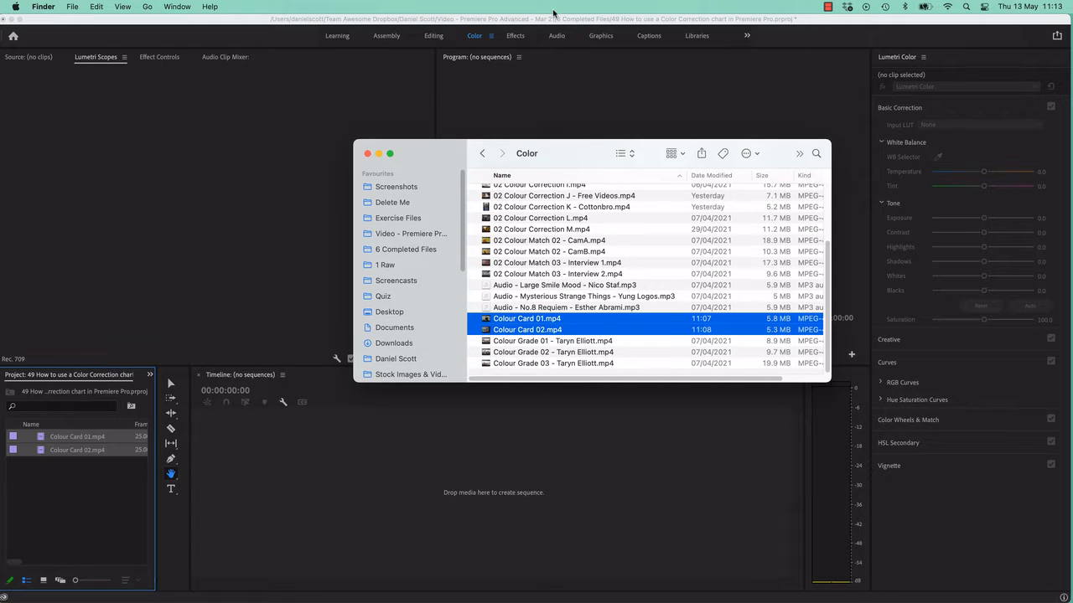
left_click(101, 505)
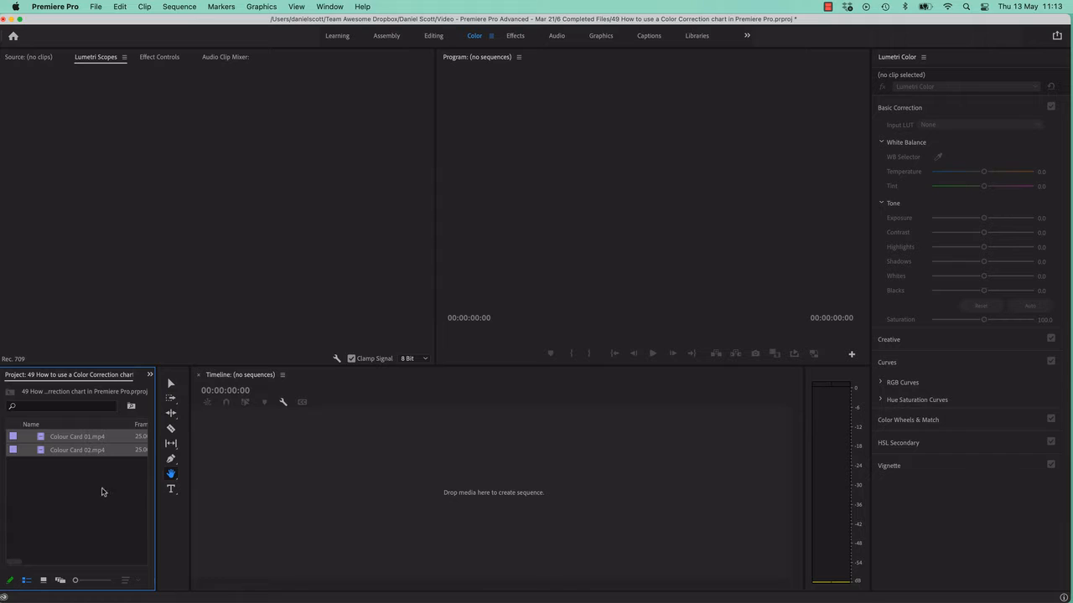
left_click(101, 491)
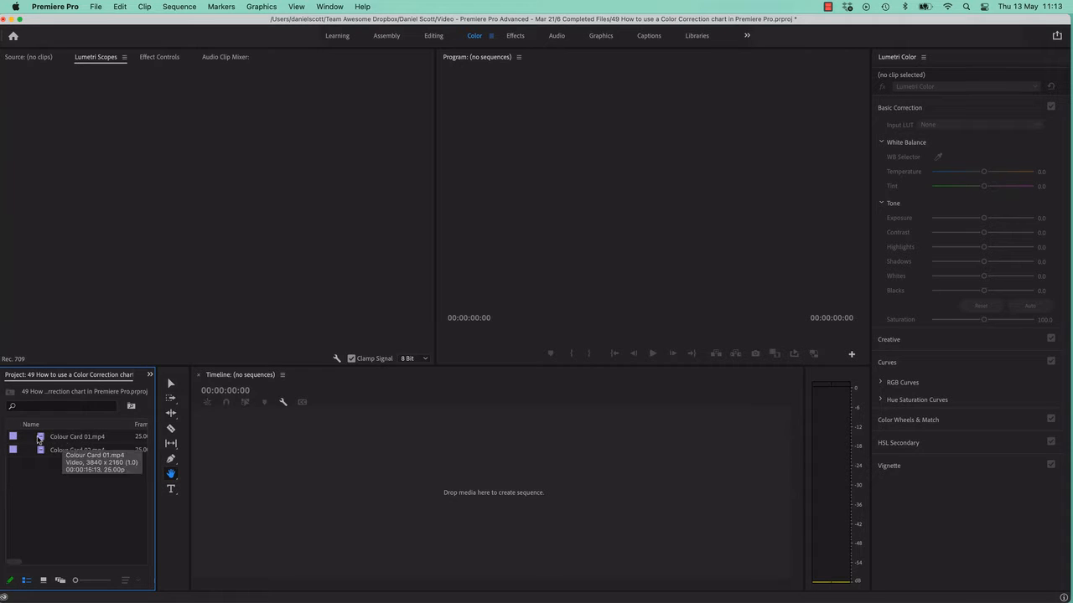
- Create a new sequence from both imported Colour Card clips
left_click(79, 439)
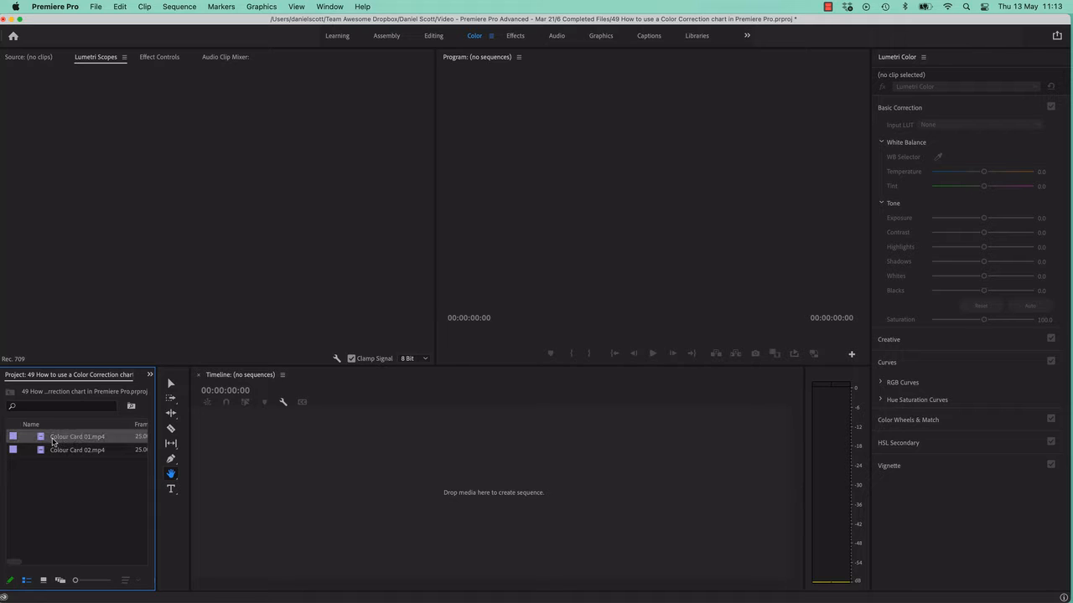
left_click(41, 451, "shift")
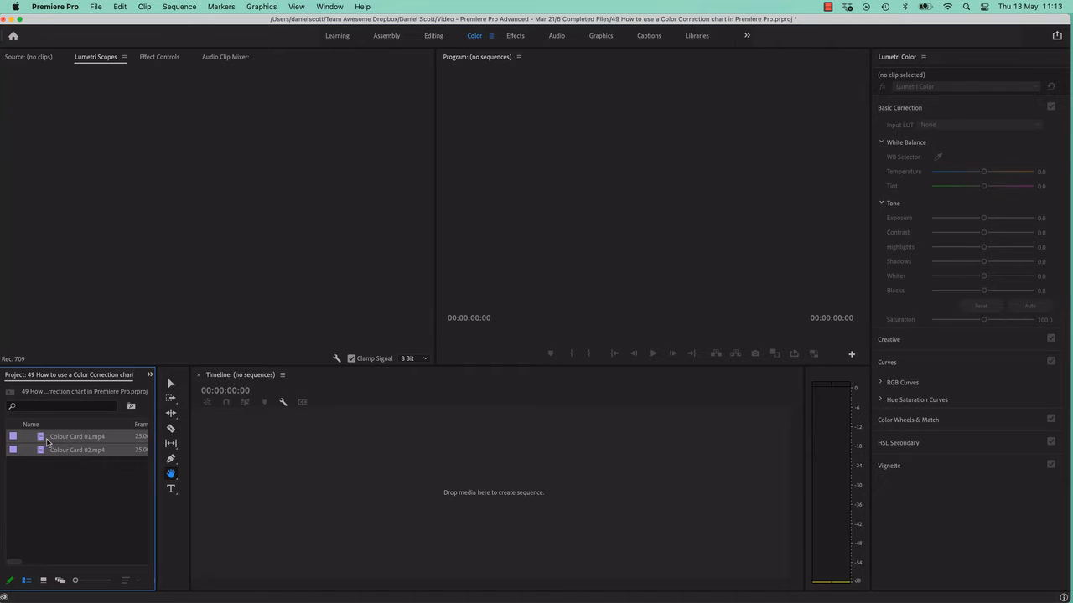
left_click_drag(42, 439, 283, 461)
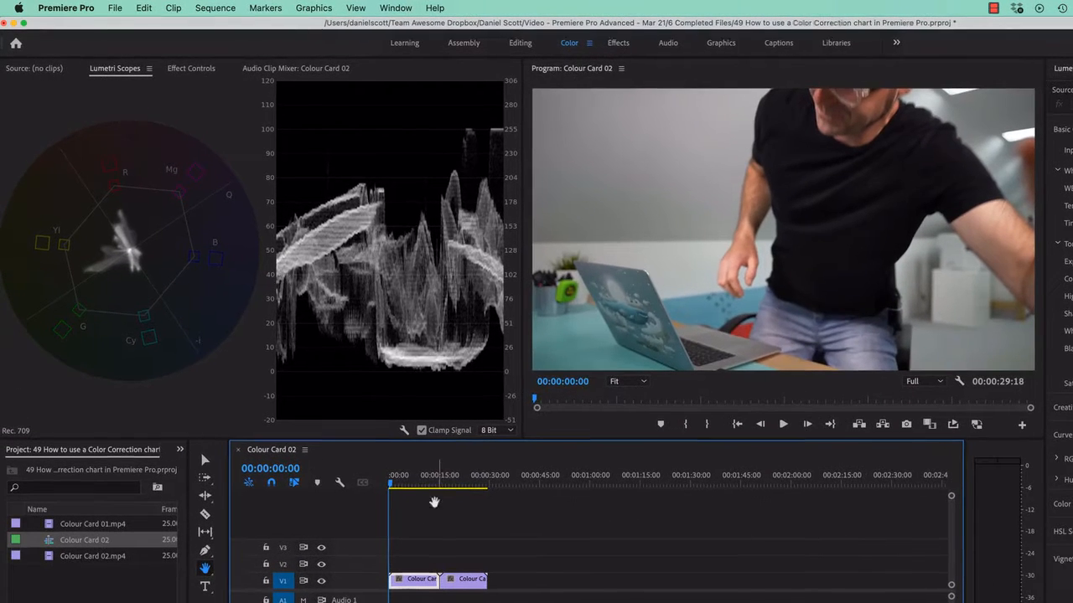
- Scrub and play parts of the sequence to examine the grey card in the first clip and the colour chart in the second
left_click(349, 401)
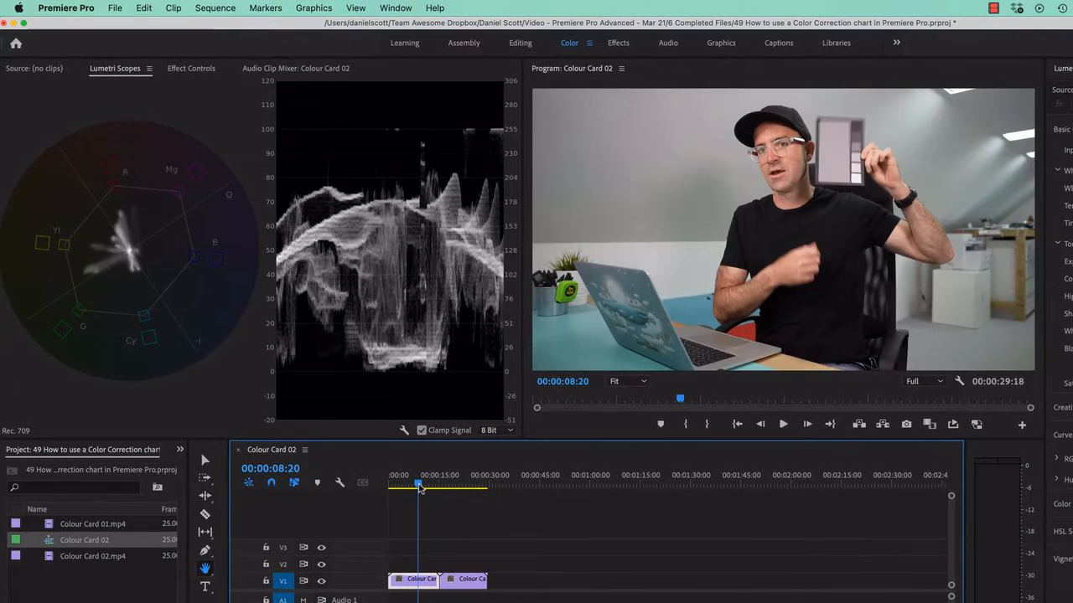
left_click(466, 481)
left_click_drag(470, 483, 416, 490)
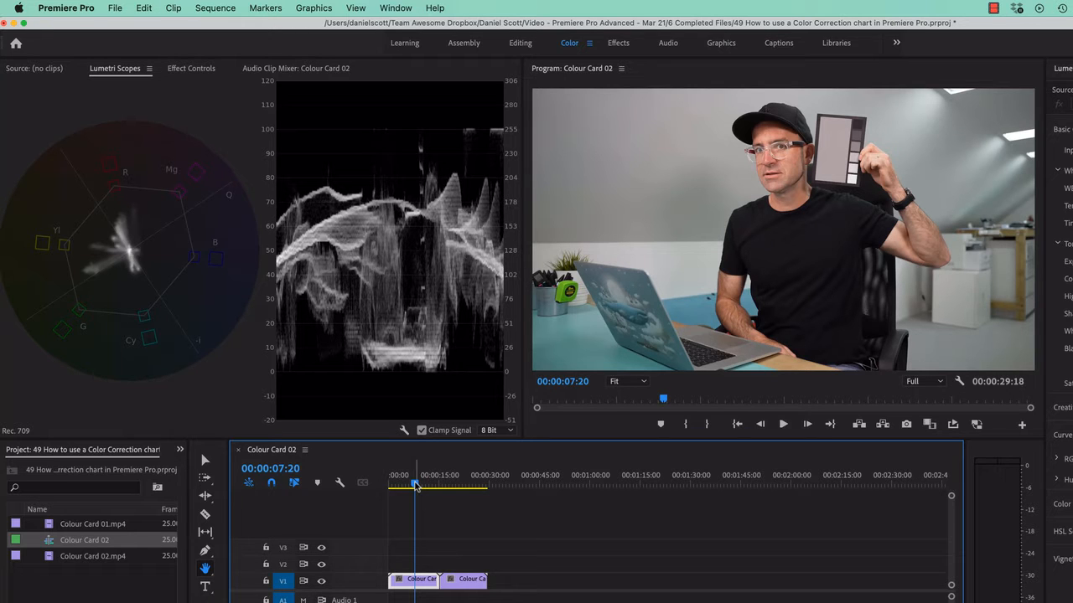
mouse_move(417, 487)
left_mouse_down()
mouse_move(391, 486)
mouse_move(414, 490)
left_mouse_up()
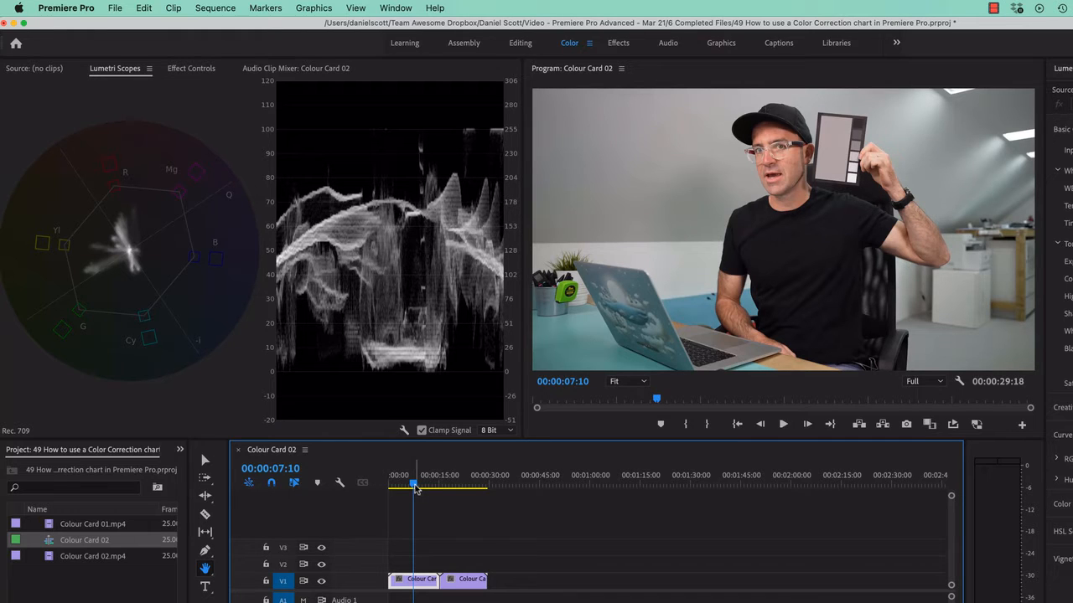
left_click_drag(410, 486, 401, 490)
key("space")
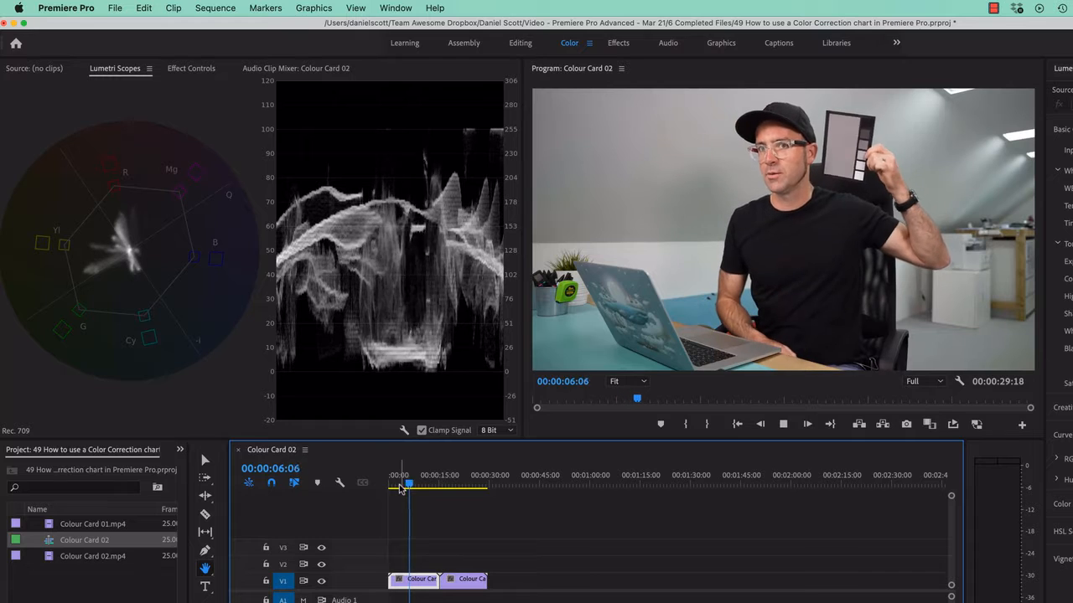
key("space")
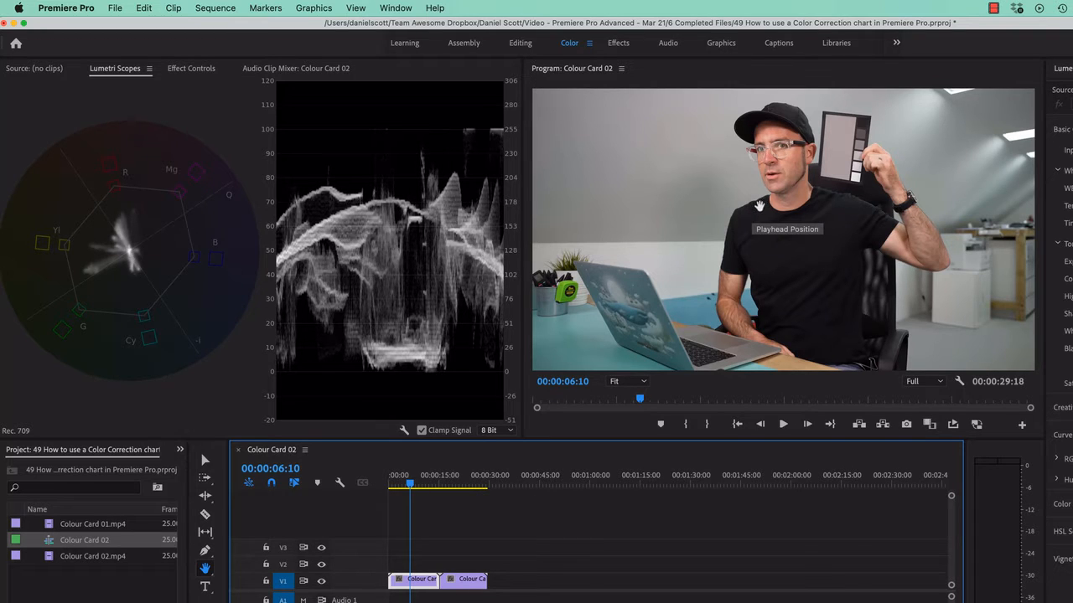
left_click(459, 477)
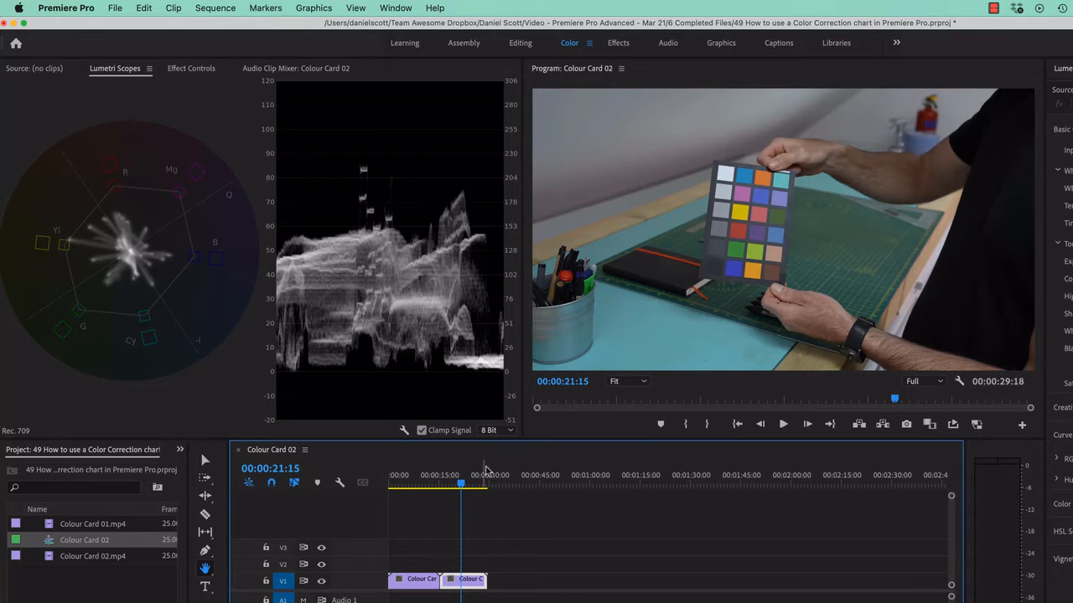
mouse_move(408, 479)
left_mouse_down()
mouse_move(457, 483)
mouse_move(413, 486)
left_mouse_up()
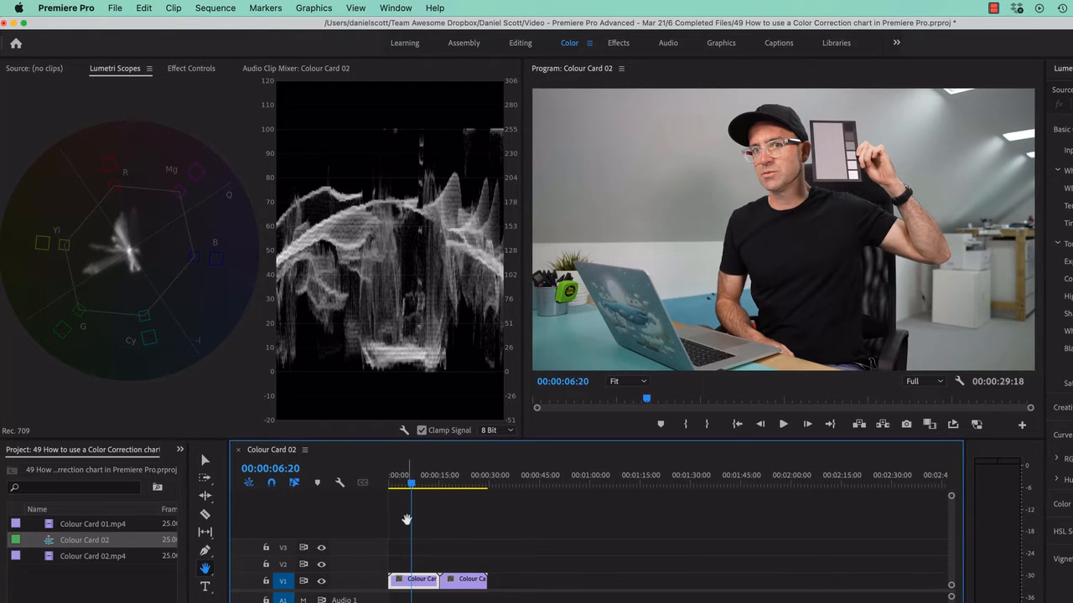
- Advance frame by frame from 00:00:06:05 to 00:00:06:15 to examine how light falls on the tilting grey card
left_click(411, 487)
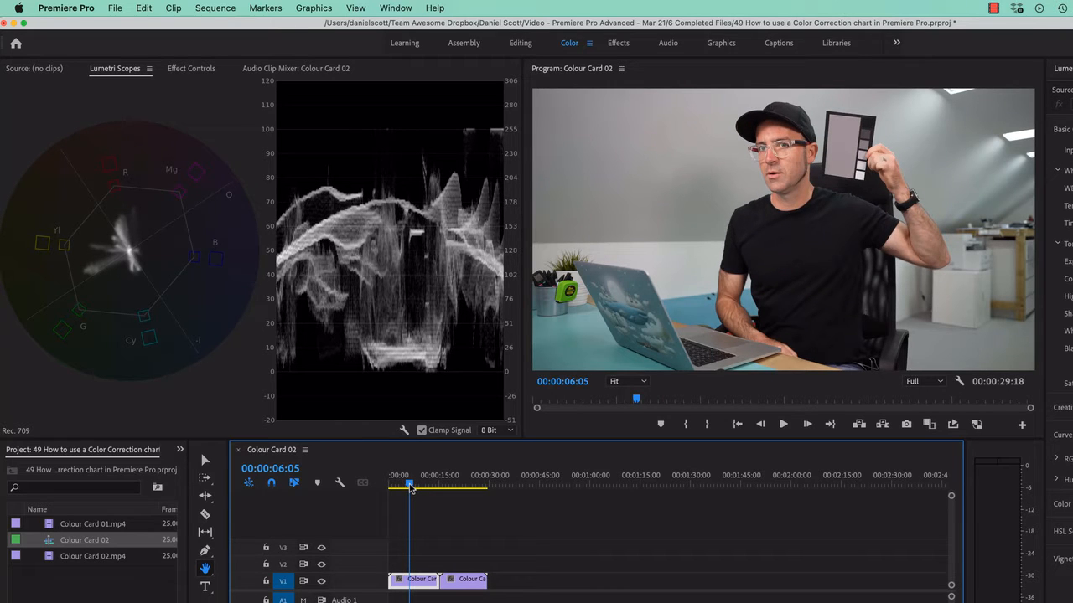
key("Right")
key("Right")
key("Right")
key("Right")
key("Right")
key("Right")
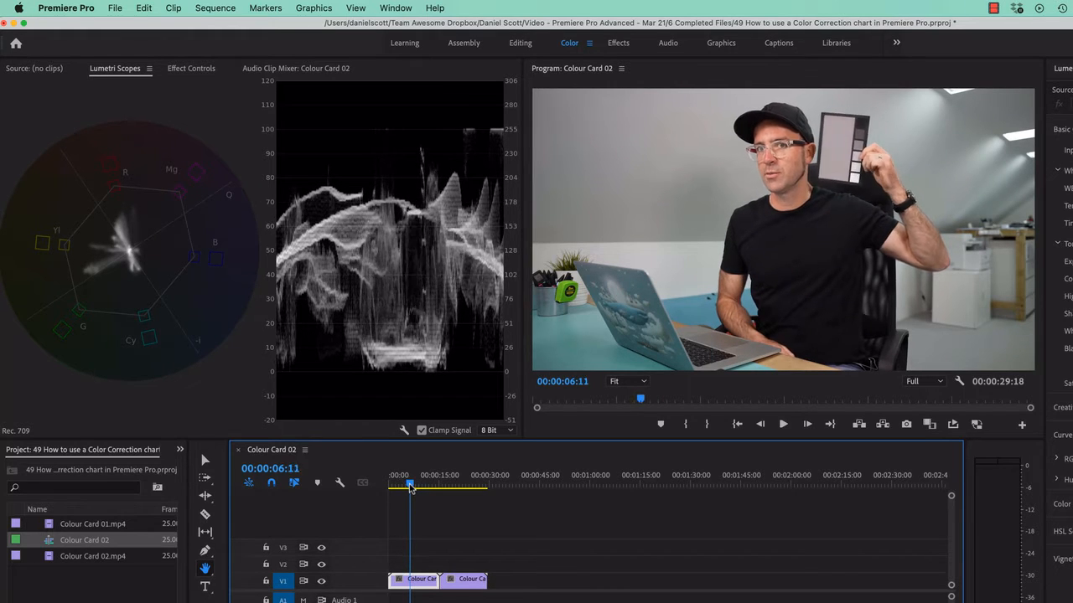
key("Right")
key("Right")
key("Right")
key("Right")
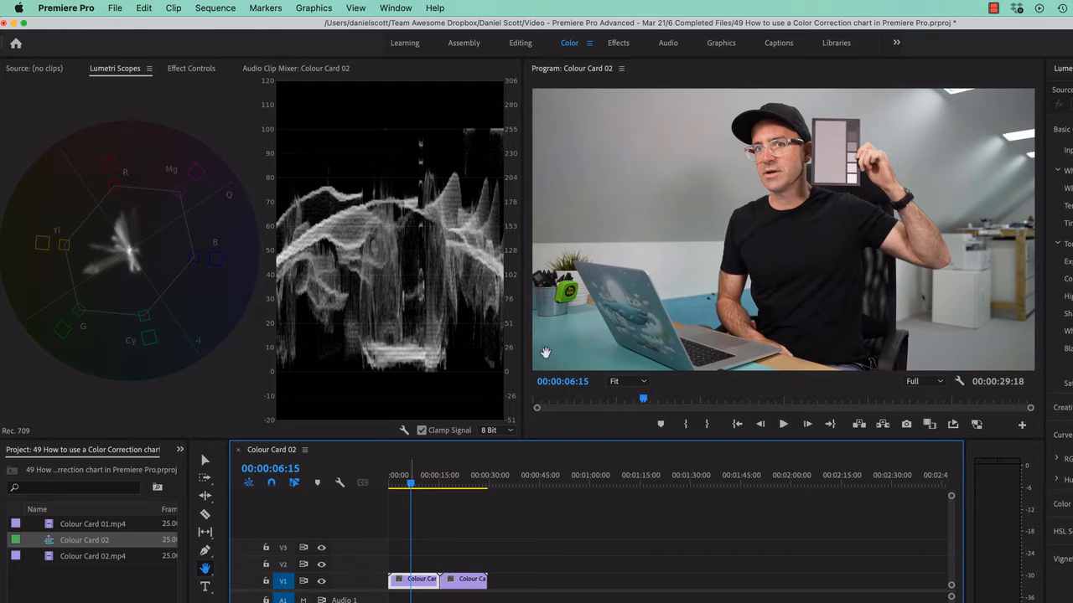
- Magnify the program preview to 100% and centre it on the face and the grey card
type("+")
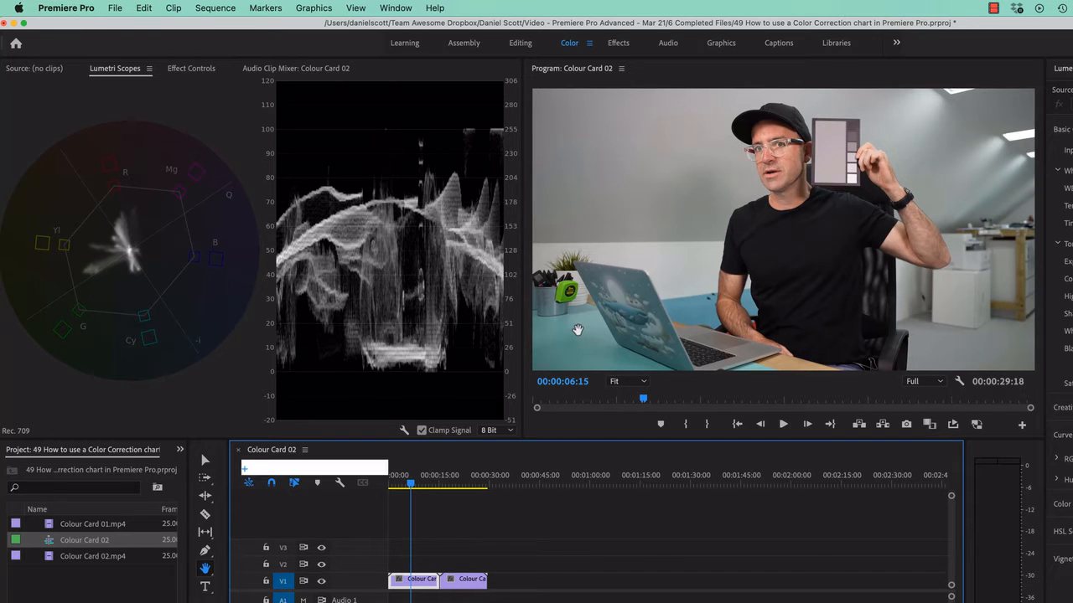
left_click(954, 166)
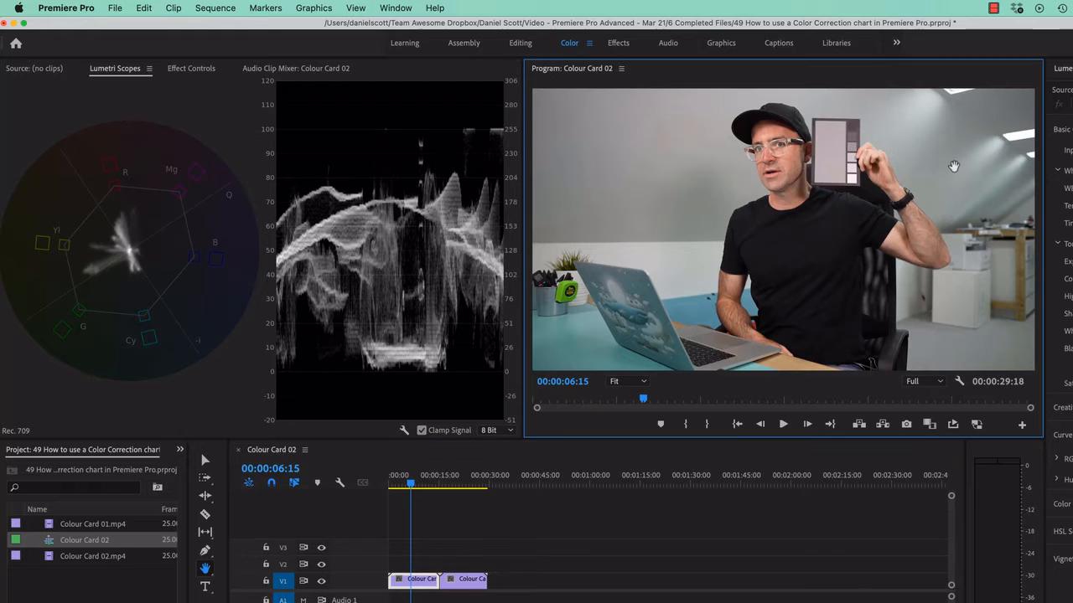
key("=")
key("=")
key("=")
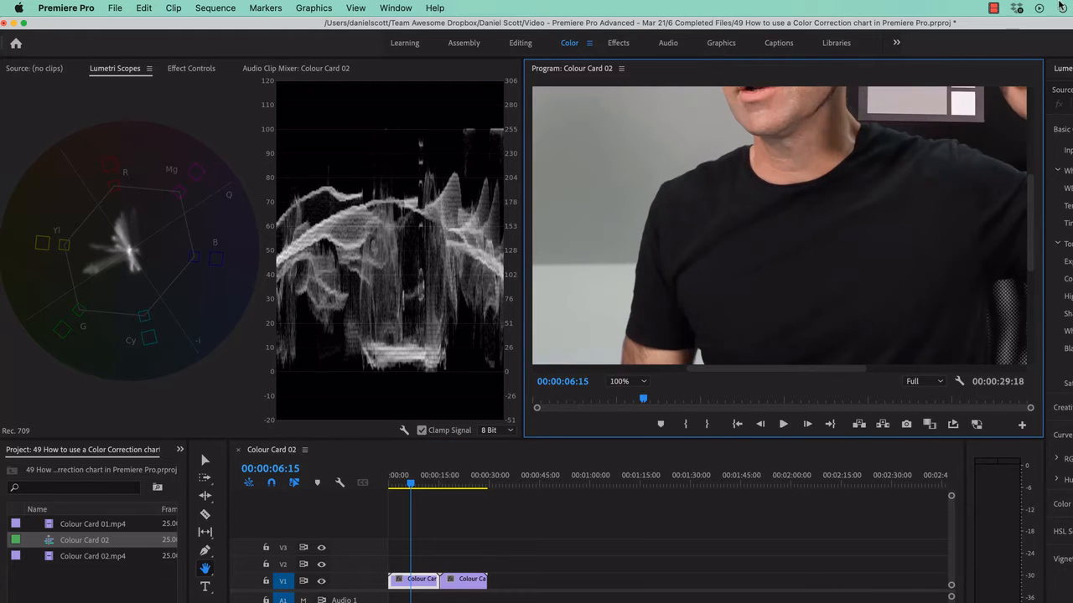
left_click_drag(922, 141, 730, 353)
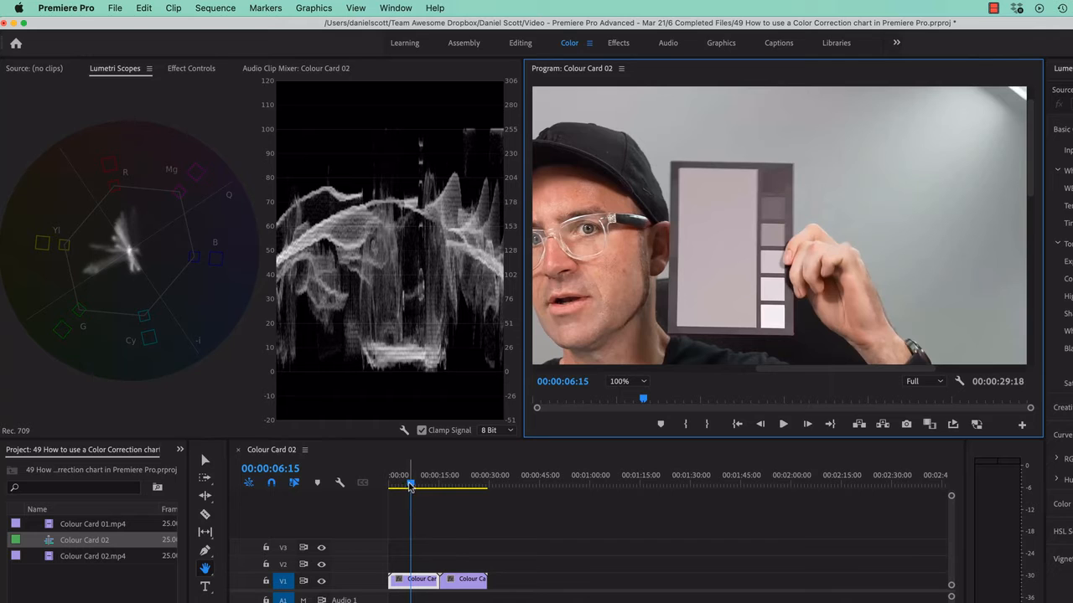
- Compare the grey card's reflections frame by frame and park the playhead at 00:00:06:05
key("Right")
key("Right")
key("Left")
key("Left")
key("Right")
key("Right")
key("Right")
key("Right")
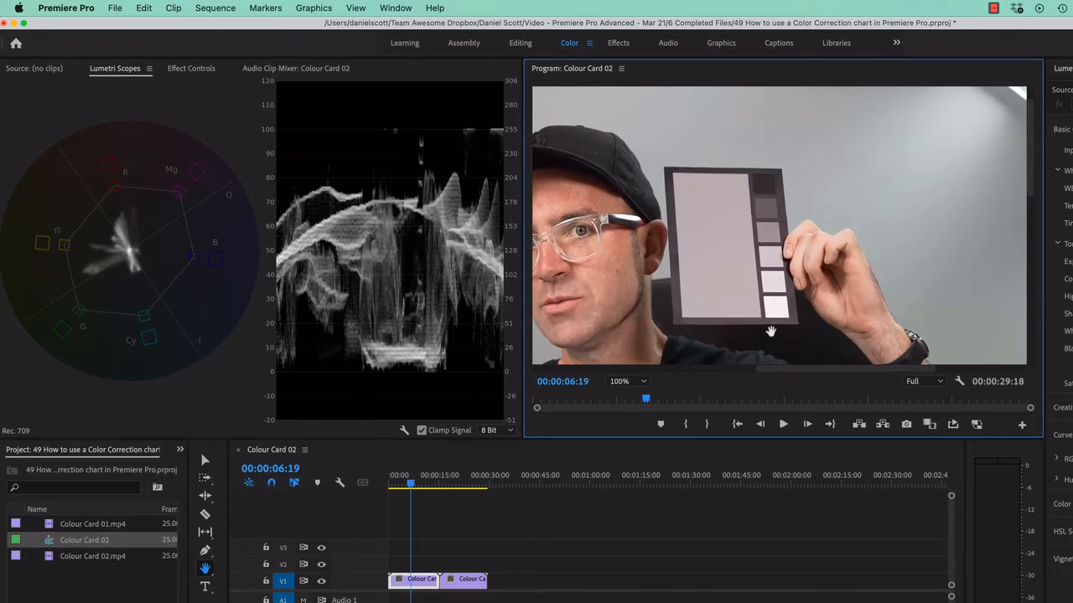
key("Right")
key("Right")
key("Right")
key("Right")
key("Right")
key("Right")
key("Right")
key("Right")
key("Right")
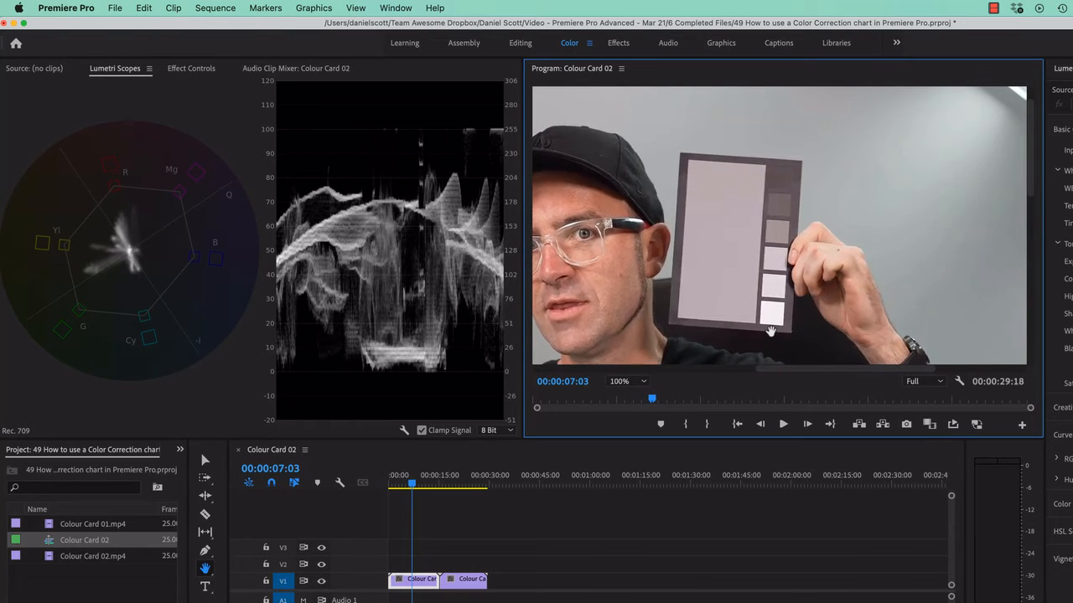
key("Right")
key("Right")
key("Right")
key("Right")
key("Right")
key("Right")
key("Right")
key("Right")
key("Right")
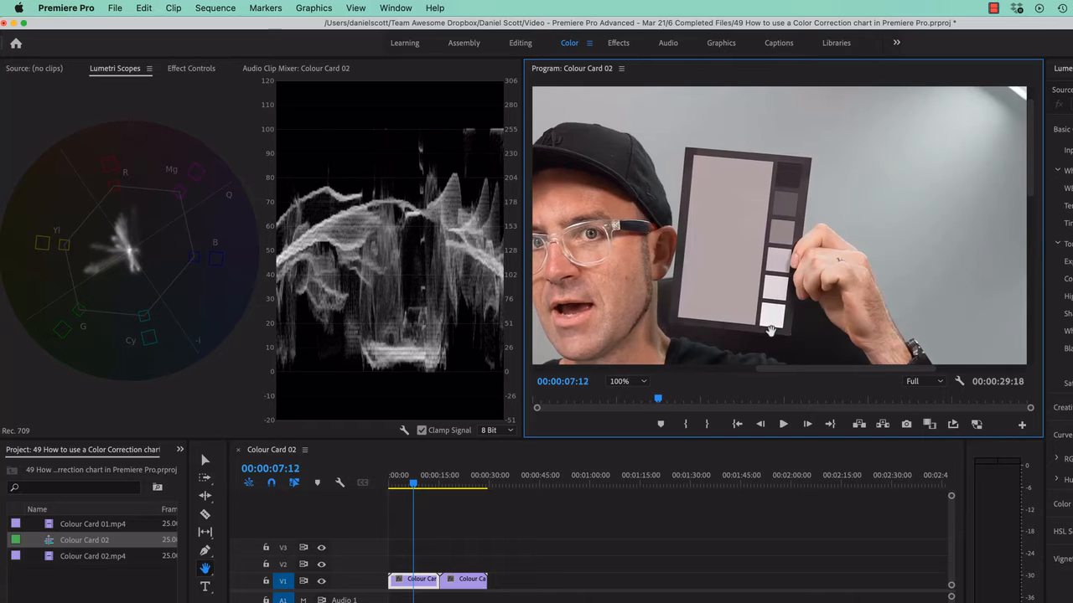
key("Right")
key("Right")
key("Right")
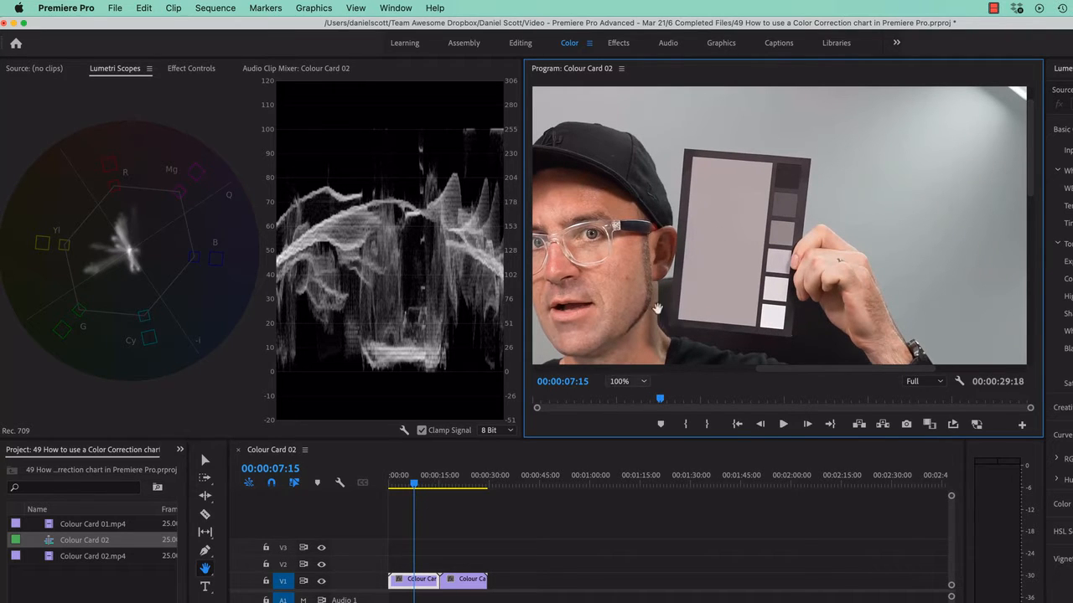
left_click(412, 485)
mouse_move(413, 485)
left_mouse_down()
mouse_move(397, 486)
mouse_move(409, 490)
left_mouse_up()
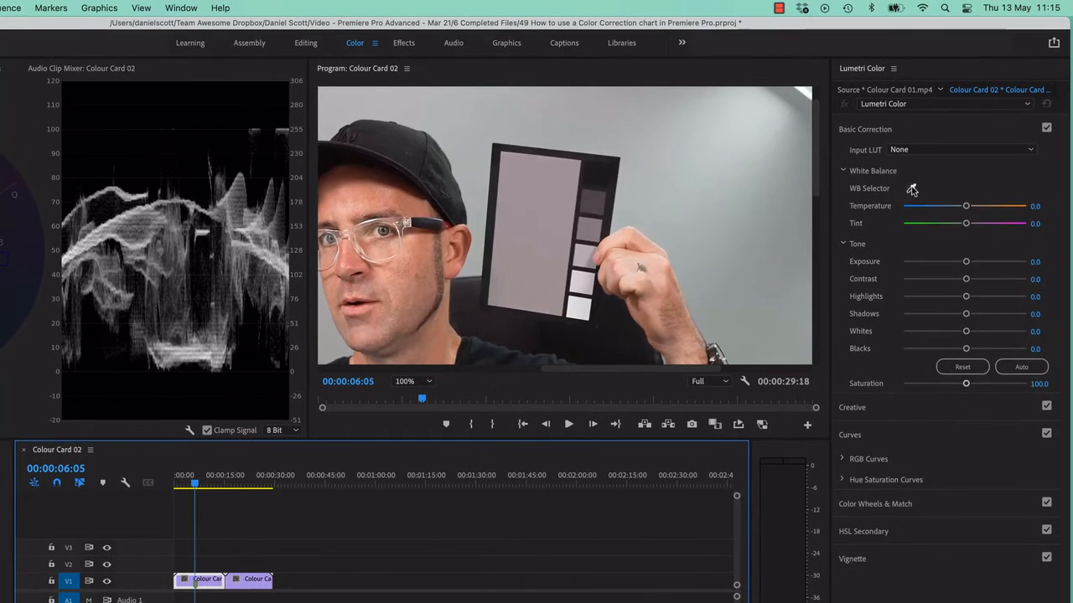
- Try sampling the white balance from the card's white patch and undo the correction
left_click(911, 188)
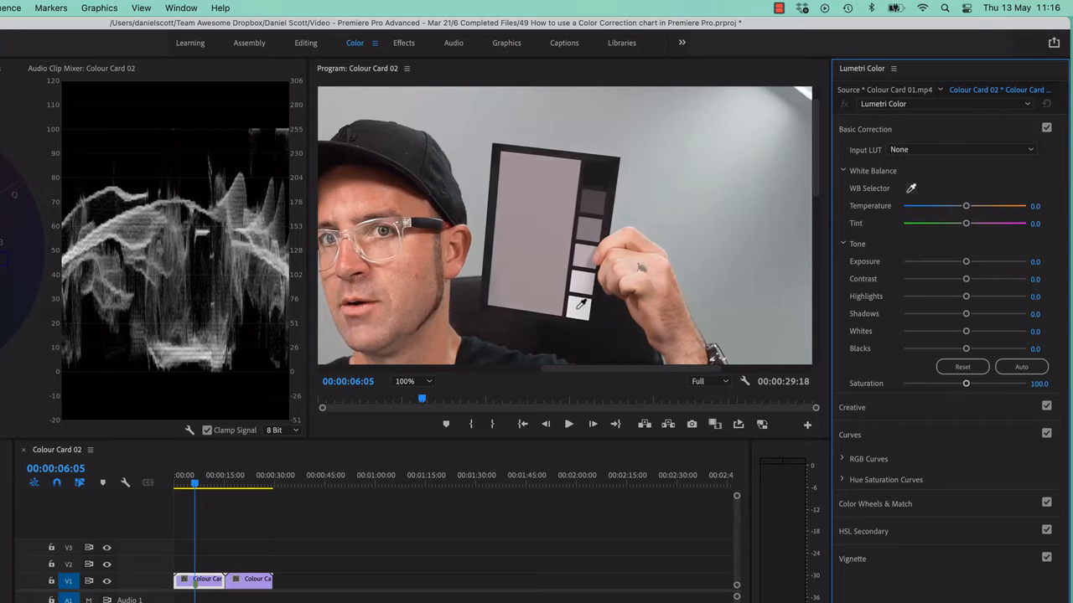
left_click(580, 305)
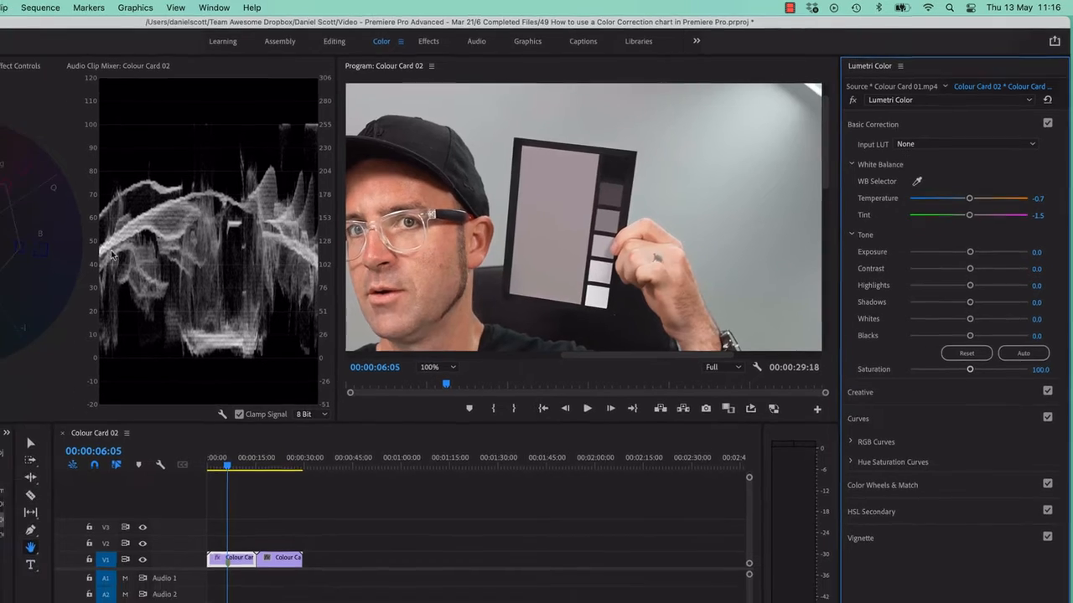
key("super+z")
- Add the RGB Parade to the Lumetri Scopes display
right_click(180, 182)
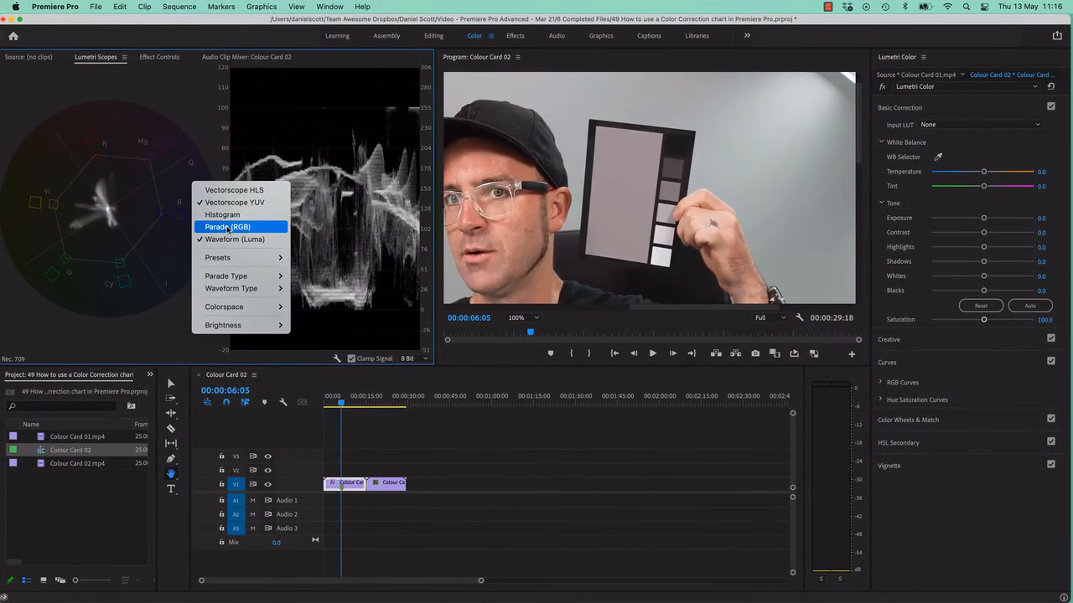
left_click(225, 227)
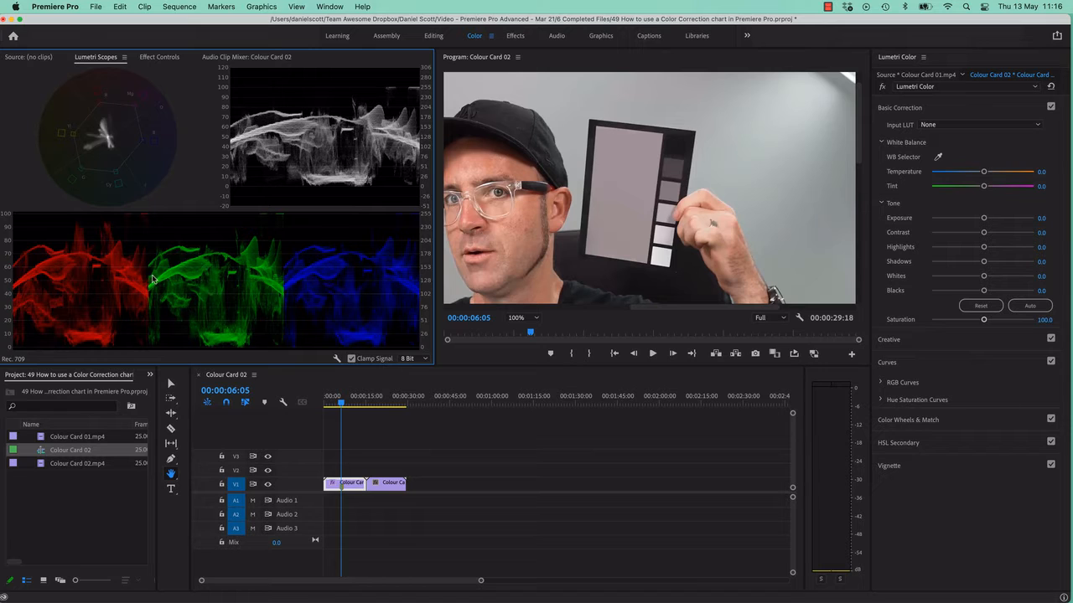
- Sample the first clip's white balance from the card's white patch, and resample it from the large grey area
left_click(937, 157)
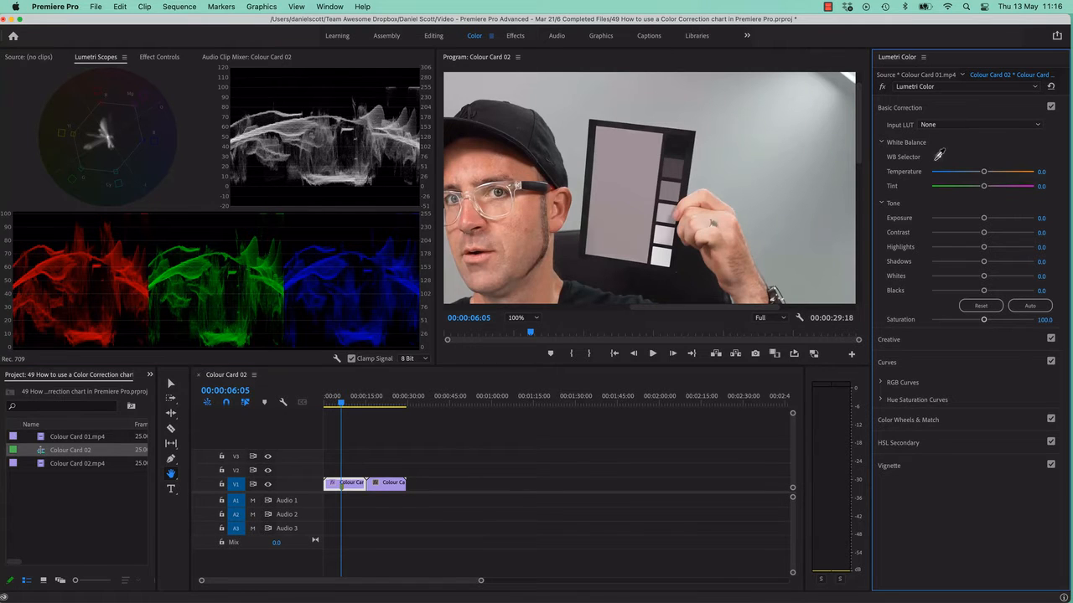
left_click(665, 252)
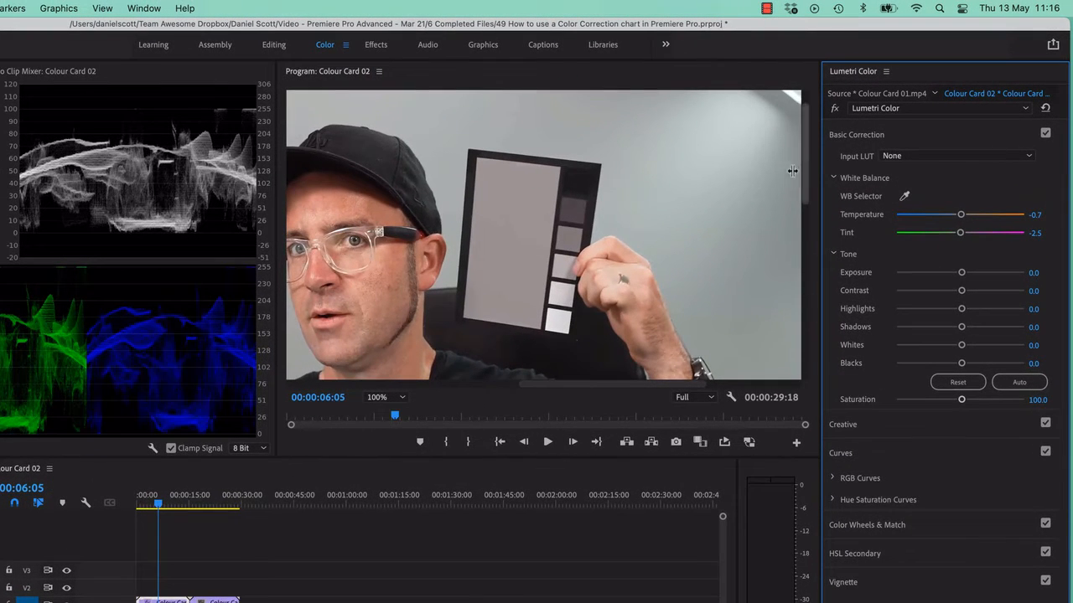
left_click(905, 197)
left_click(507, 239)
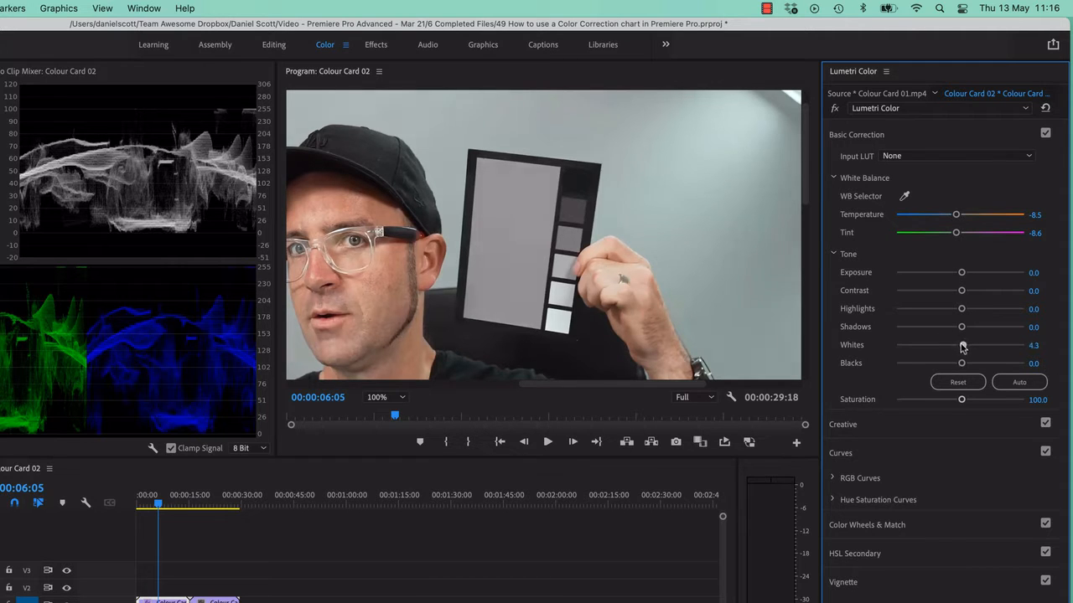
- Try Whites at 100 with Exposure at 4.6 and 2.1 on the clip, and reset the tone adjustments
left_click_drag(962, 347, 1024, 345)
left_click_drag(961, 272, 1019, 273)
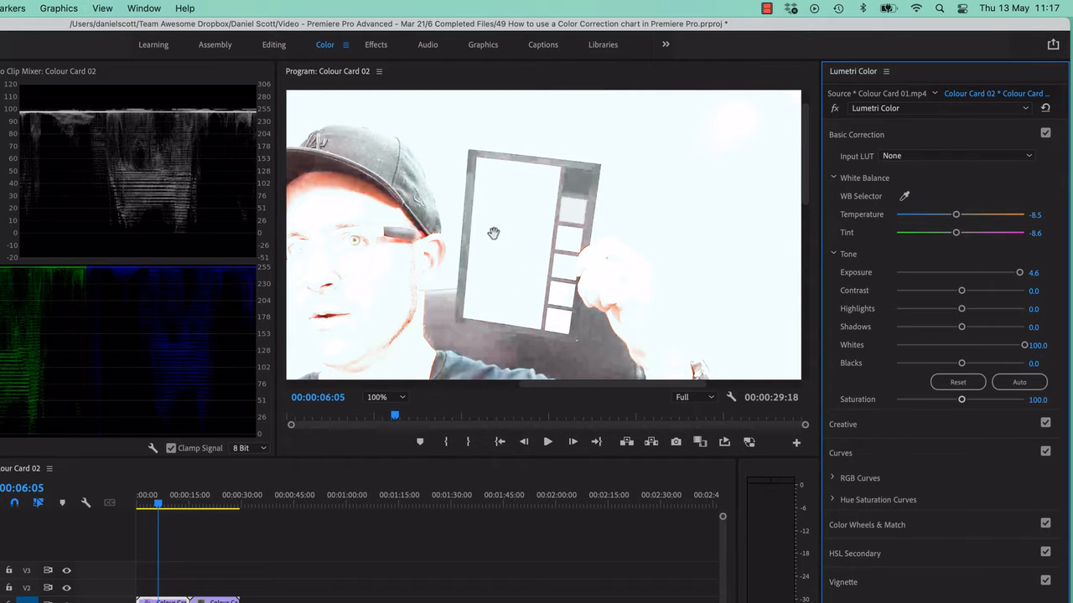
left_click_drag(1018, 274, 984, 277)
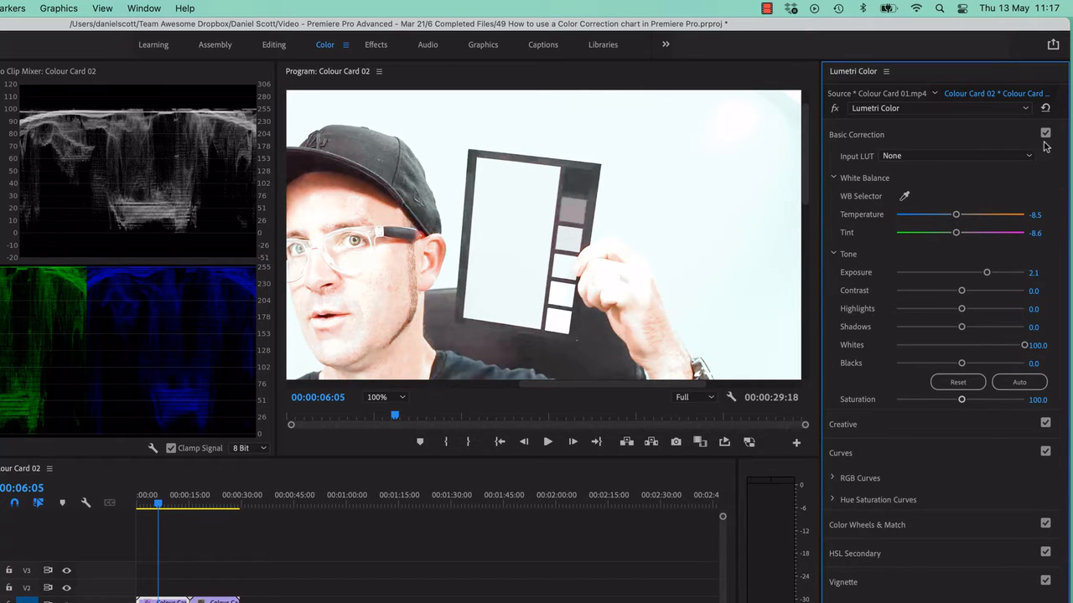
left_click(958, 382)
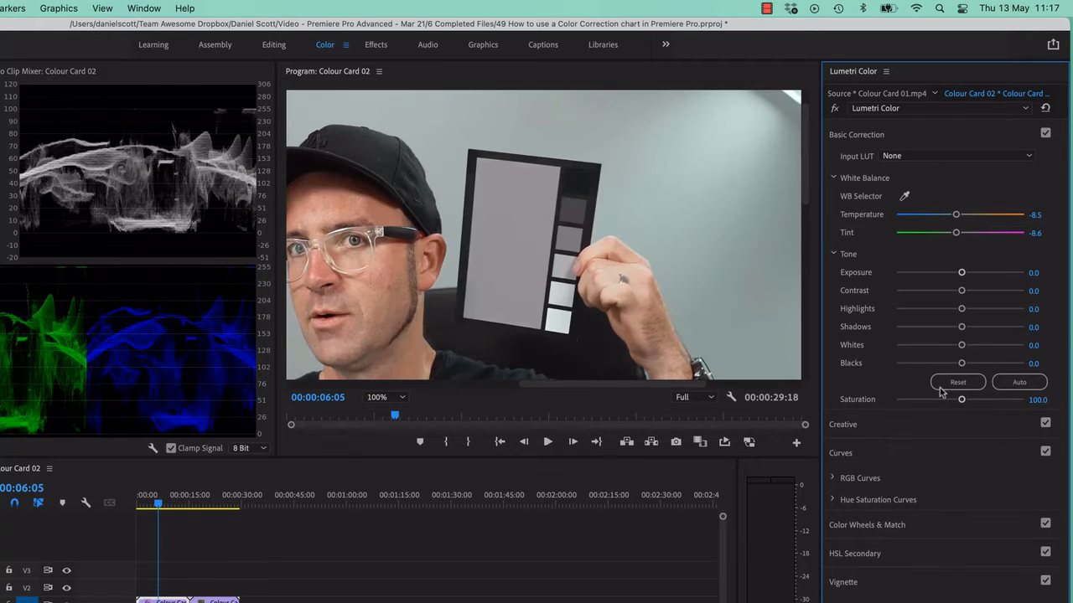
- Resample the Colour Card 01 clip's white balance from the card's large grey area
left_click(904, 196)
left_click(522, 226)
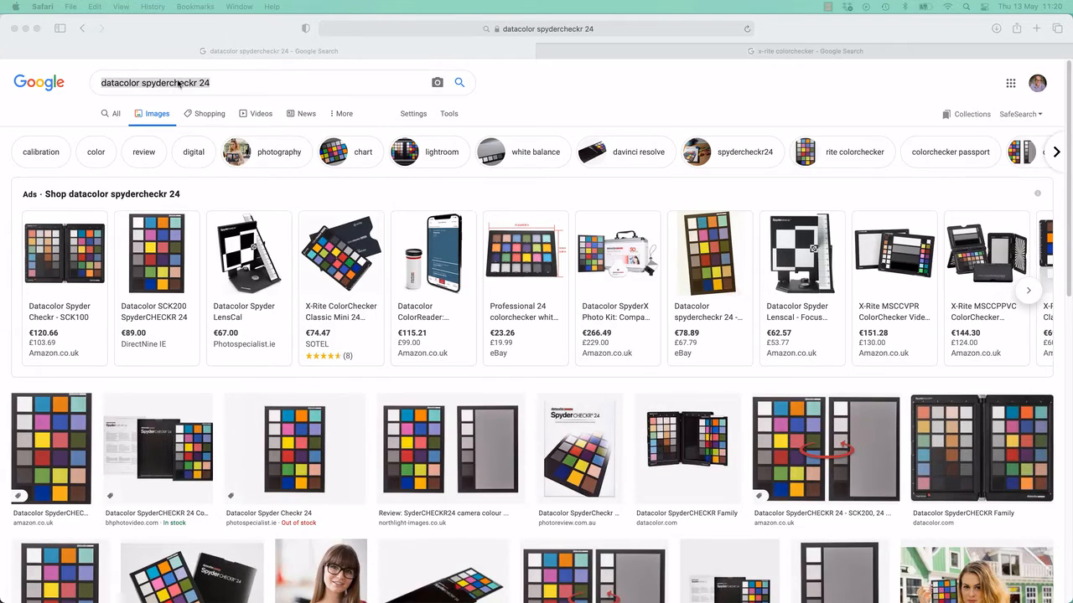
- Switch to Safari and compare the image search results for "datacolor spydercheckr 24" and "x-rite colorchecker" charts
left_click(120, 84)
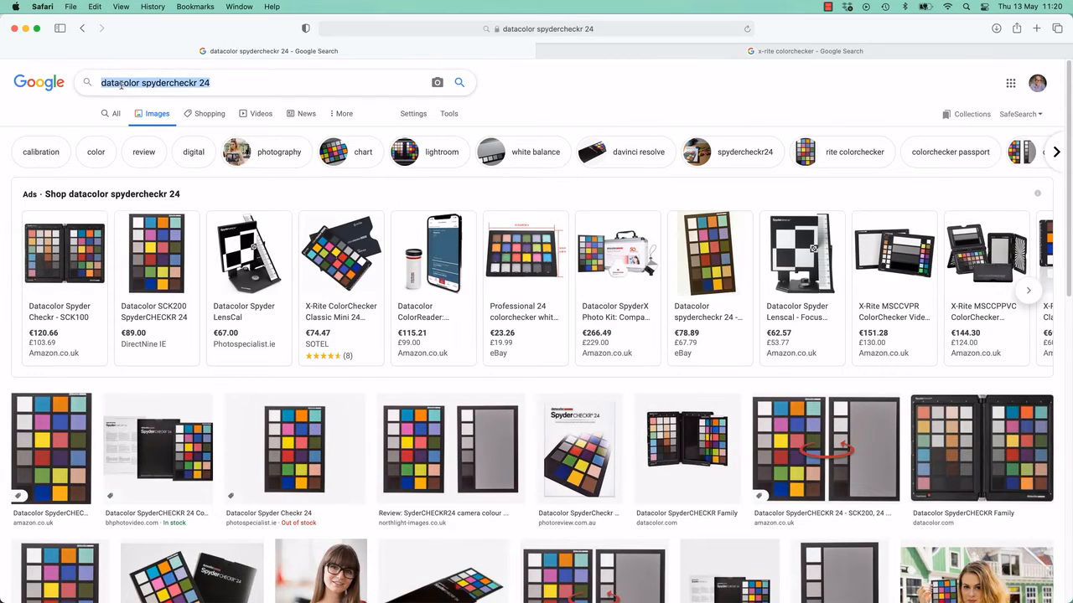
double_click(171, 82)
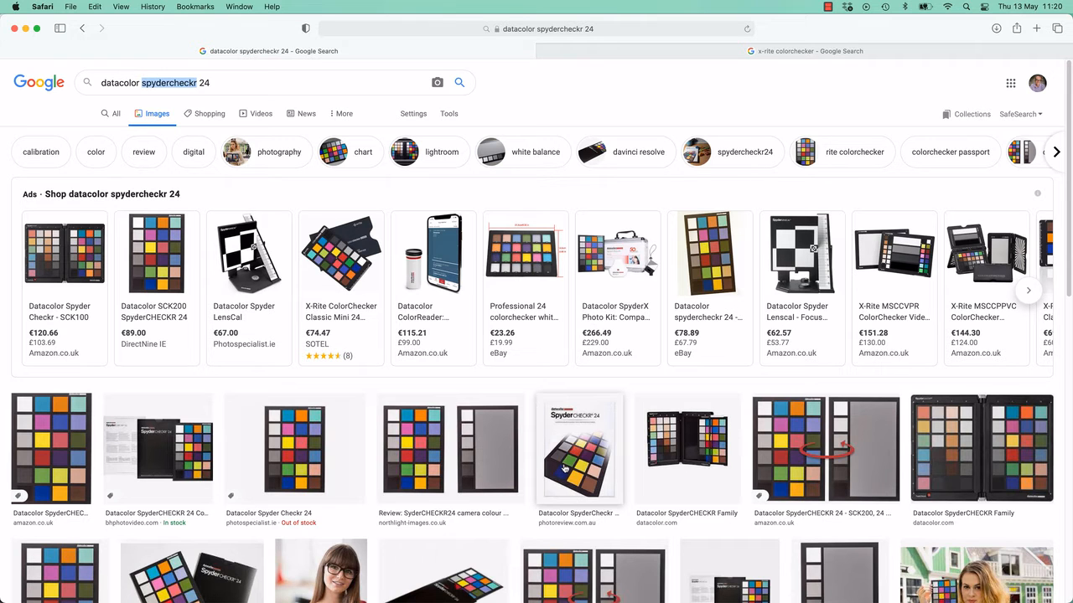
left_click(662, 52)
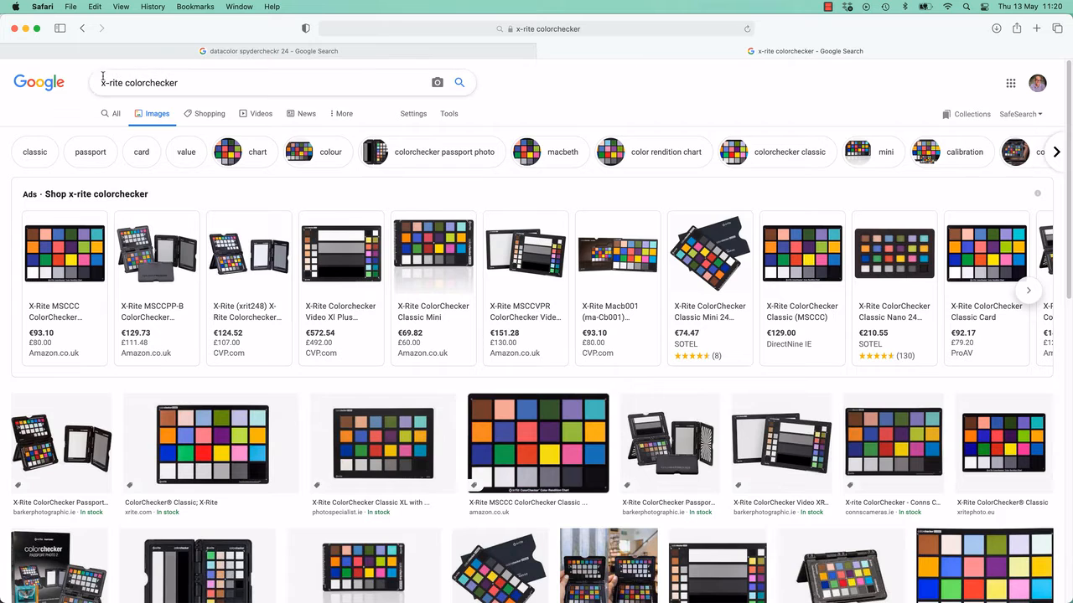
left_click_drag(101, 83, 124, 83)
left_click(435, 54)
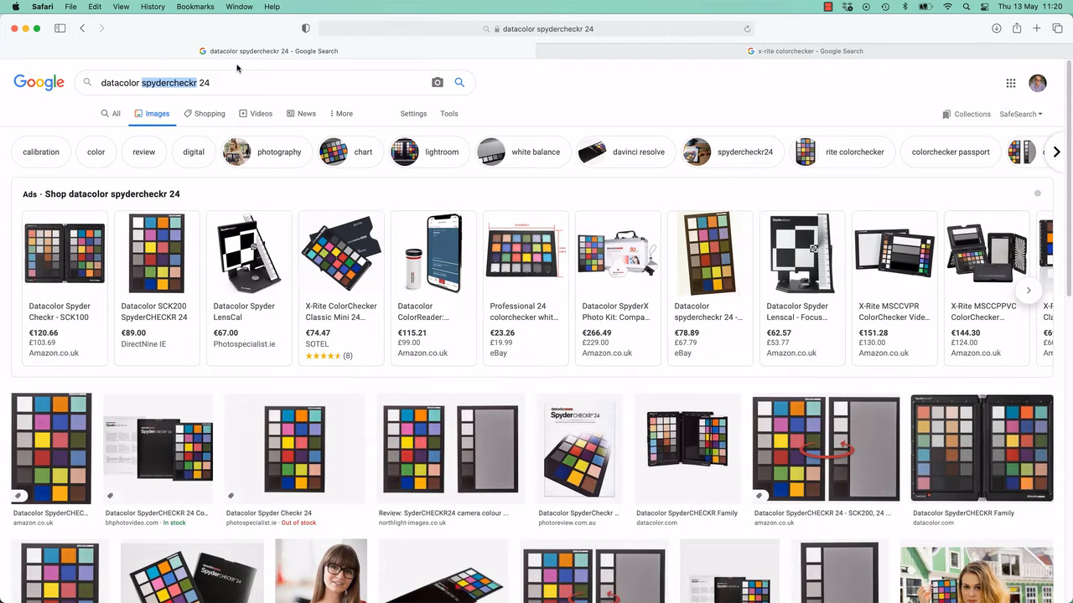
left_click(254, 83)
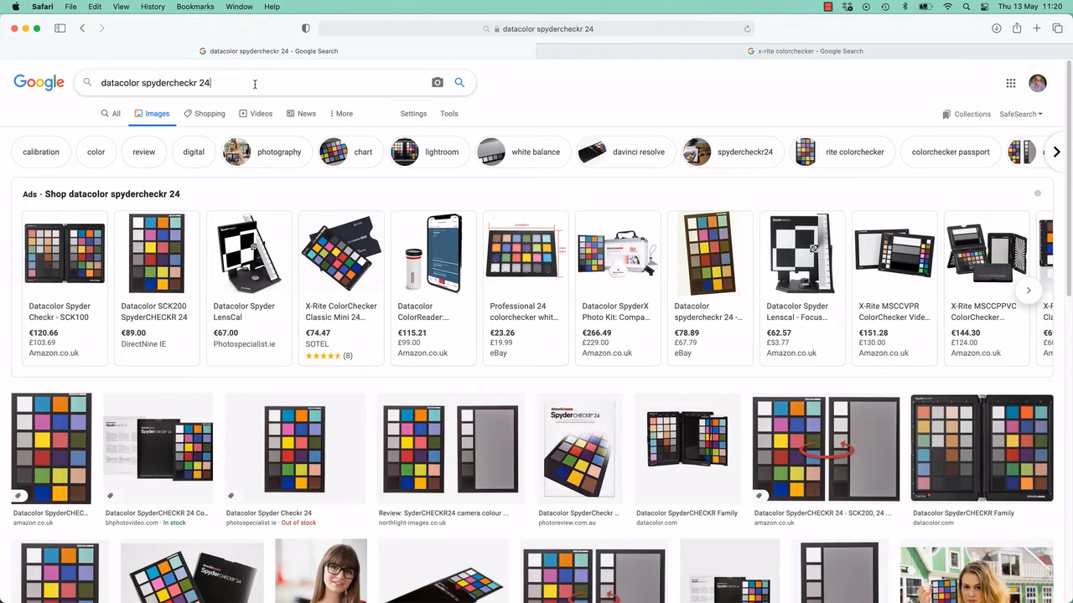
left_click(685, 57)
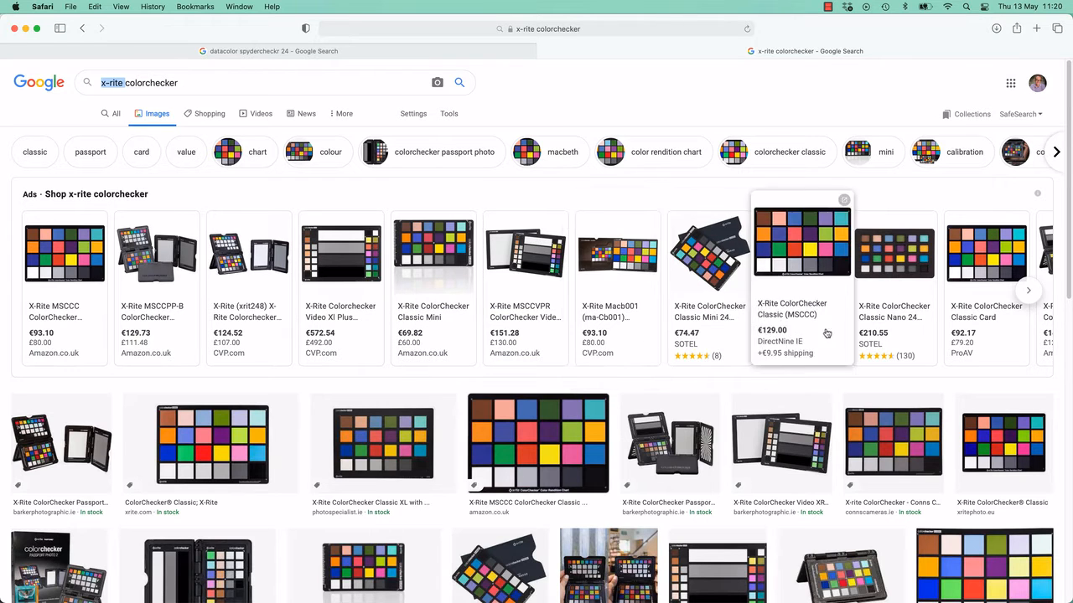
mouse_move(690, 264)
left_click(426, 50)
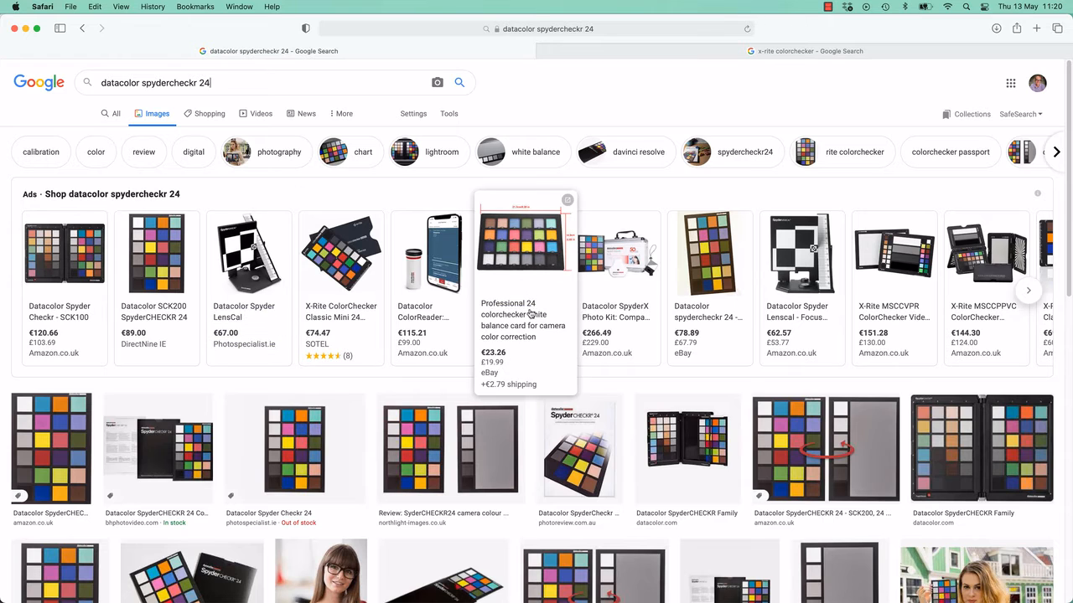
mouse_move(258, 312)
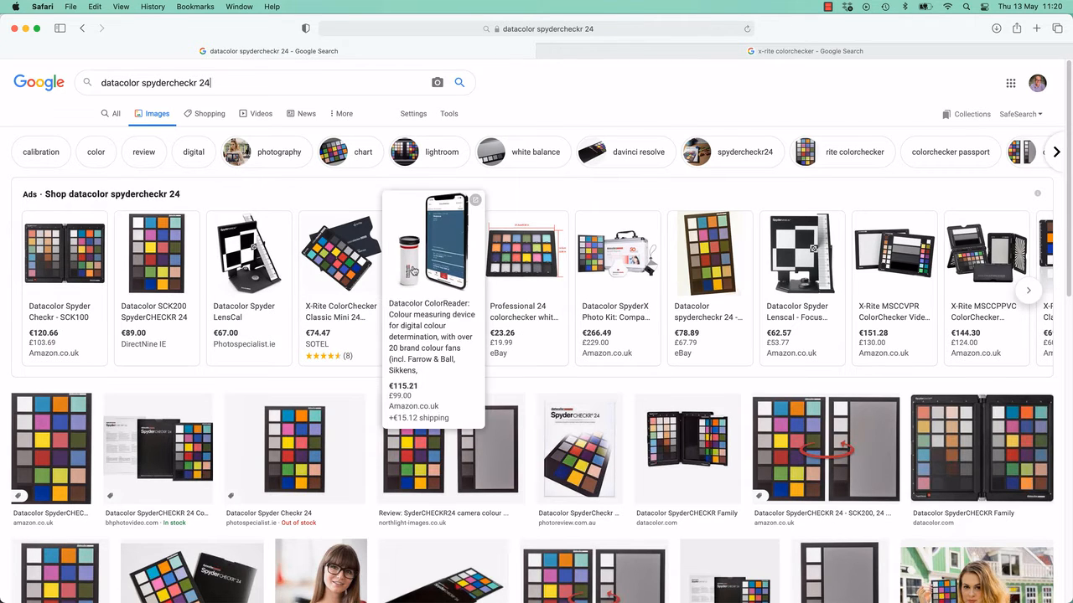
mouse_move(185, 289)
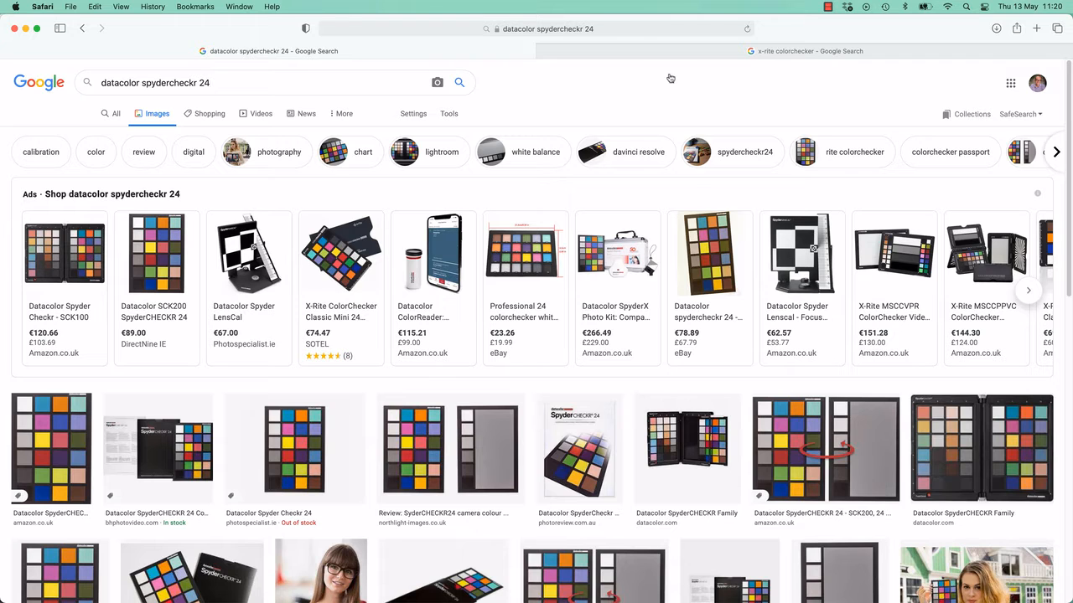
- Switch back to Premiere Pro and show the Effect Controls of the Colour Card 01 clip
key("super+Tab")
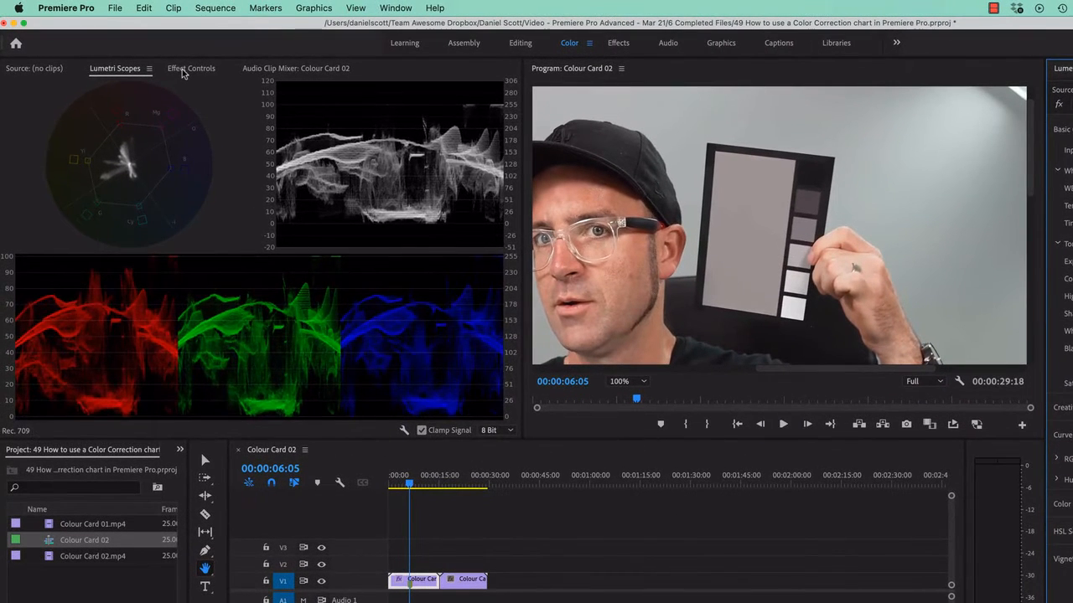
left_click(153, 59)
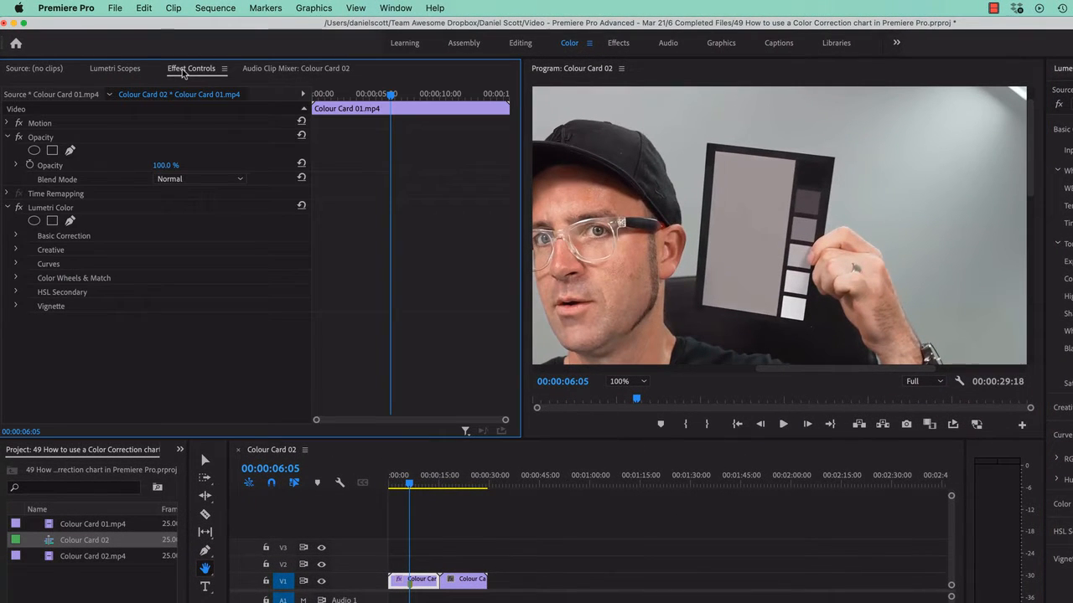
- Try adding a rectangular mask to the Colour Card 01 clip's Opacity, and undo it
left_click(42, 137)
left_click(70, 151)
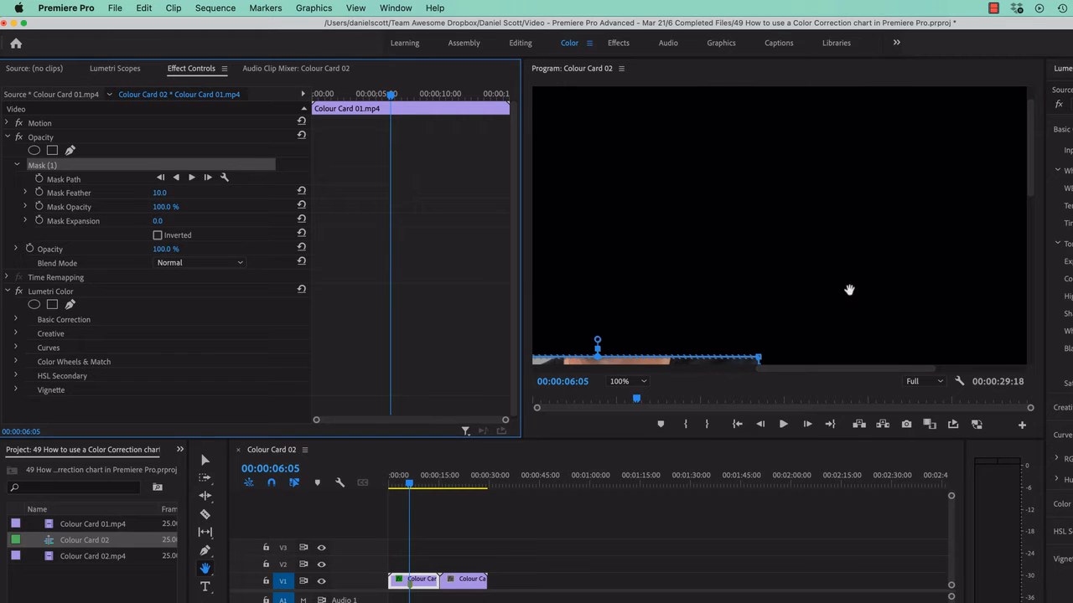
left_click_drag(699, 360, 874, 156)
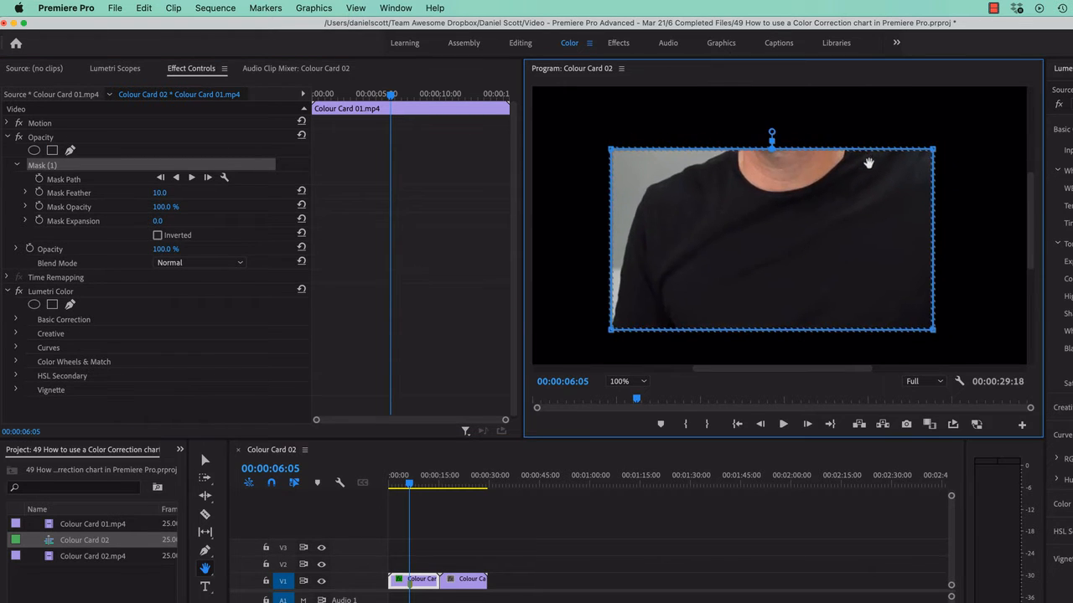
key("super+z")
left_click_drag(1030, 251, 1032, 202)
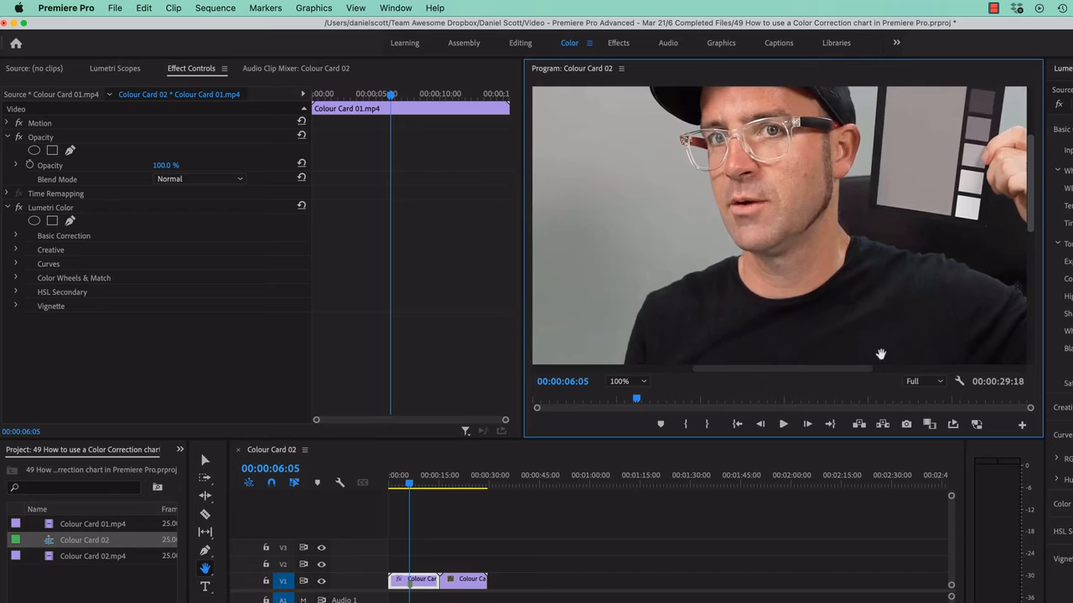
- Add a rectangular mask to the Opacity of the Colour Card 01 clip
left_click(52, 150)
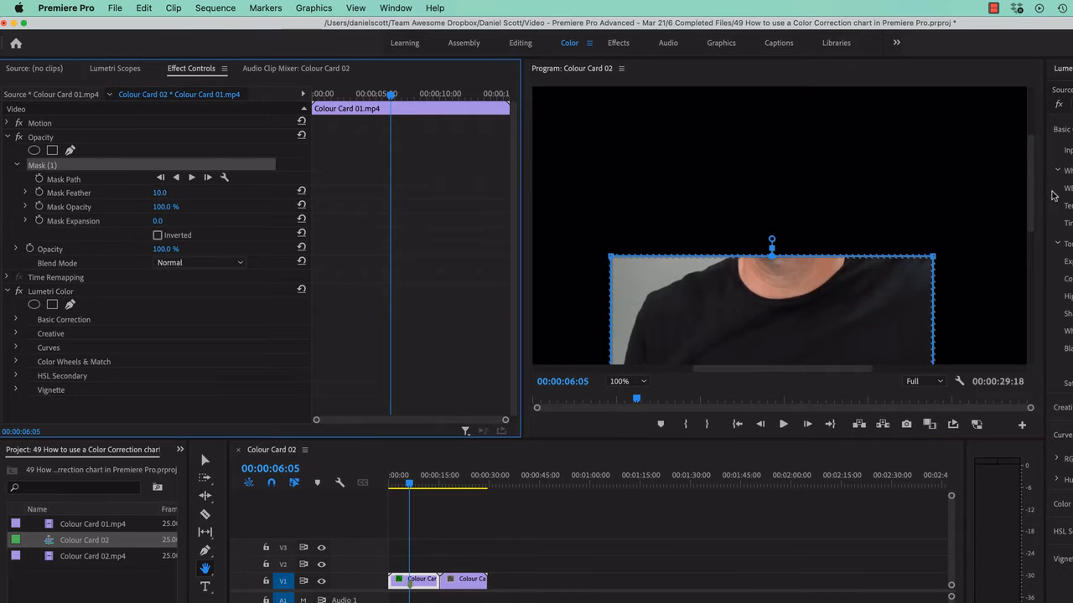
left_click_drag(1038, 201, 1035, 237)
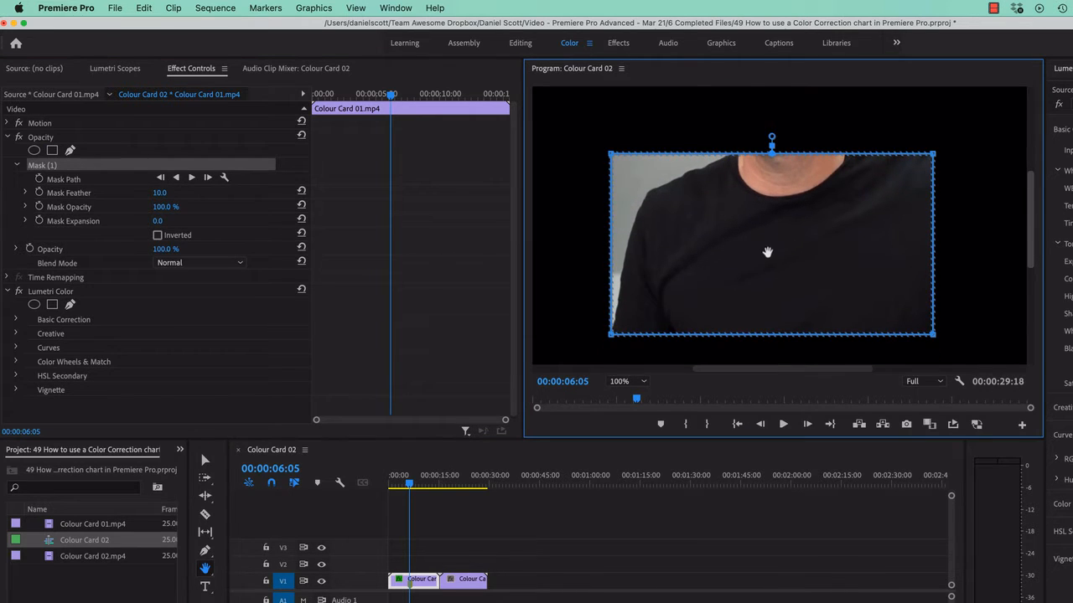
left_click_drag(766, 249, 919, 143)
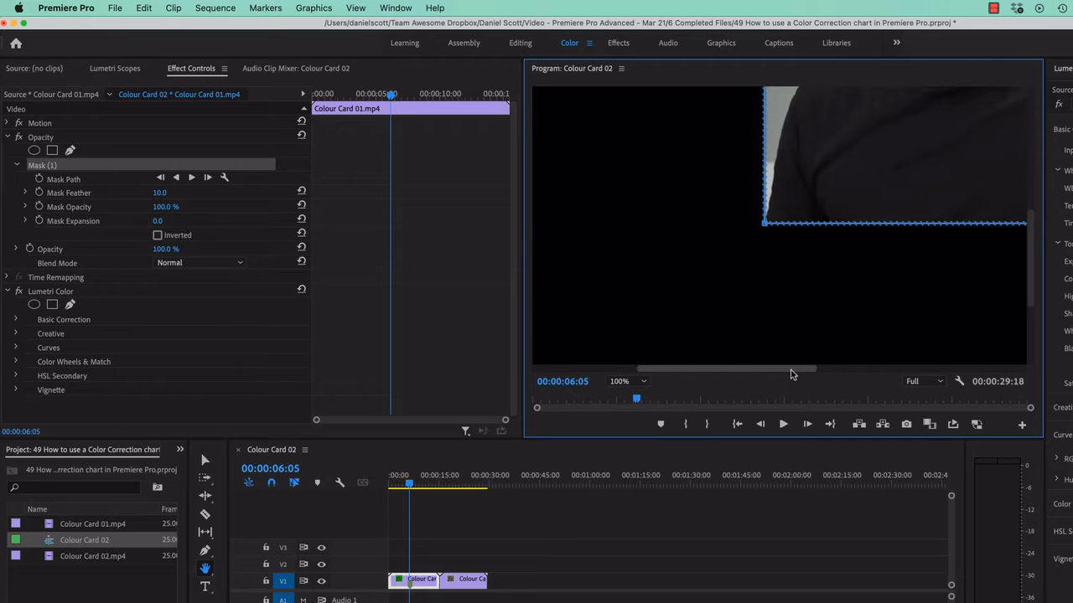
left_click_drag(791, 369, 893, 369)
left_click_drag(1031, 266, 1018, 192)
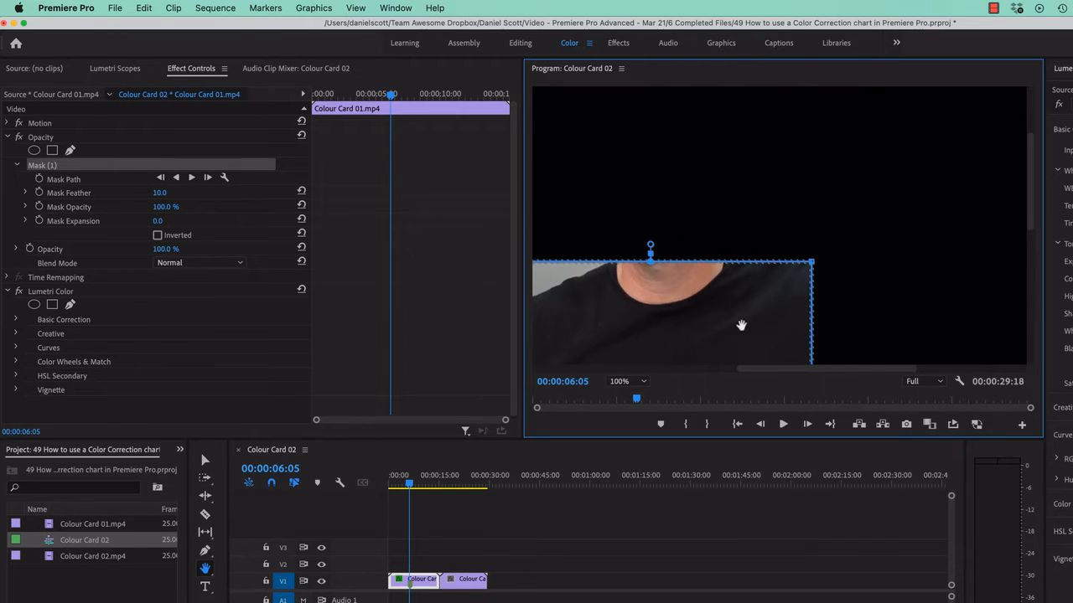
left_click_drag(743, 324, 842, 209)
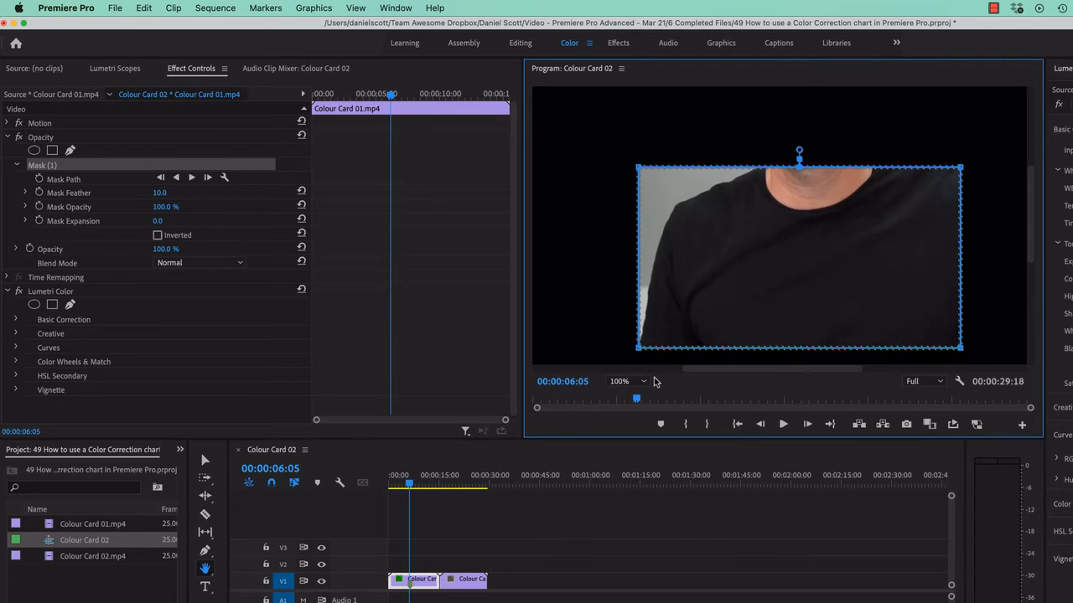
key("shift+z")
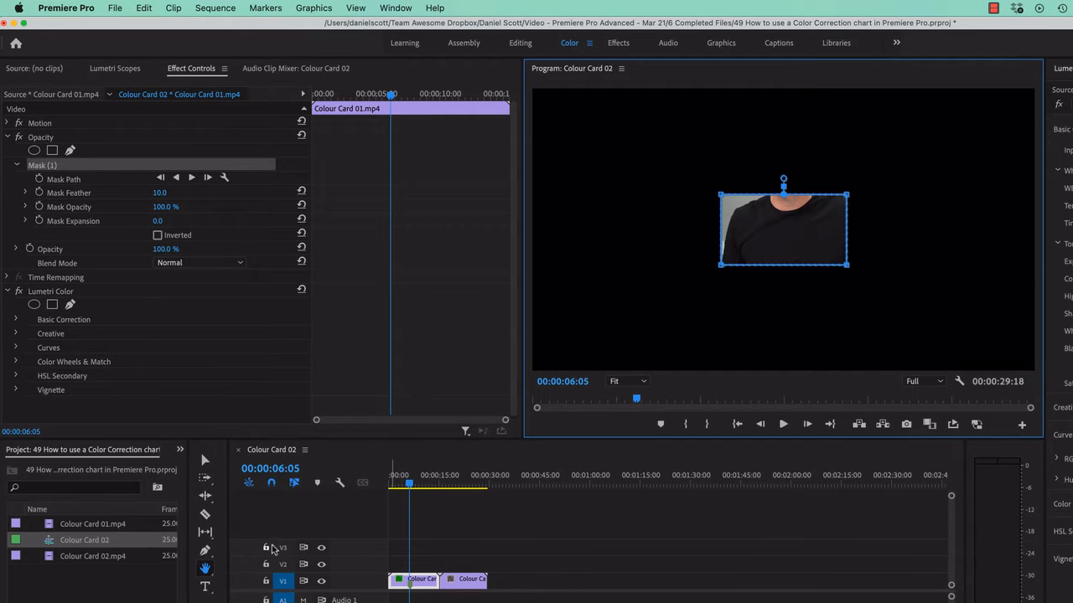
- Select the clip's opacity mask with the Selection tool active and move it over the hand-held grey card
left_click(204, 461)
left_click(472, 540)
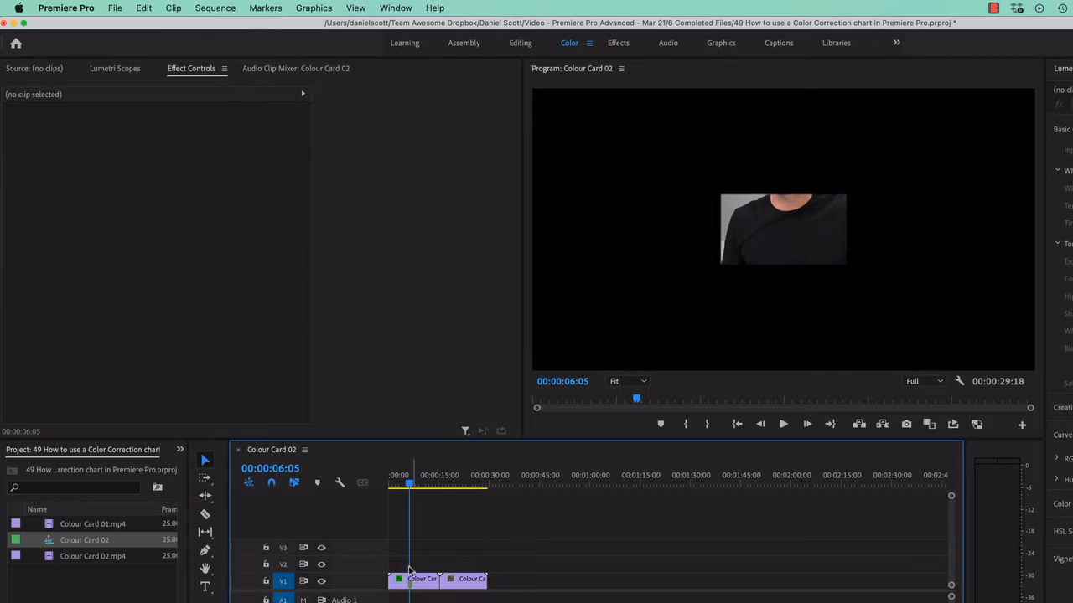
left_click(414, 579)
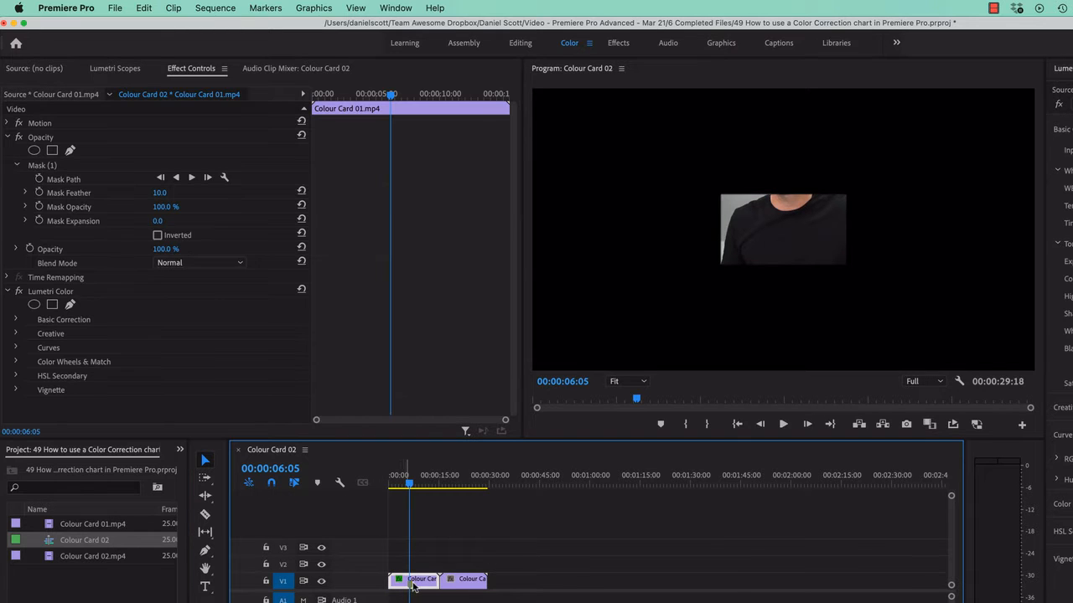
left_click(19, 136)
left_click(18, 136)
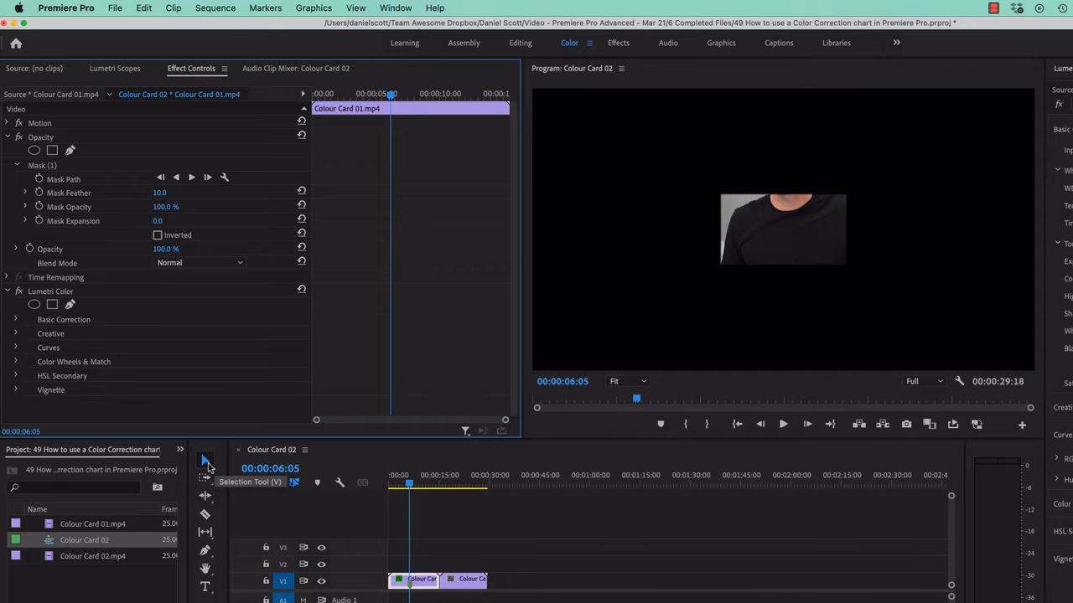
left_click(791, 230)
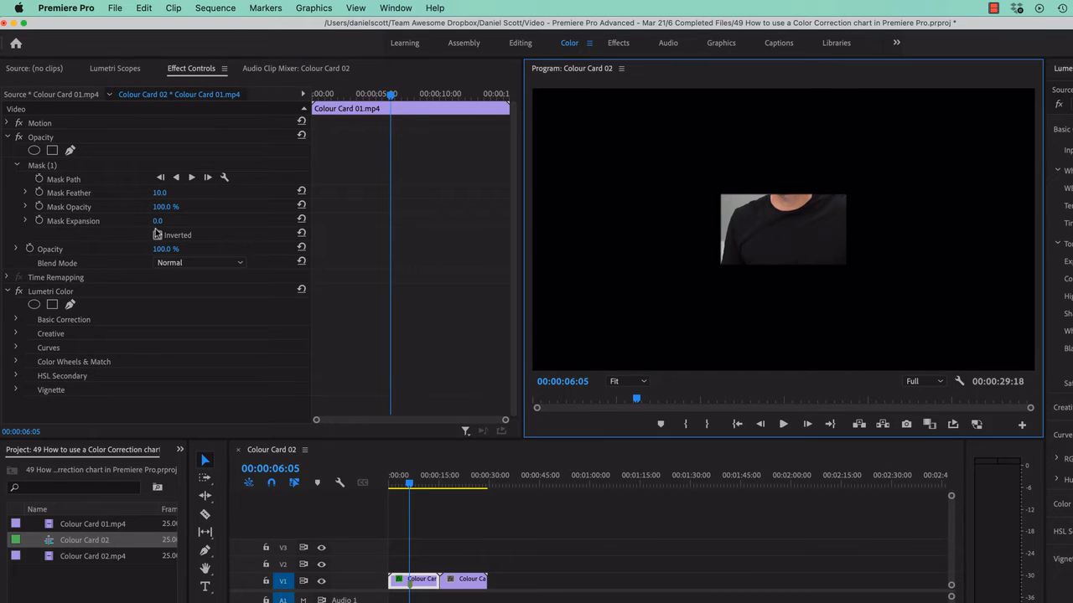
left_click(48, 144)
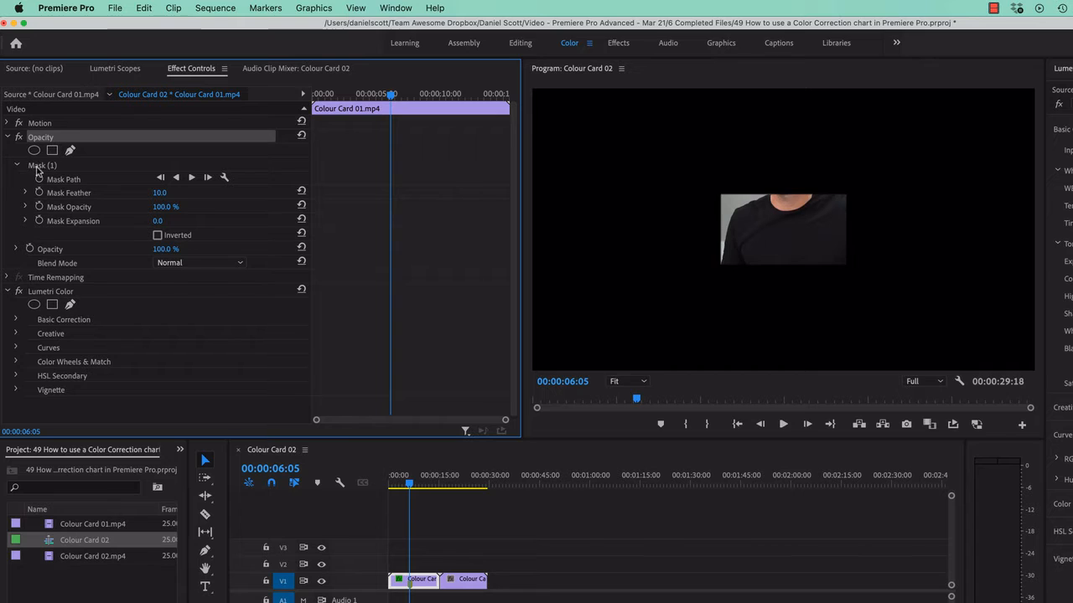
left_click(42, 165)
left_click_drag(798, 230, 869, 151)
- Reshape the opacity mask by moving its four corners tightly around the card's column of black-to-white patches
key("super+=")
key("super+=")
key("super+=")
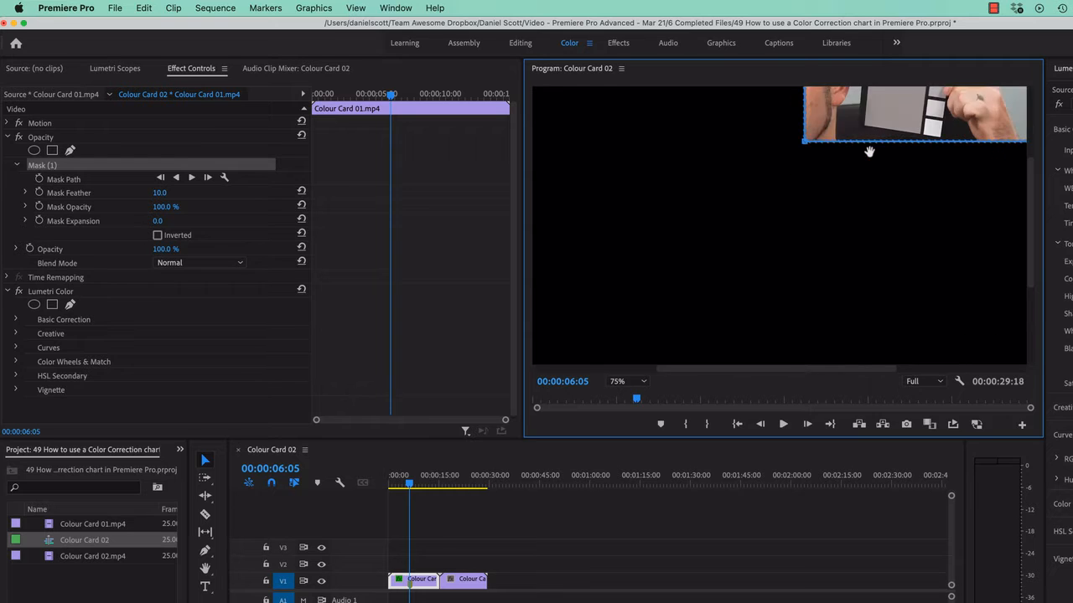
key("h")
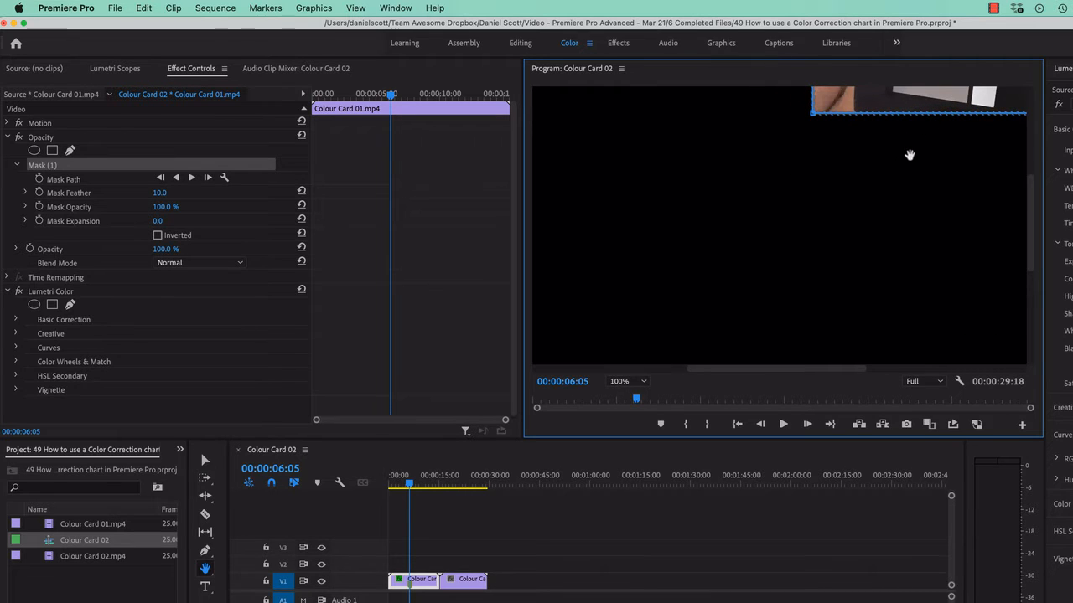
left_click_drag(939, 148, 698, 347)
key("super+=")
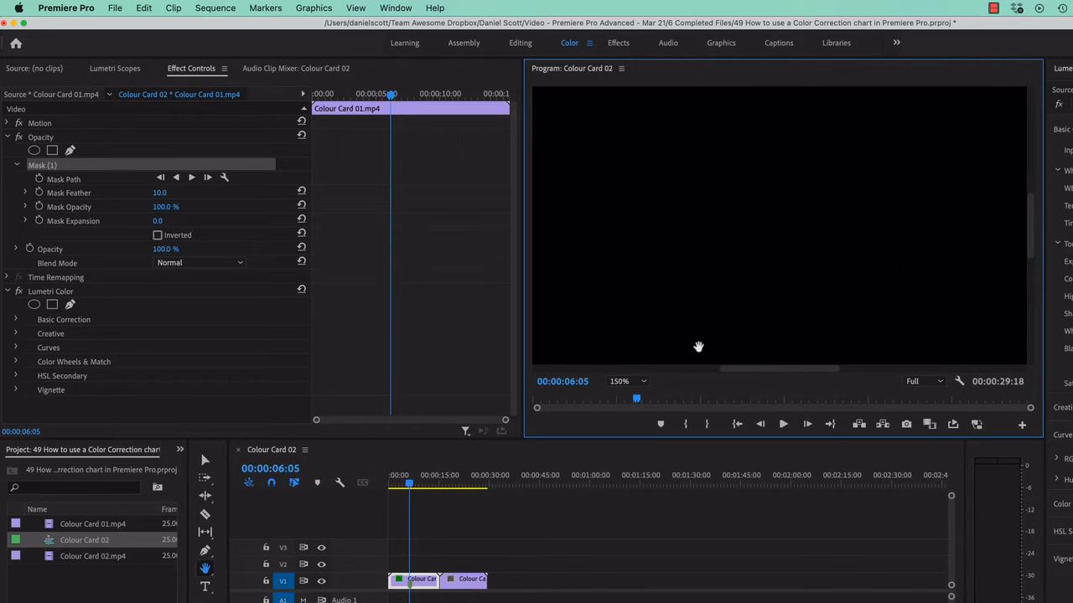
key("super+minus")
left_click_drag(920, 183, 740, 322)
left_click_drag(886, 199, 845, 302)
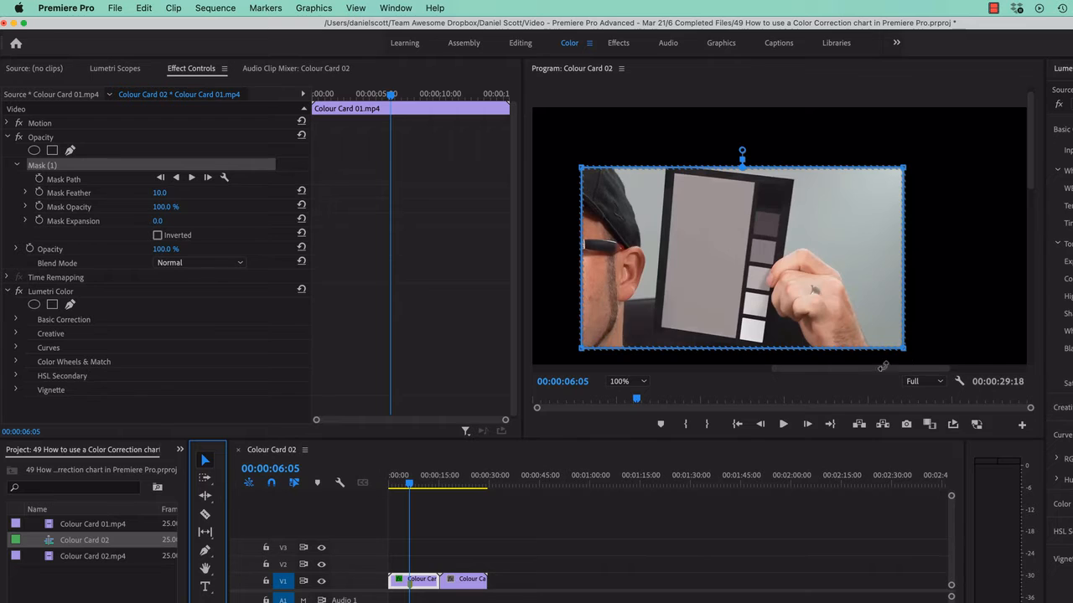
left_click_drag(903, 347, 759, 346)
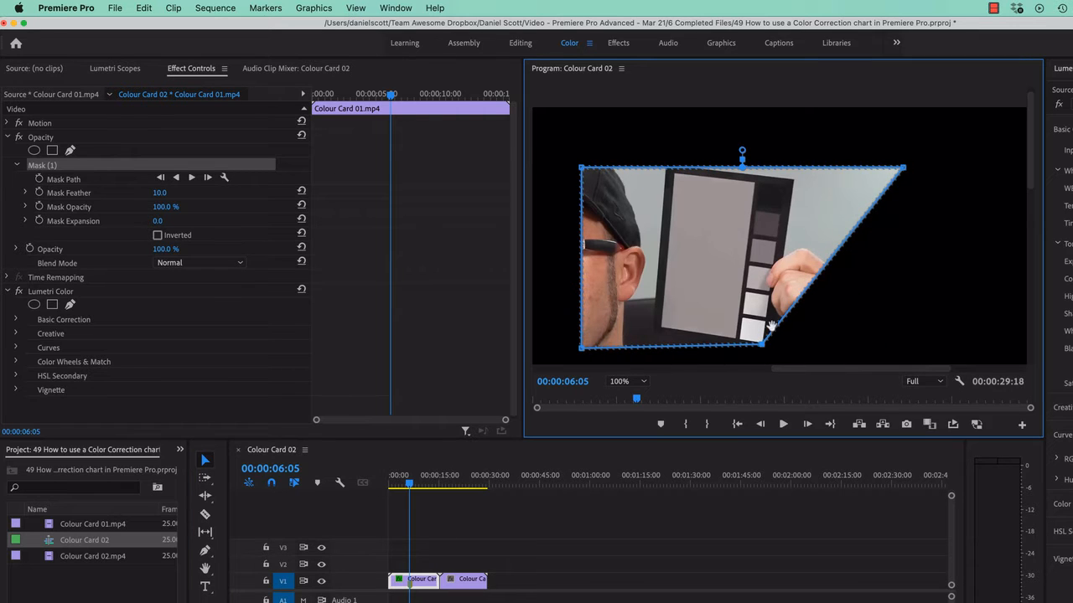
left_click_drag(904, 169, 784, 188)
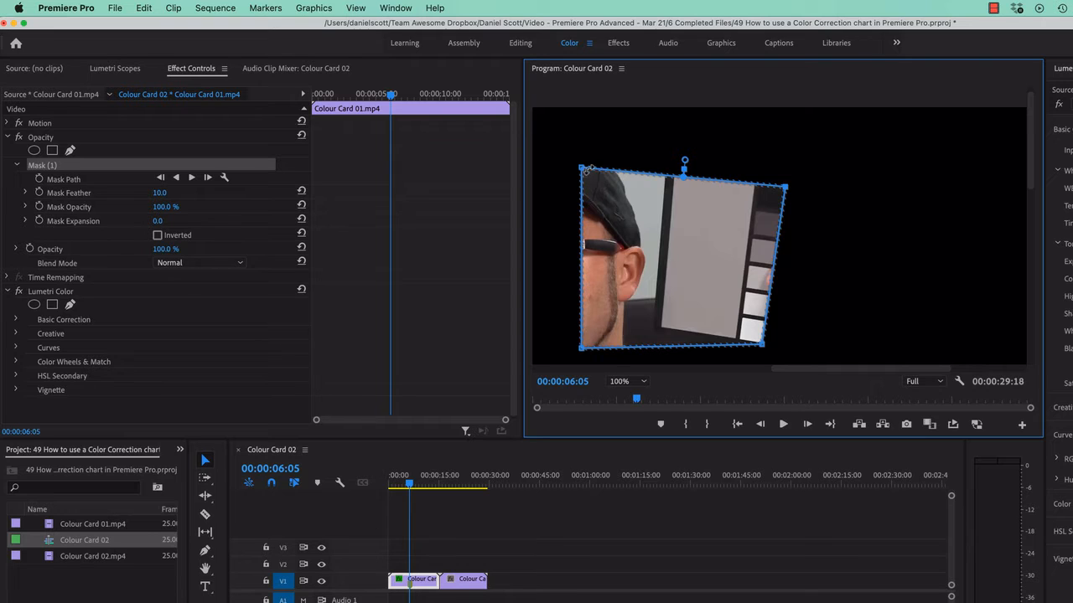
left_click_drag(579, 168, 760, 186)
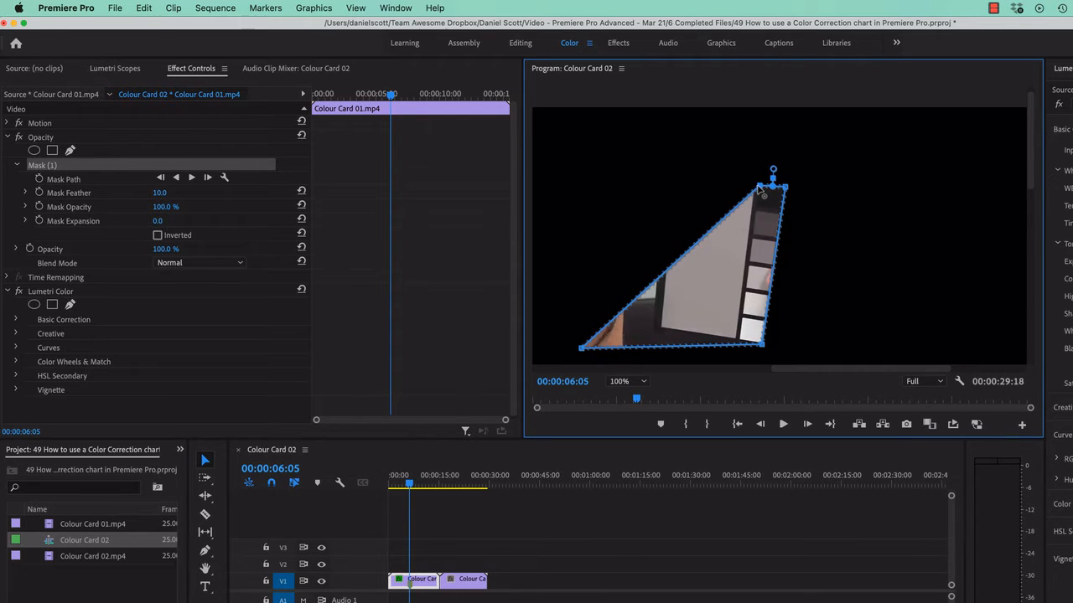
left_click_drag(584, 350, 738, 342)
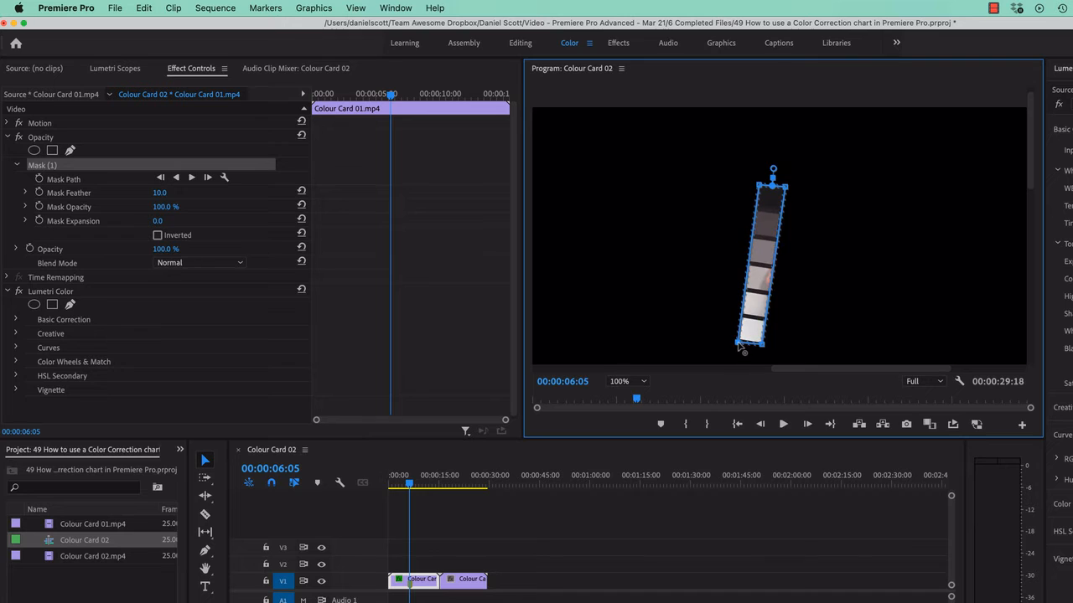
- Add mask points along the patch column and pull its edge inward to exclude the thumb, and show the Lumetri Scopes
left_click(774, 257)
left_click_drag(771, 286, 759, 276)
left_click(110, 69)
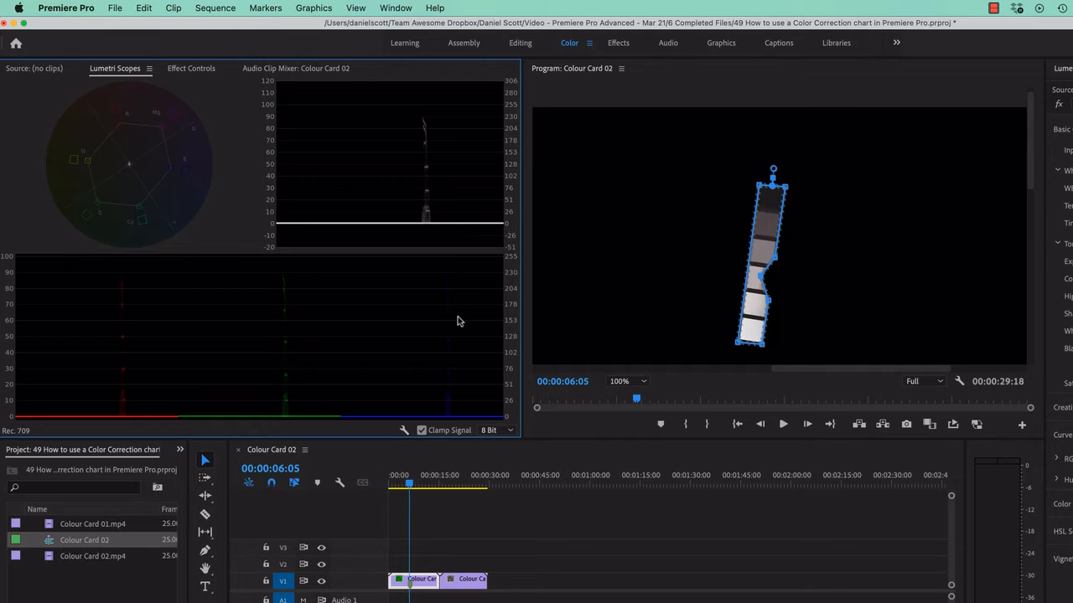
- Save the project and hide the Parade (RGB) scope from the Lumetri Scopes
key("super+s")
right_click(342, 168)
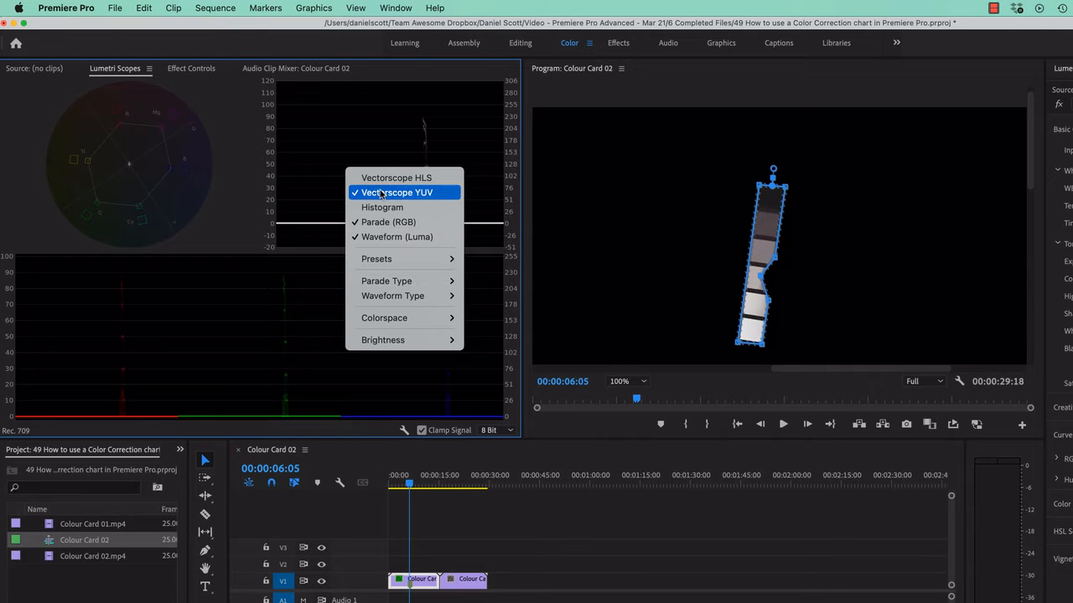
left_click(386, 223)
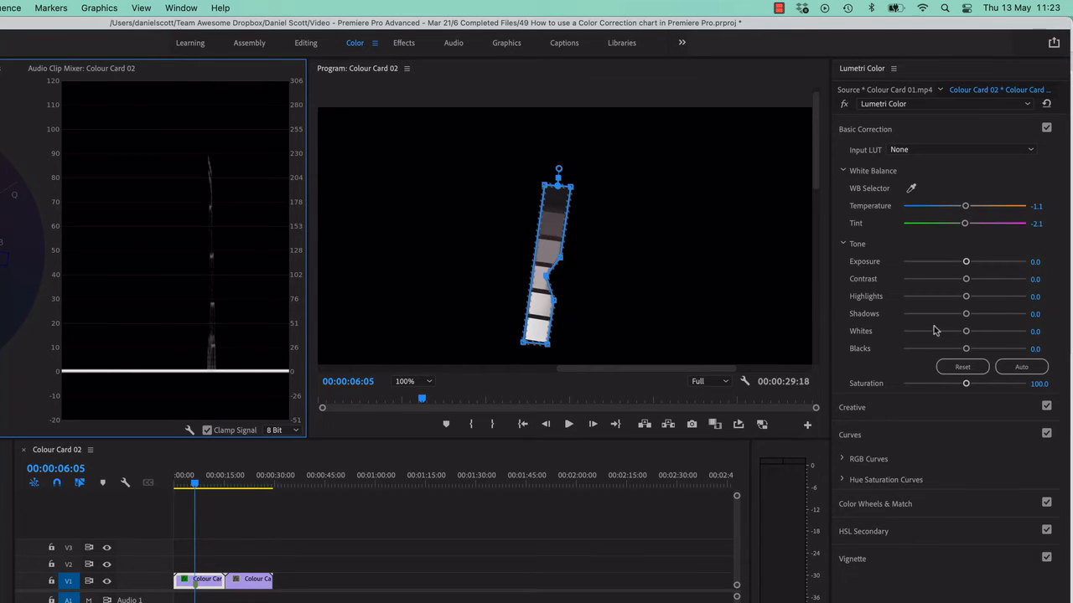
- Set the clip's Whites to -9.8, Shadows to -2.2, Highlights to -10.9 and Contrast to 15.2
left_click_drag(965, 333, 960, 336)
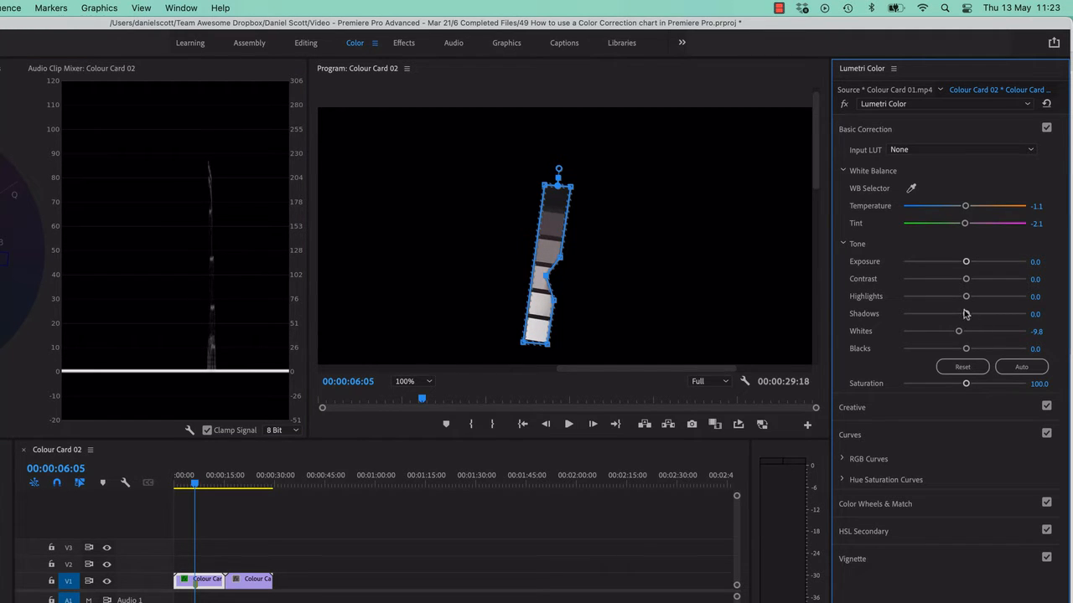
mouse_move(965, 313)
left_mouse_down()
mouse_move(977, 312)
mouse_move(963, 314)
left_mouse_up()
mouse_move(967, 301)
left_mouse_down()
mouse_move(980, 301)
mouse_move(958, 302)
left_mouse_up()
mouse_move(967, 280)
left_mouse_down()
mouse_move(946, 282)
mouse_move(973, 283)
left_mouse_up()
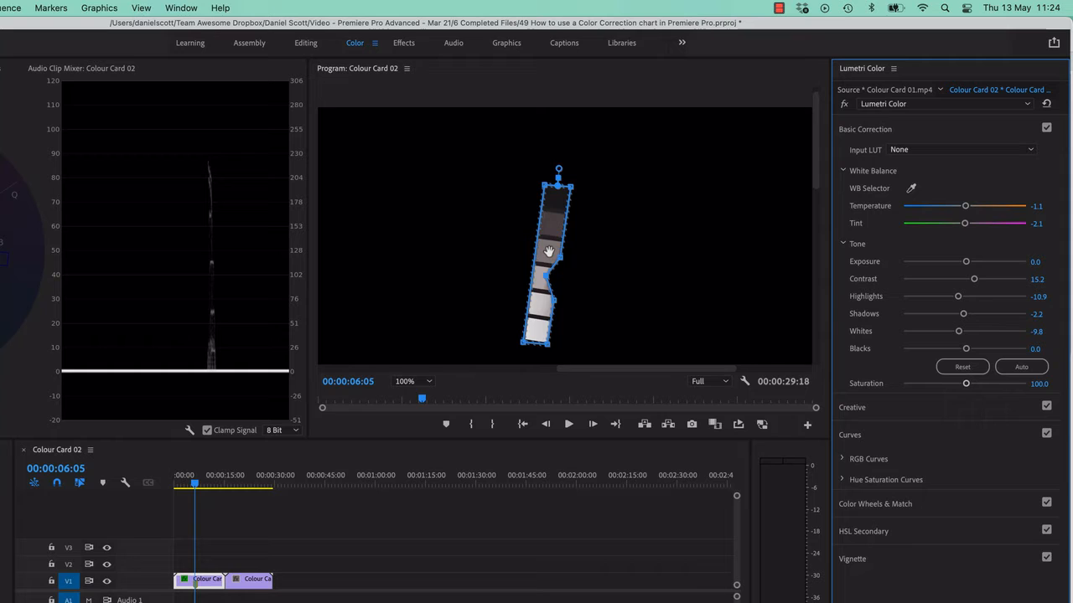
- Widen the opacity mask to include the card's large grey area and lower the Exposure to -0.2
left_click(549, 193)
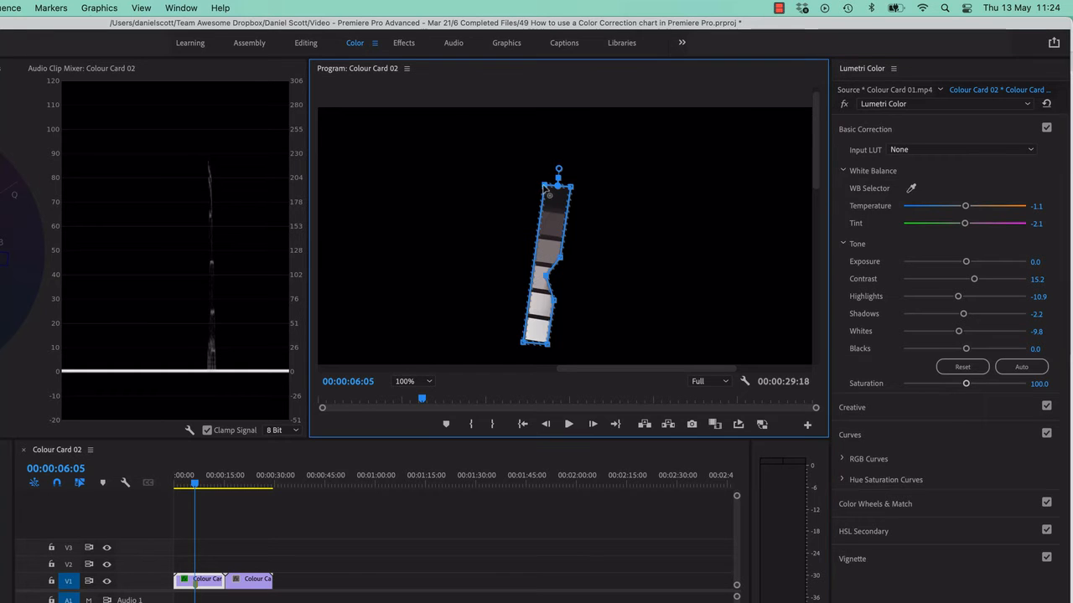
left_click_drag(544, 187, 492, 181)
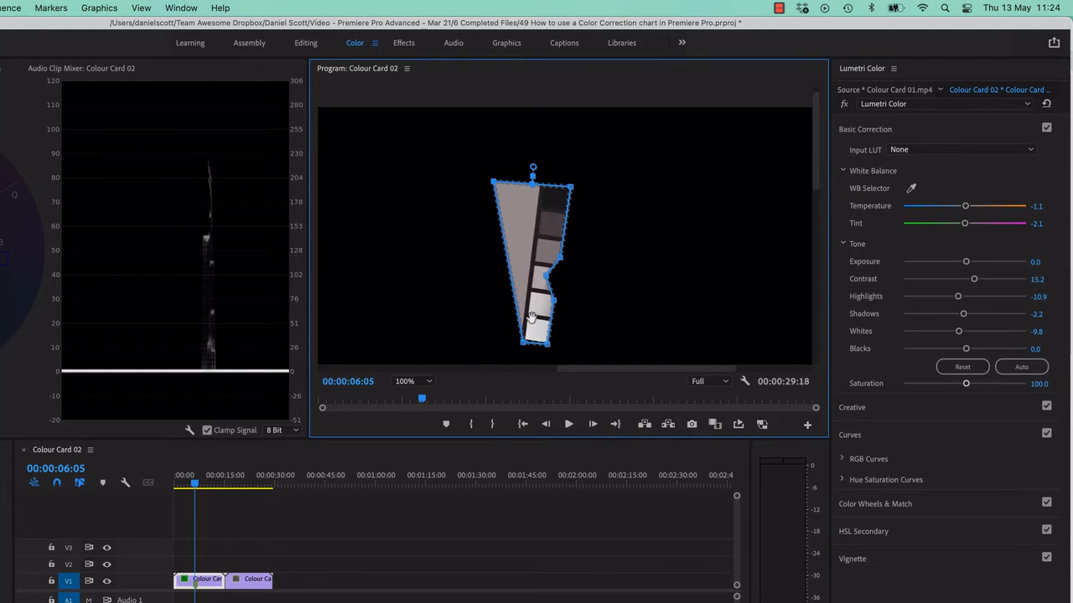
left_click_drag(523, 343, 476, 334)
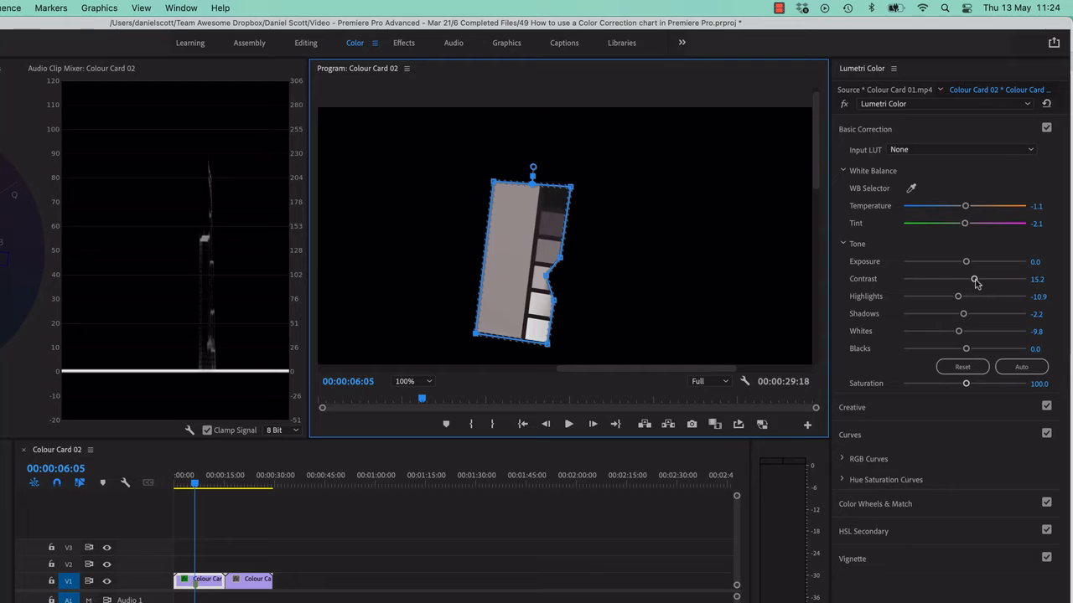
left_click_drag(965, 262, 962, 266)
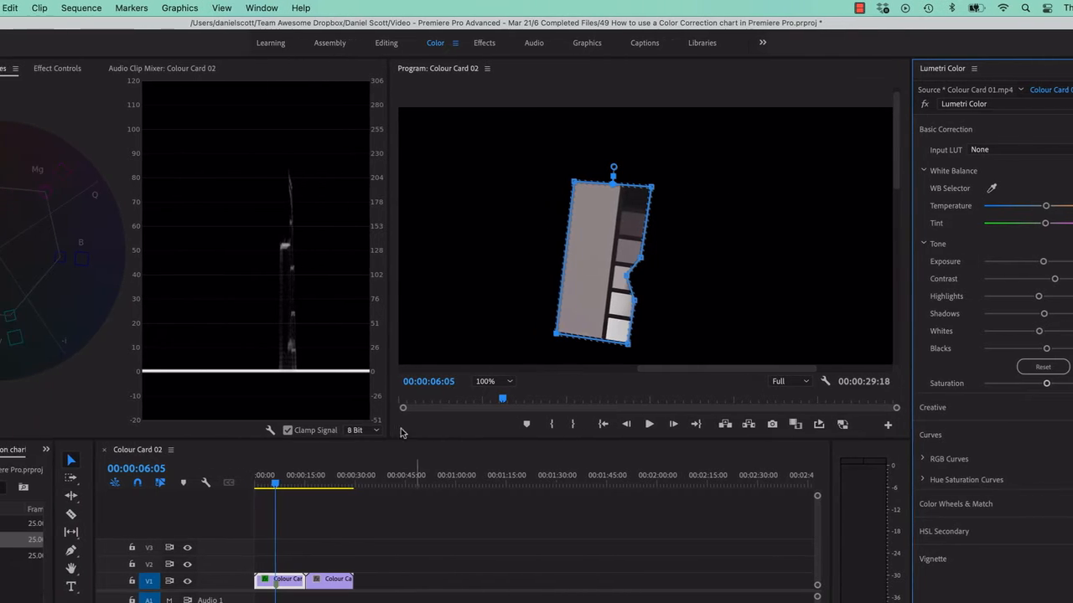
- Delete the clip's opacity mask and move the playhead to 00:00:11:03, where the colour chart is held up
left_click(198, 71)
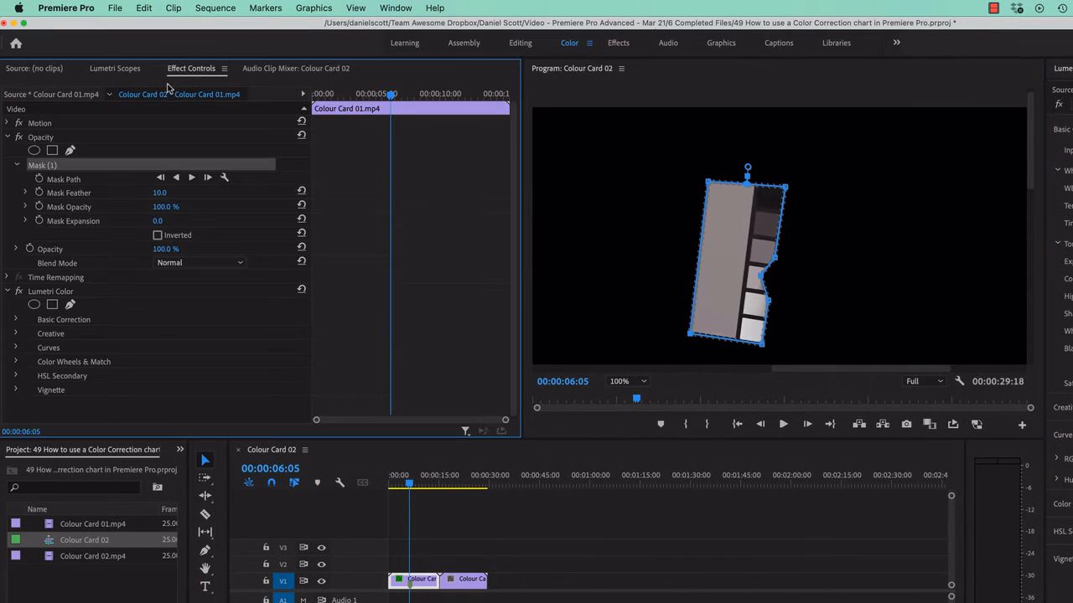
key("Delete")
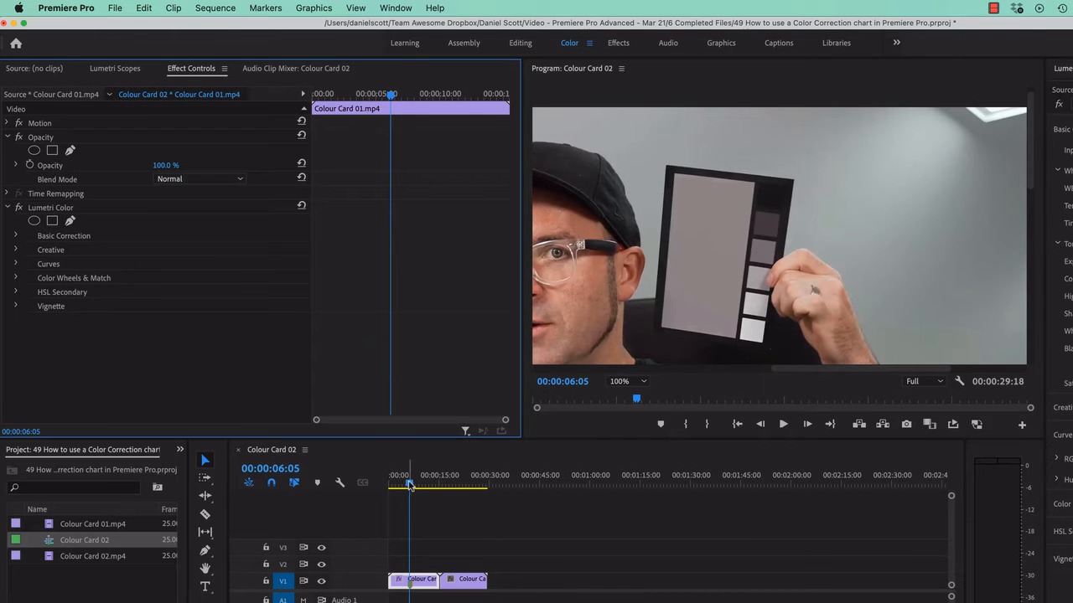
left_click_drag(410, 486, 425, 488)
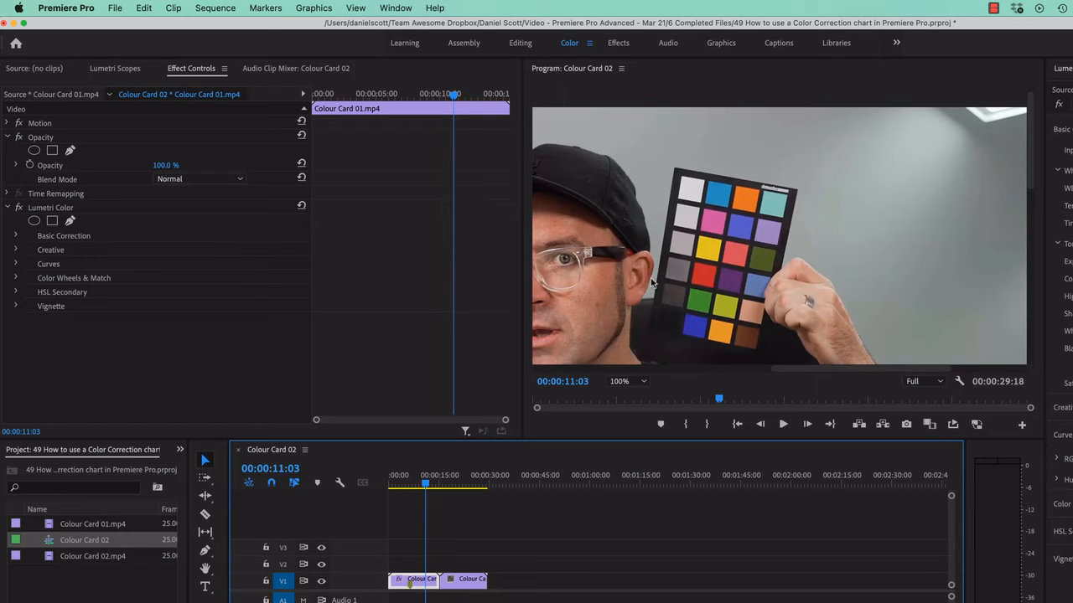
- Add a rectangular opacity mask to the Colour Card 01 clip and move it over the hand-held colour chart
left_click(54, 152)
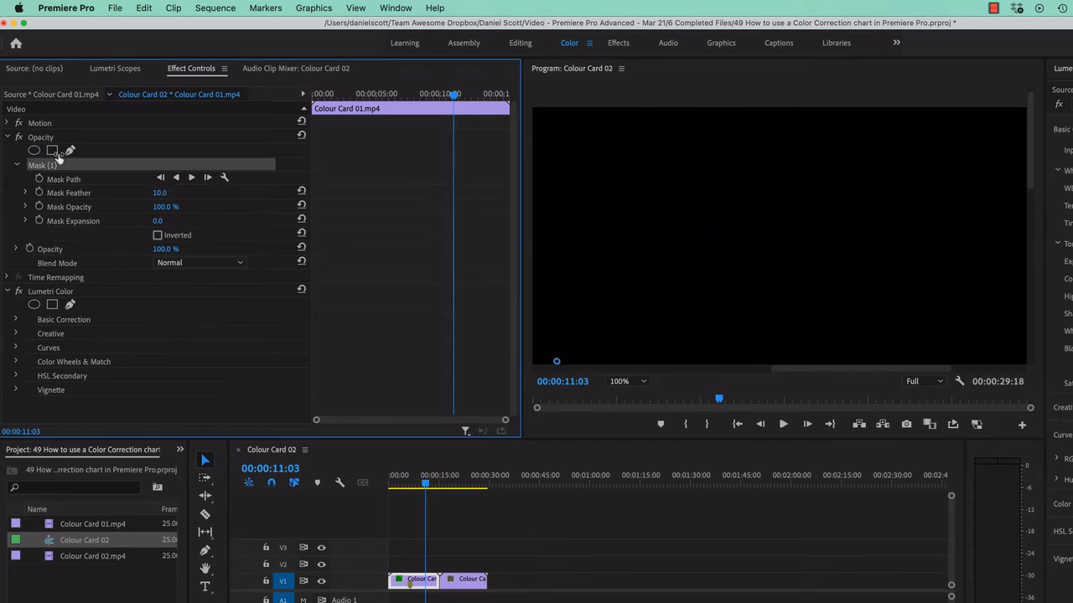
left_click(910, 252)
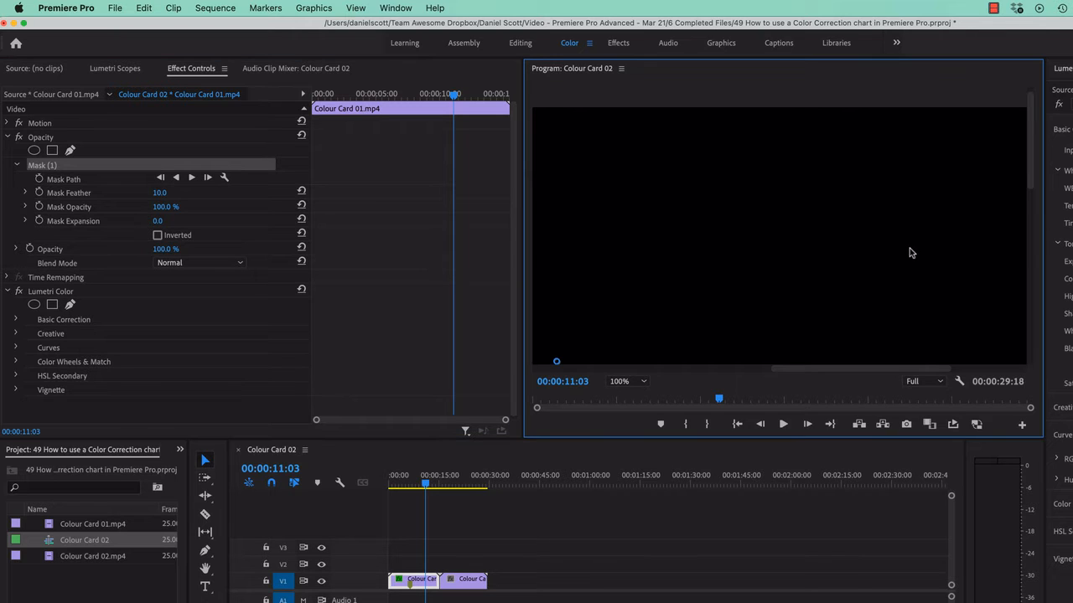
key("shift+z")
left_click_drag(775, 222, 830, 160)
left_click(429, 582)
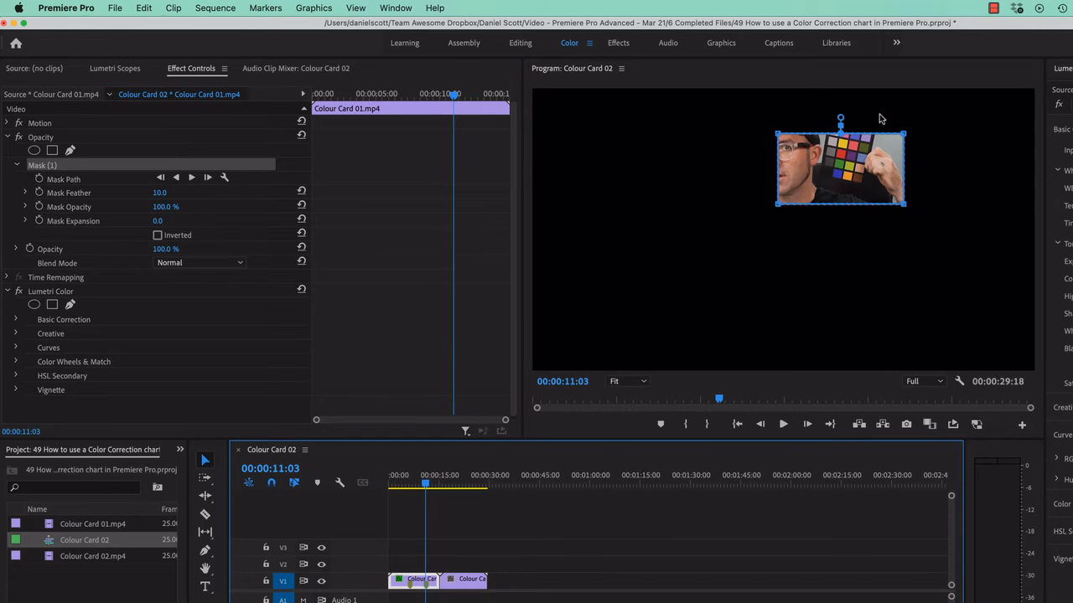
left_click_drag(861, 169, 878, 151)
- Pull the mask's corners inward around the skin-tone patches in the chart's lower corner
left_click_drag(919, 122, 875, 183)
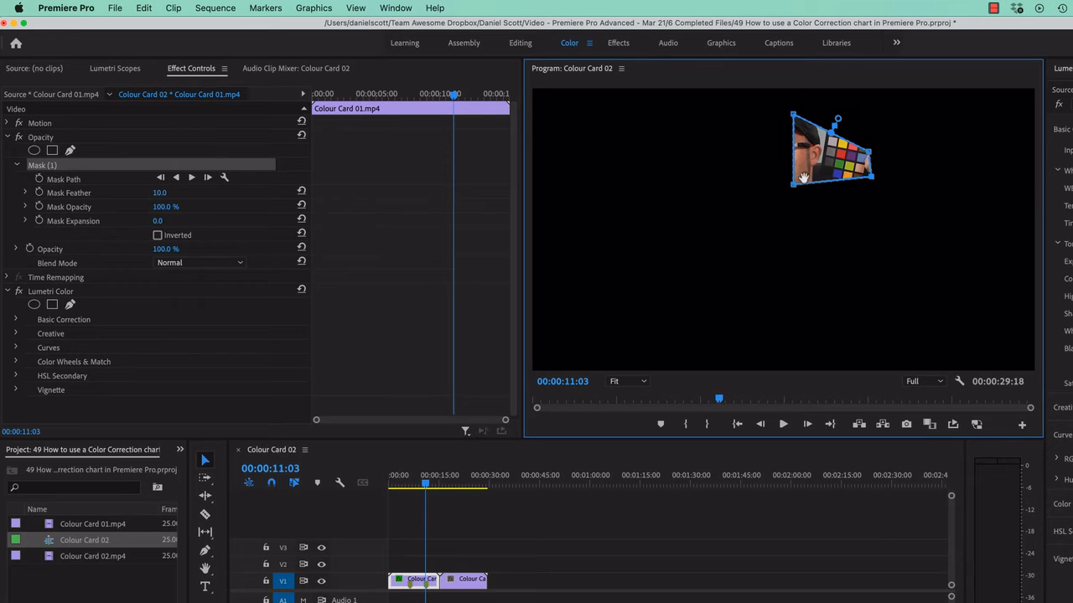
left_click_drag(793, 184, 846, 177)
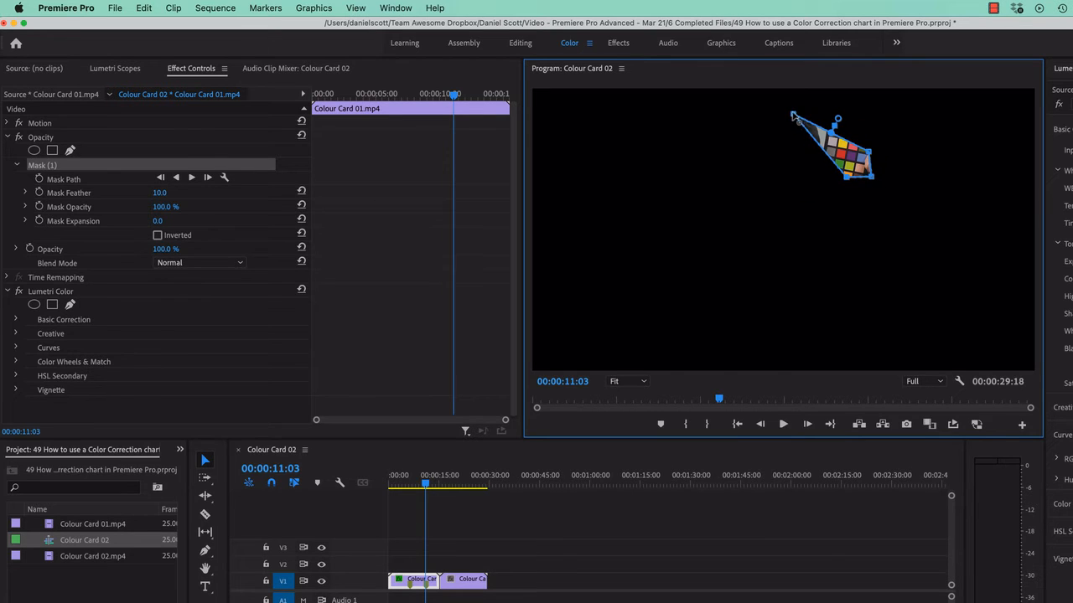
left_click_drag(794, 113, 846, 159)
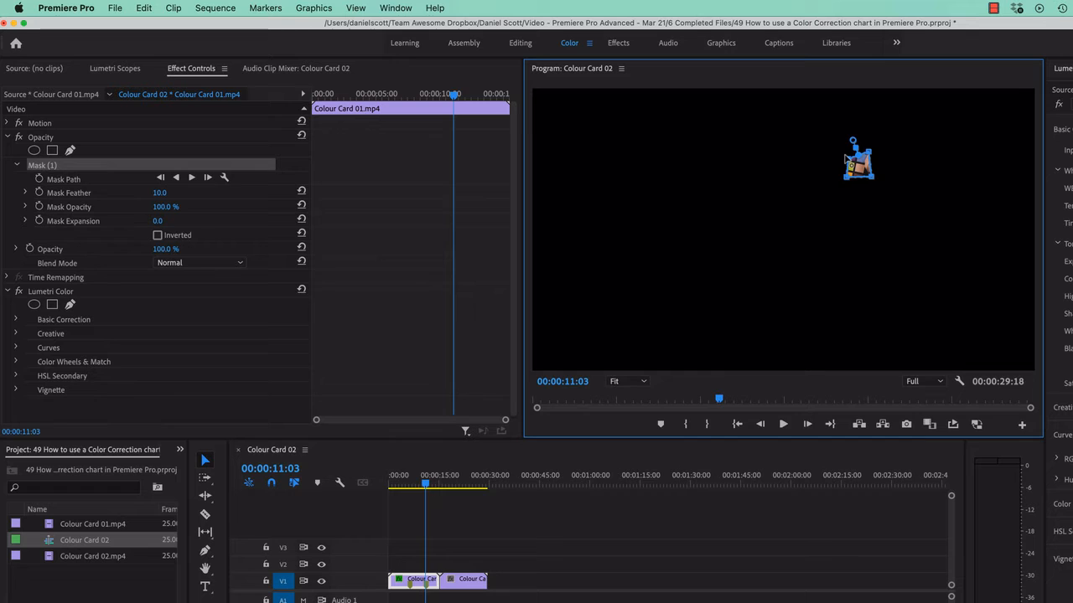
- Tighten the mask's four corners inside the single light skin-tone patch and show the Lumetri Scopes
key("super+=")
key("super+=")
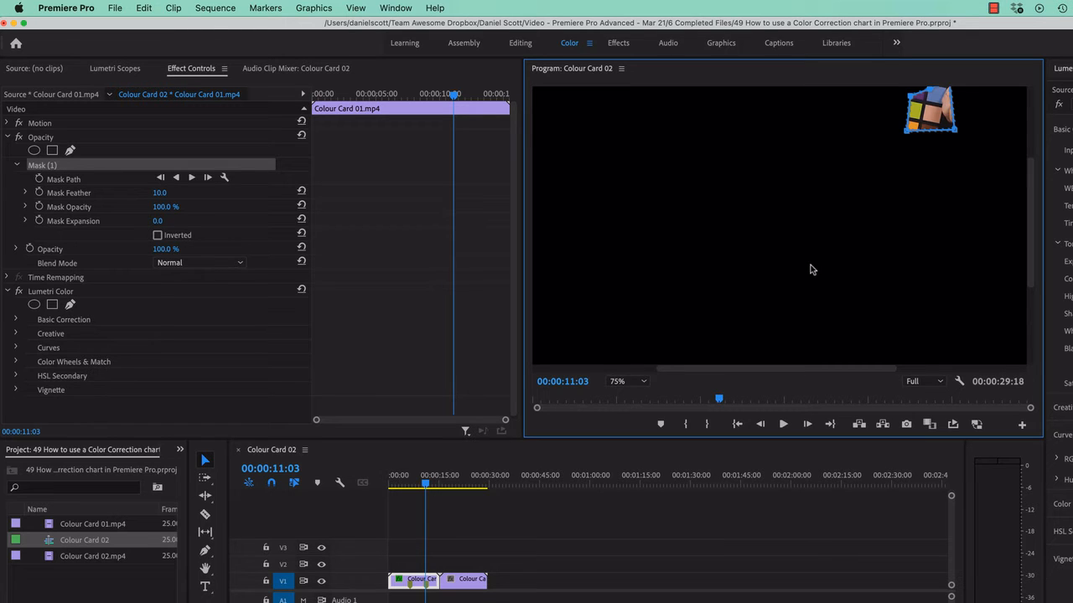
left_click_drag(810, 370, 886, 370)
scroll(1023, 265, "down", 3)
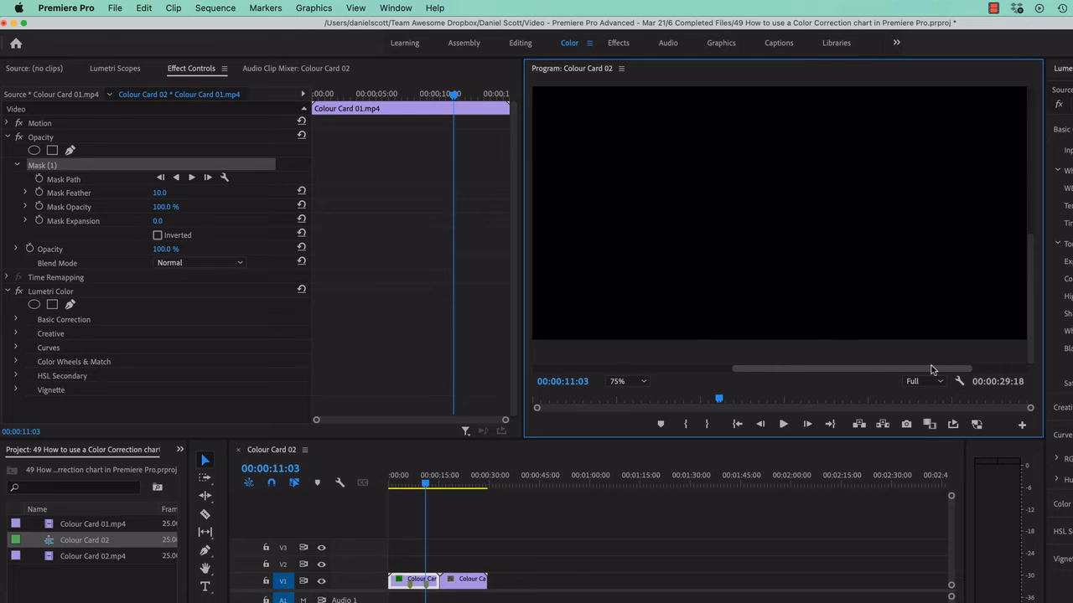
key("shift+z")
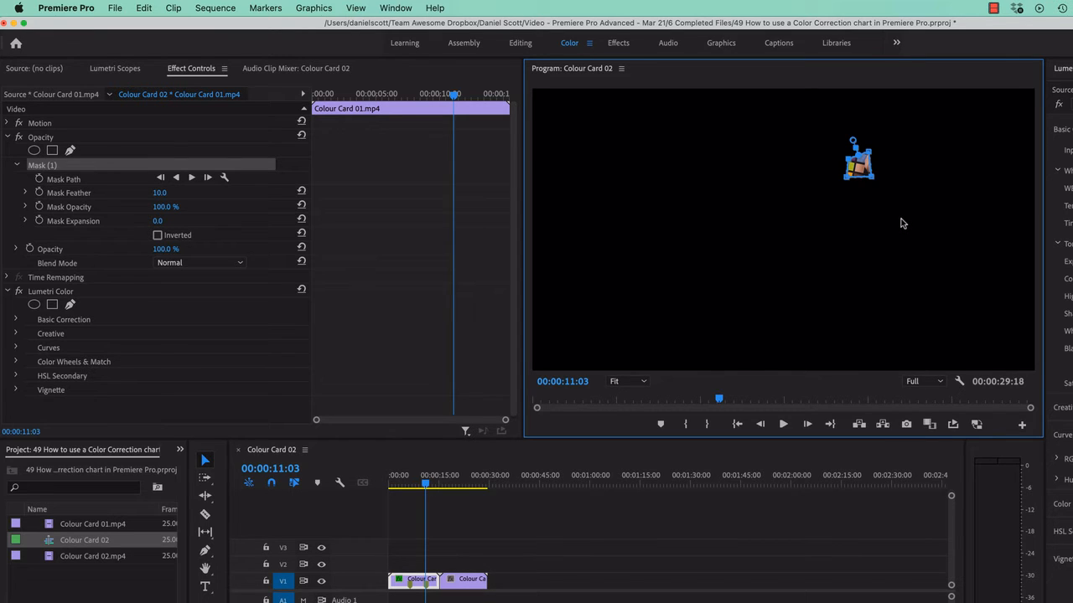
key("super+=")
key("super+=")
key("super+=")
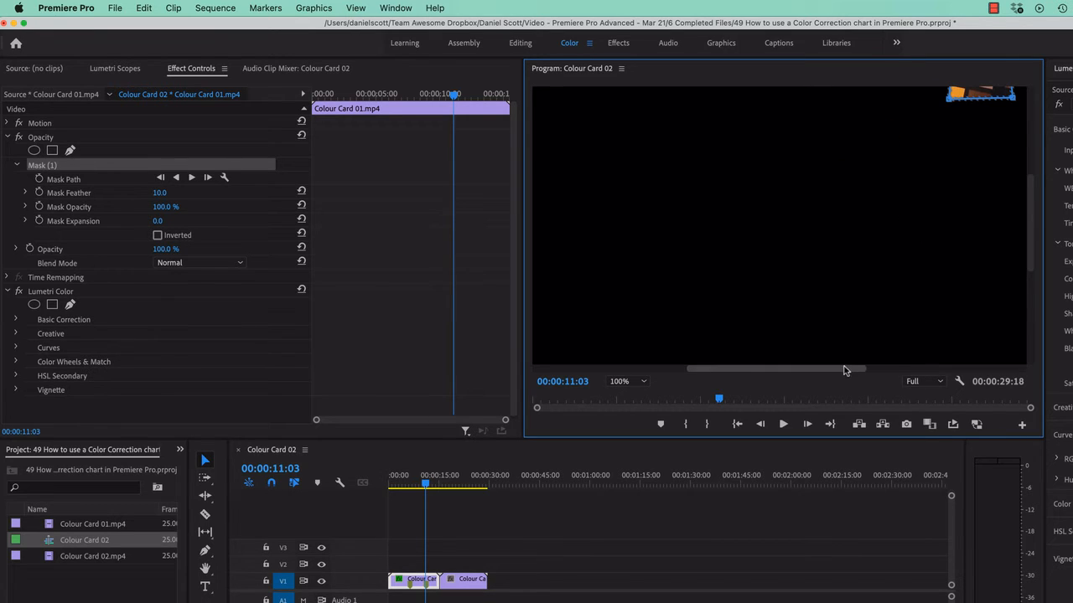
left_click_drag(844, 369, 903, 370)
left_click_drag(1029, 256, 1029, 202)
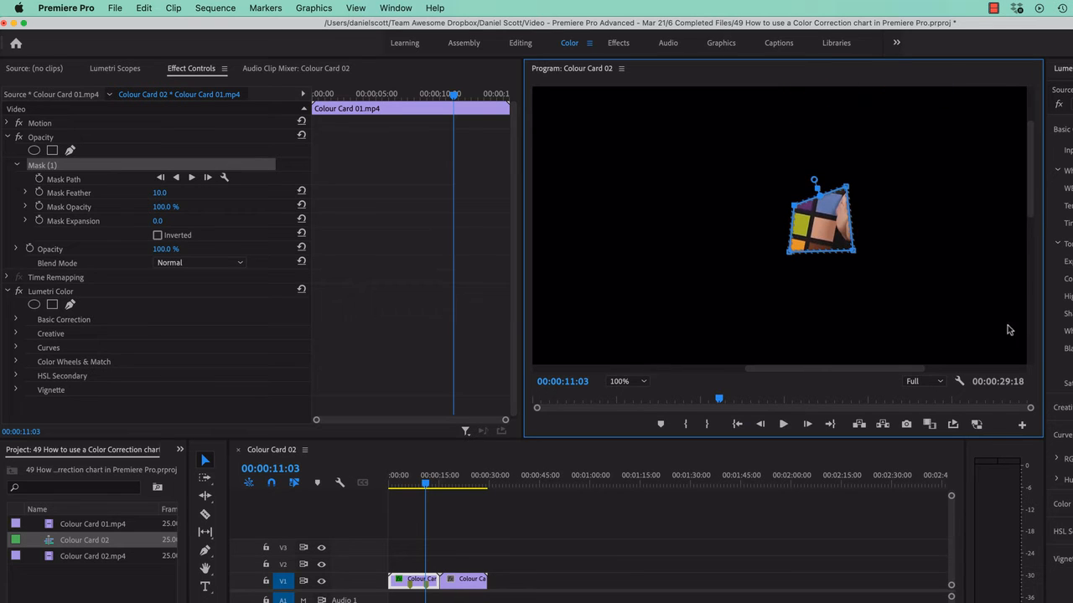
key("super+=")
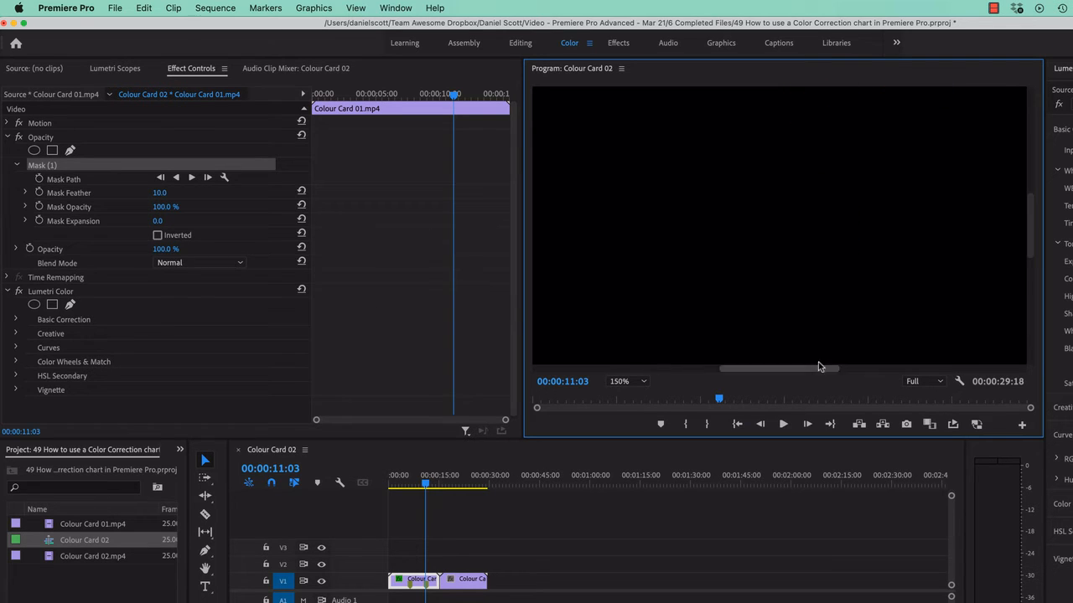
left_click_drag(802, 370, 920, 379)
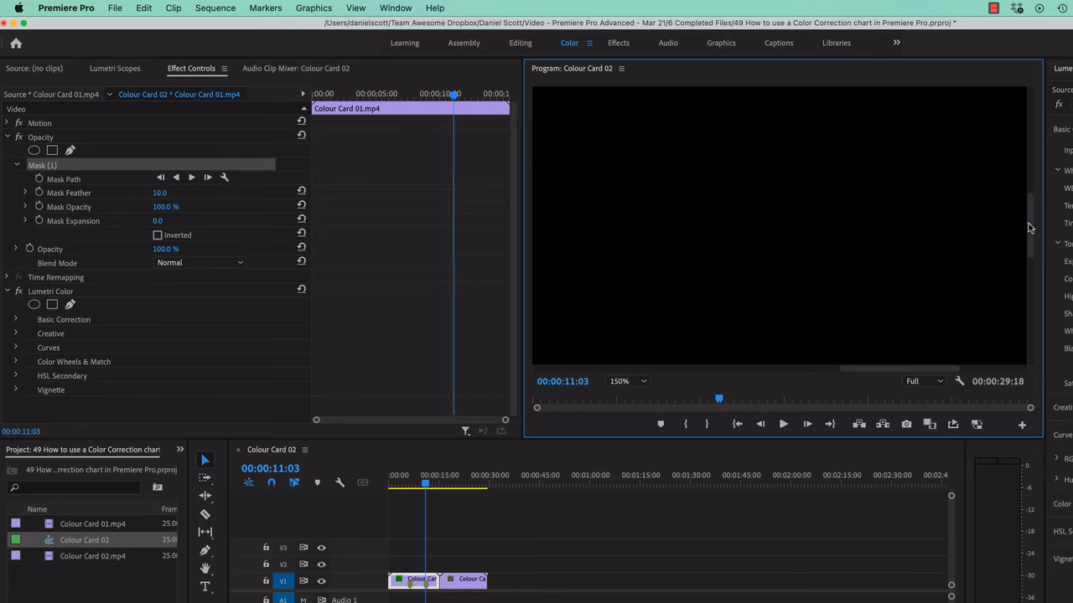
left_click_drag(1032, 240, 1033, 166)
left_click_drag(927, 374, 894, 376)
left_click_drag(747, 117, 718, 168)
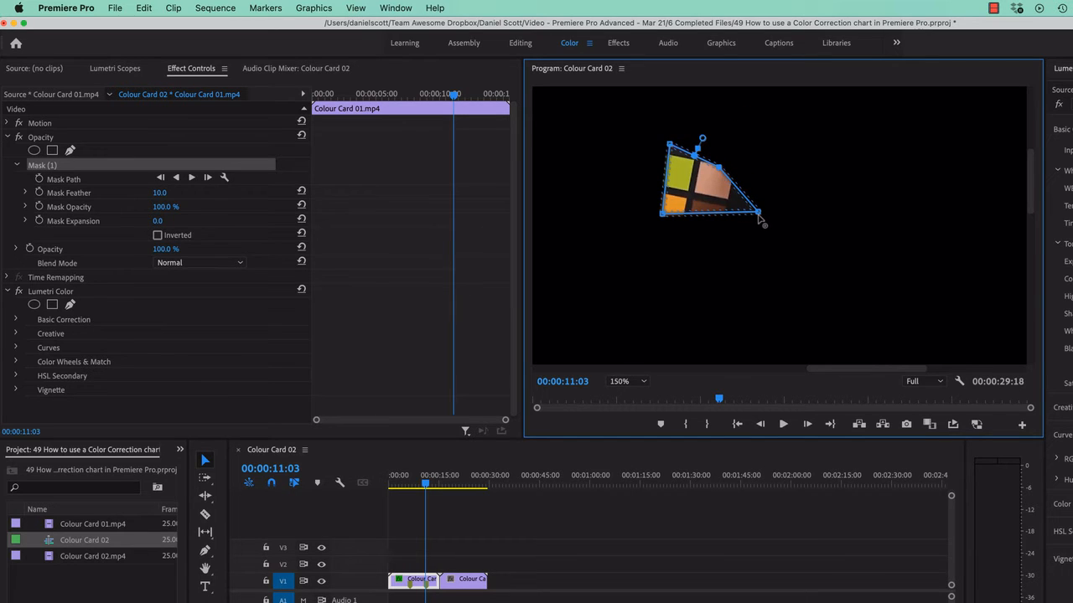
left_click_drag(758, 213, 716, 201)
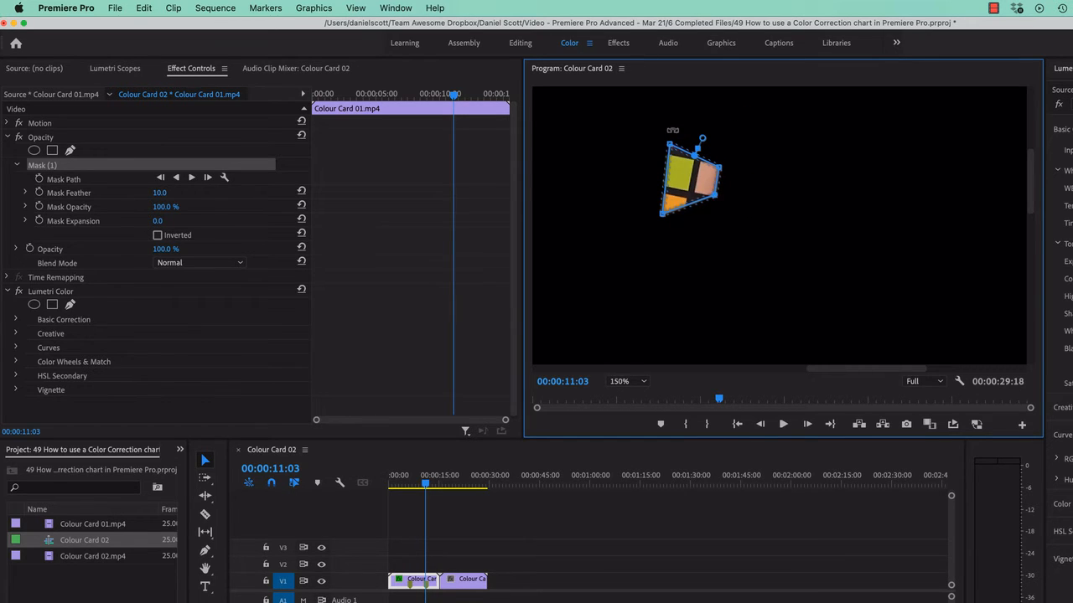
left_click_drag(670, 145, 706, 165)
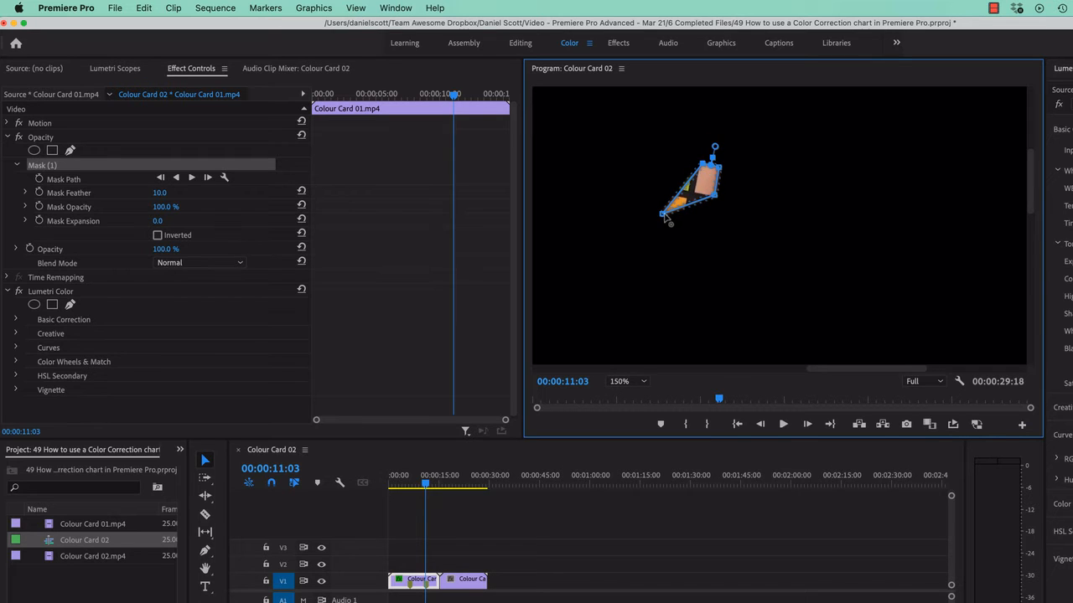
left_click_drag(662, 214, 697, 195)
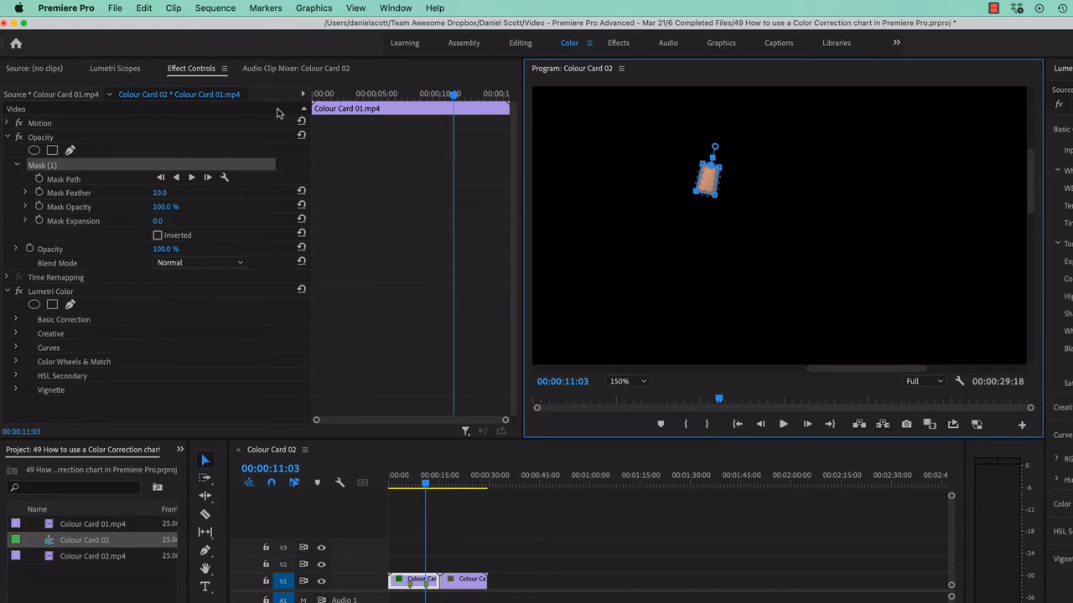
left_click(115, 69)
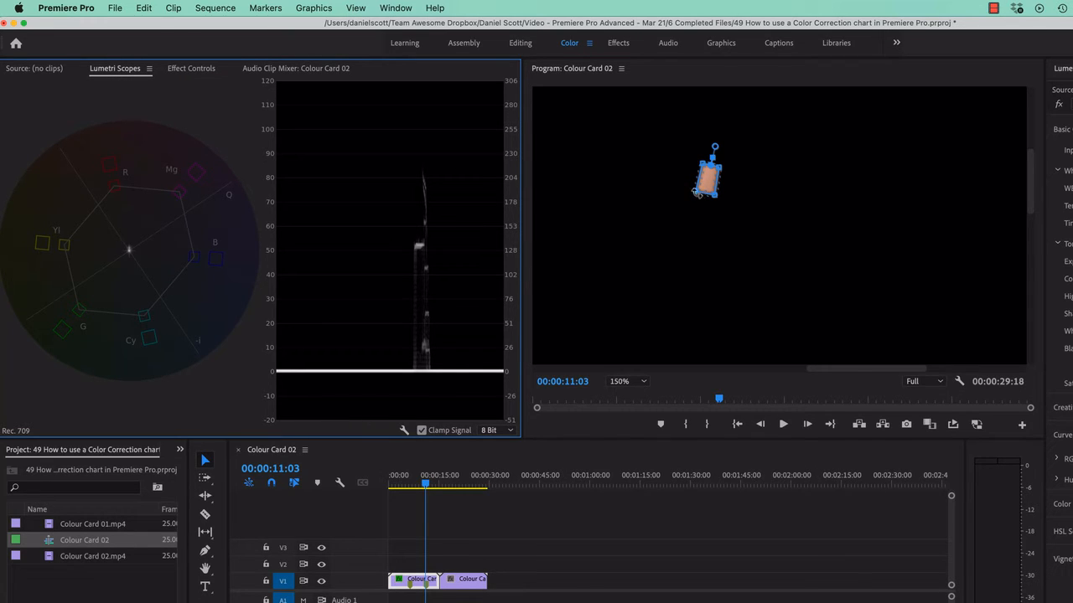
left_click(695, 193)
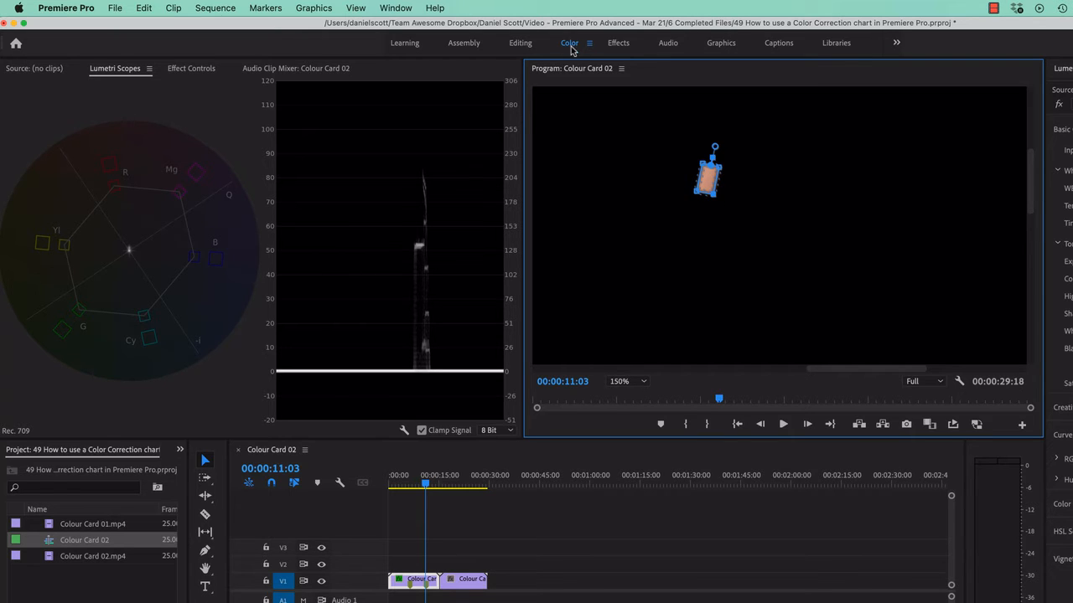
- Reload the Color workspace and adjust the clip's white balance to Temperature -9.3 and Tint -11.0
left_click(523, 47)
left_click(569, 44)
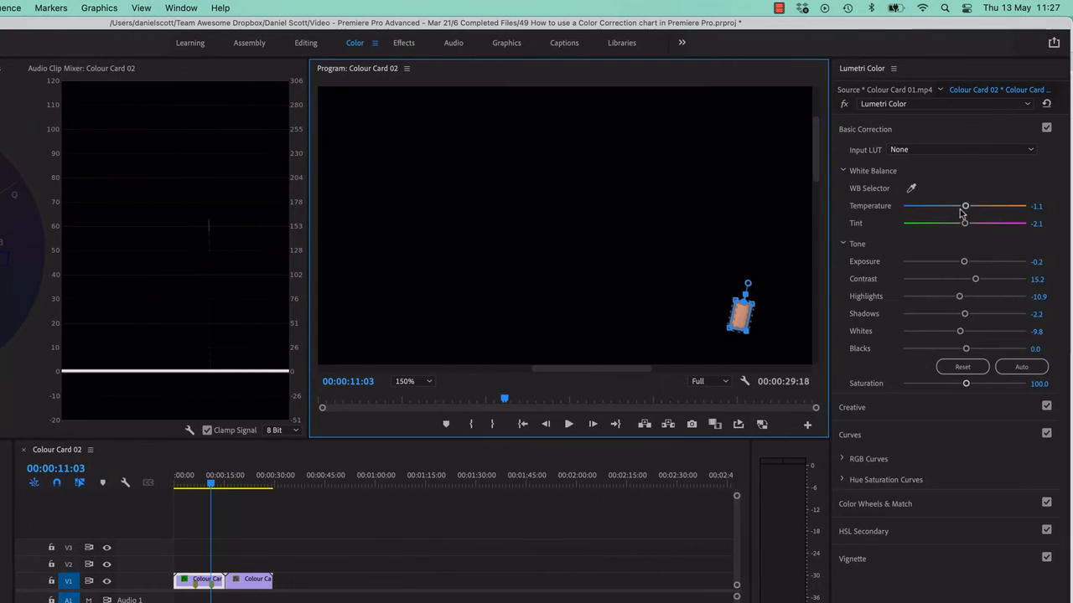
left_click_drag(967, 209, 964, 232)
double_click(1001, 206)
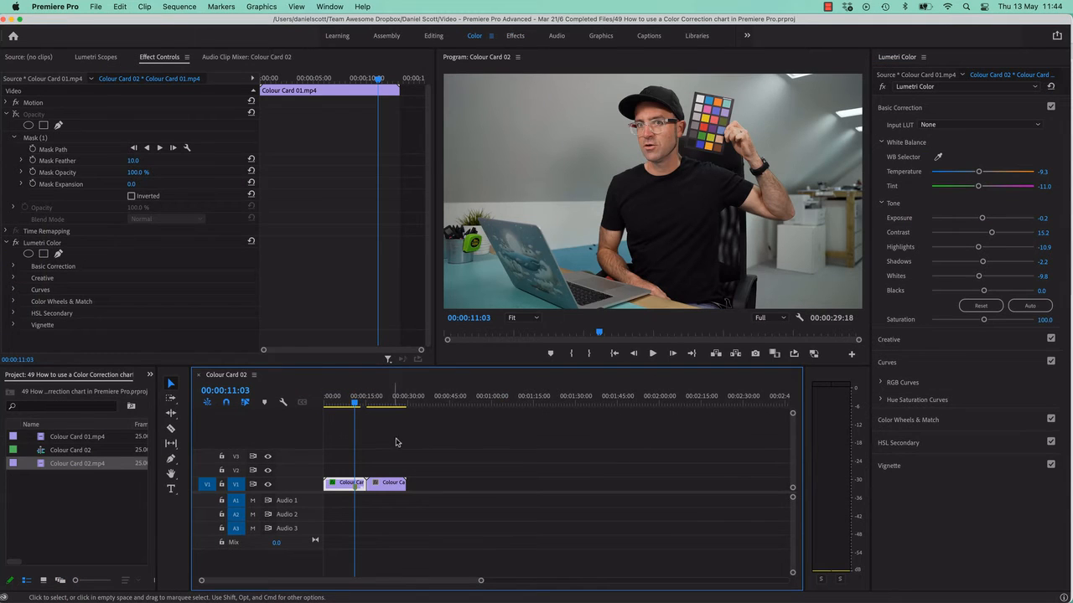
- Set the Colour Card 01 clip's white balance by sampling the chart's white patch with the WB Selector at 00:00:11:03
mouse_move(361, 405)
left_mouse_down()
mouse_move(397, 405)
mouse_move(351, 411)
mouse_move(371, 410)
mouse_move(356, 418)
left_mouse_up()
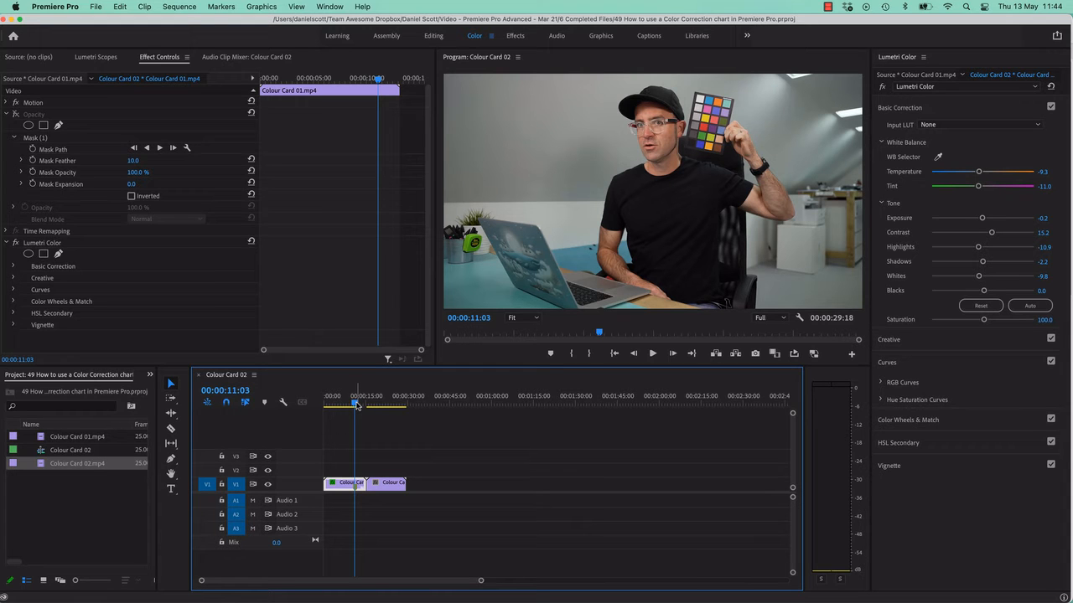
mouse_move(356, 405)
left_mouse_down()
mouse_move(395, 406)
mouse_move(356, 406)
left_mouse_up()
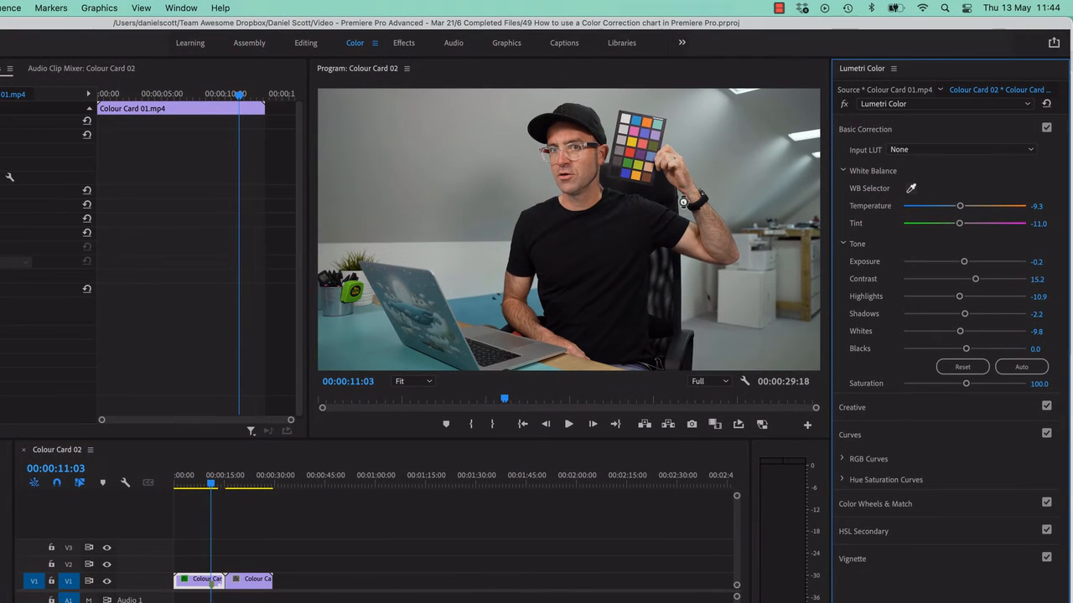
left_click(911, 189)
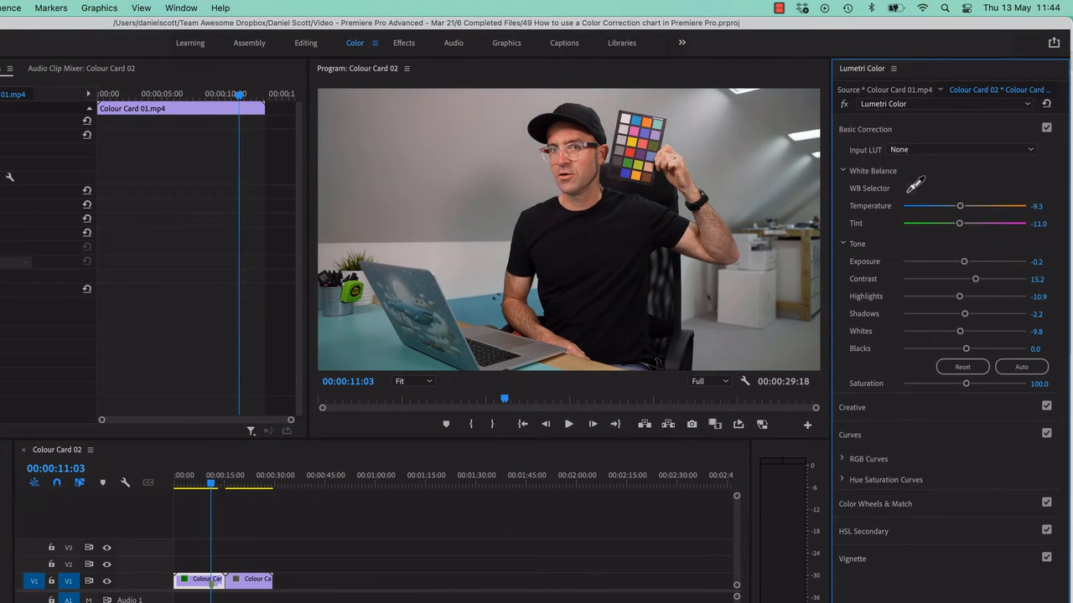
left_click(627, 116)
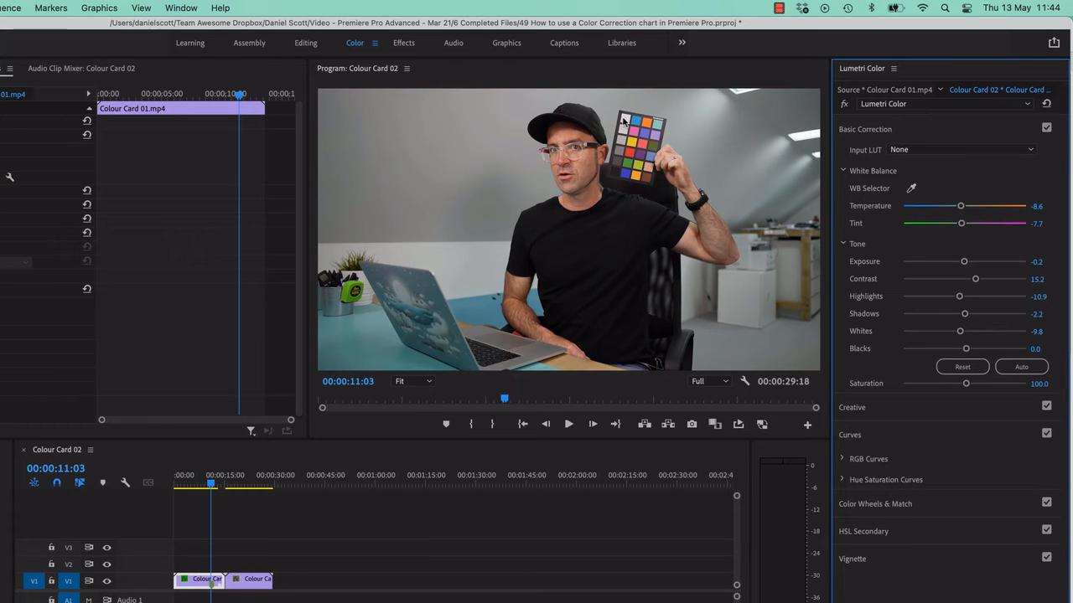
- Compare the Colour Card 01 picture with Basic Correction switched off and on, leaving it enabled
left_click(1046, 128)
left_click(1045, 128)
left_click(1046, 129)
left_click(1046, 128)
- White-balance the Colour Card 02 clip from the grey card's white patch at 00:00:24:20 and mark that frame
left_click_drag(228, 485, 259, 500)
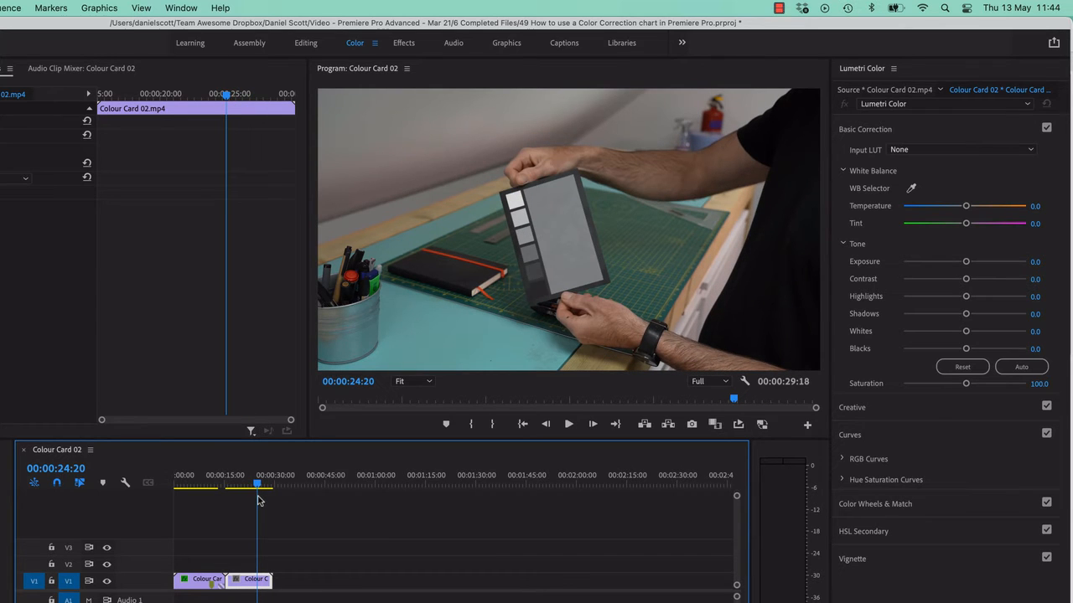
left_click(910, 187)
left_click(513, 203)
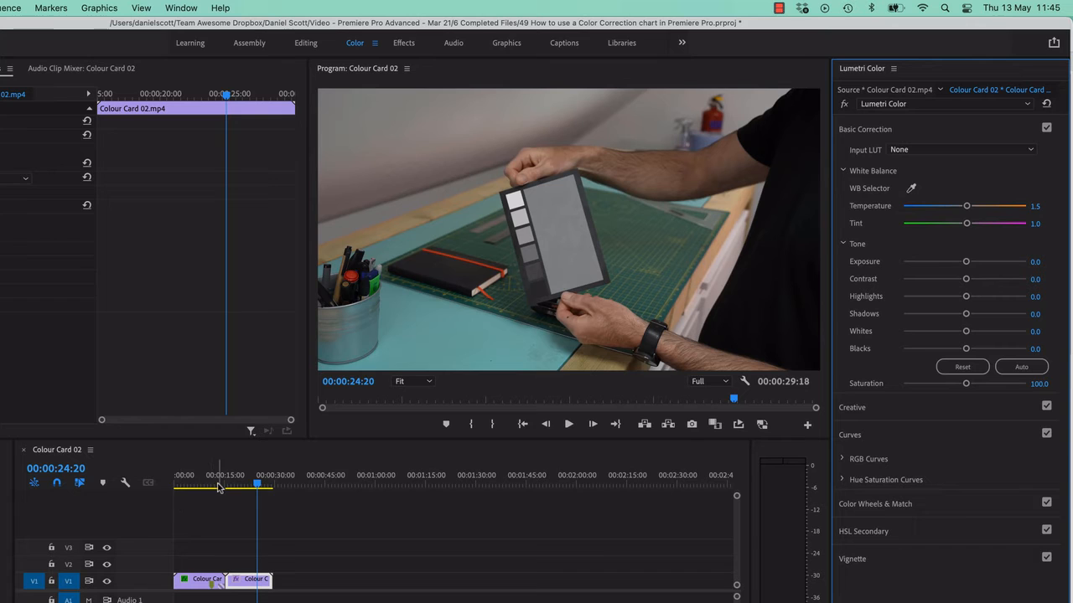
left_click(262, 586)
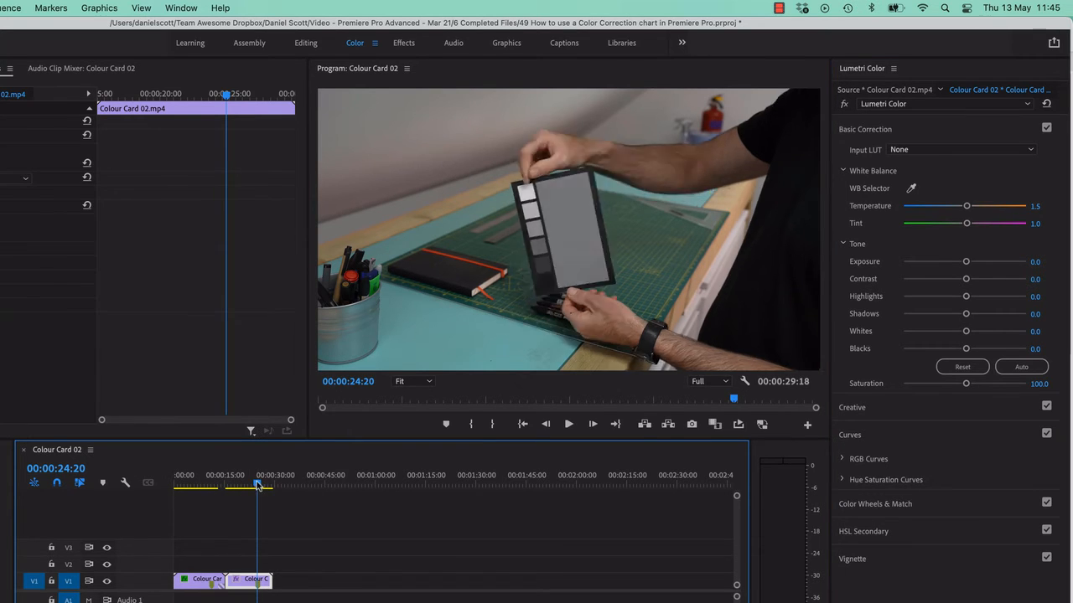
mouse_move(258, 486)
left_mouse_down()
mouse_move(198, 494)
mouse_move(246, 496)
mouse_move(207, 498)
mouse_move(252, 503)
mouse_move(208, 504)
mouse_move(261, 509)
mouse_move(215, 514)
mouse_move(257, 506)
left_mouse_up()
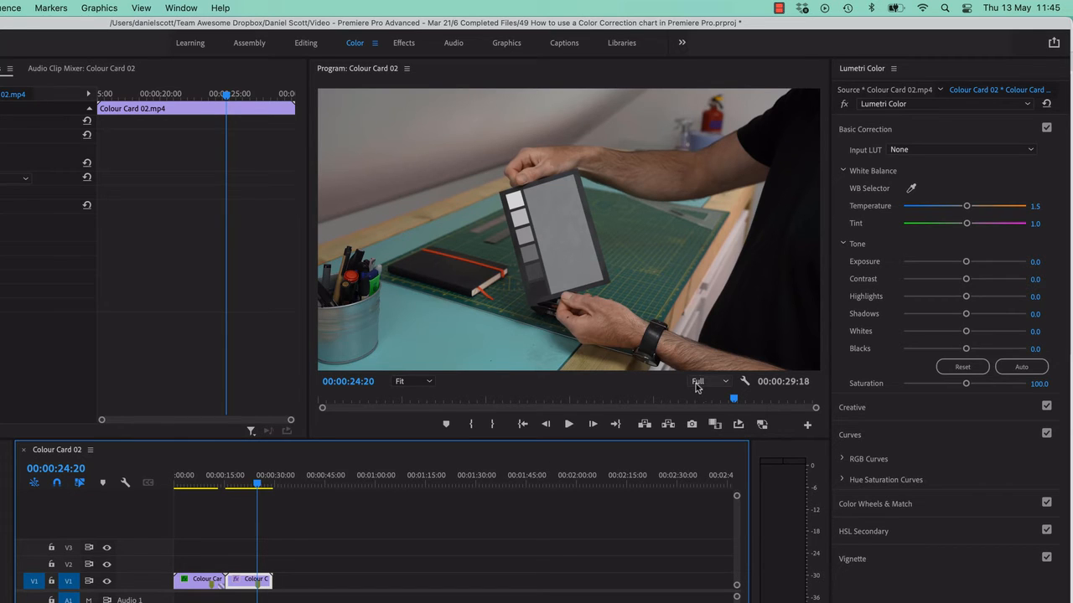
- Examine the card's large grey area at 200% zoom, then check the clip's footage from 00:00:17:10 to 00:00:24:20 at fit size
left_click(626, 297)
scroll(625, 298, "up", 5)
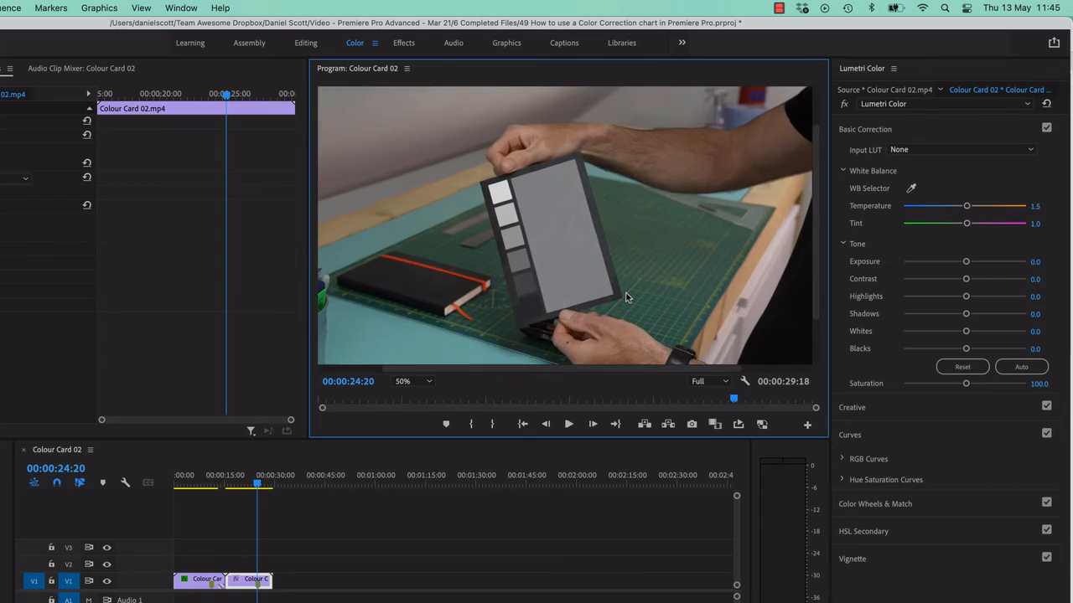
scroll(626, 298, "up", 2)
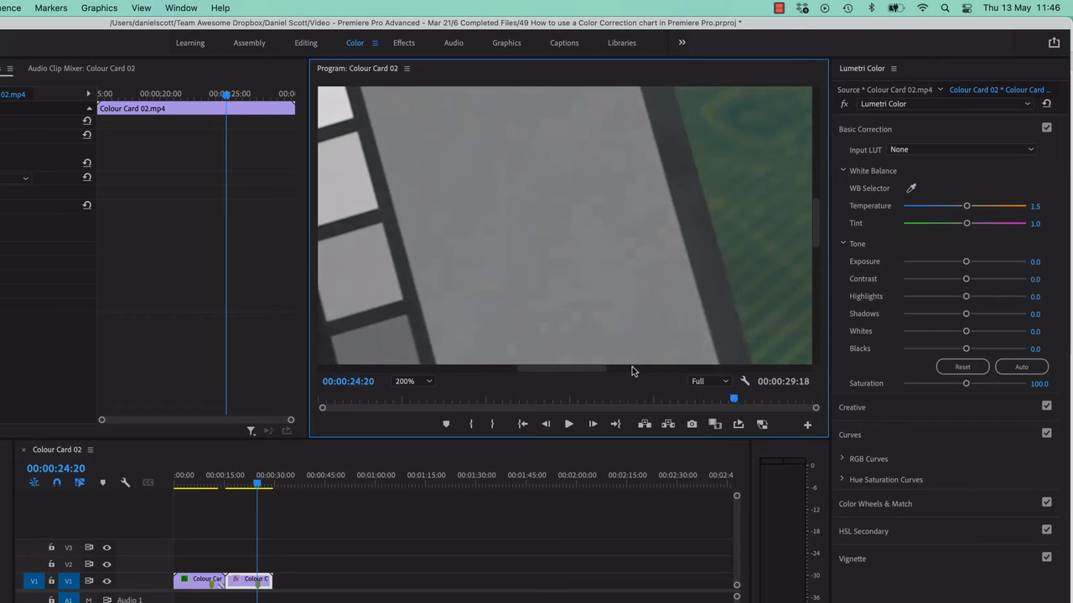
key("shift+z")
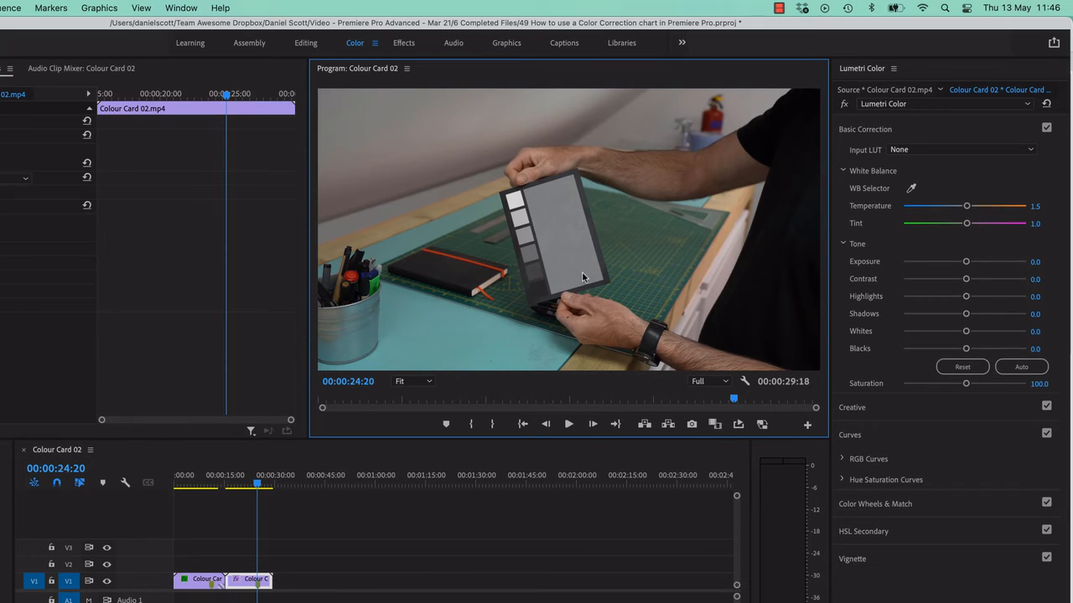
left_click(252, 486)
left_click_drag(251, 486, 234, 494)
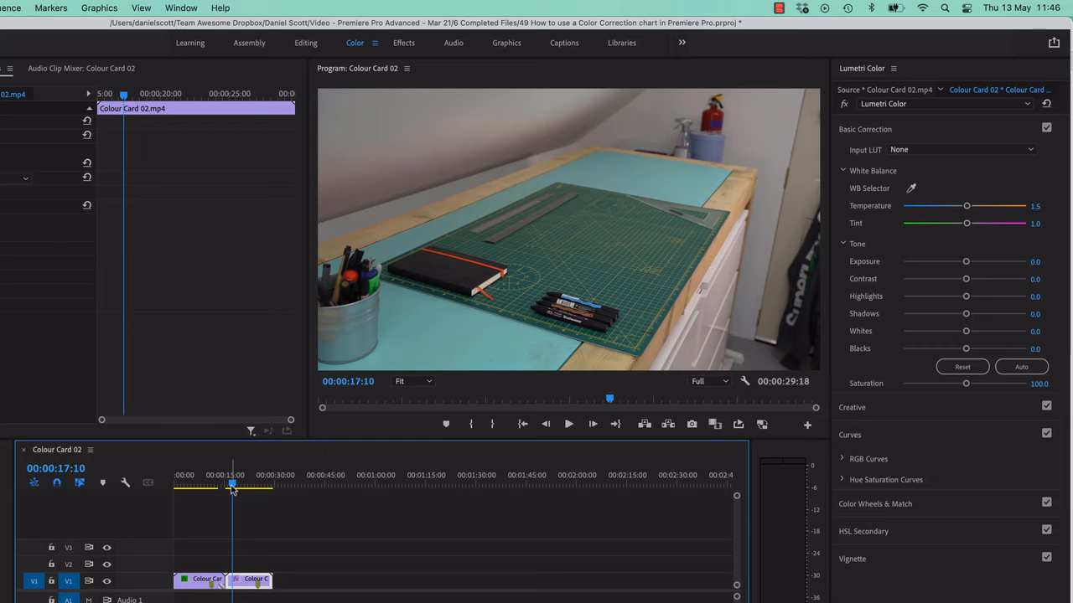
left_click_drag(232, 490, 258, 486)
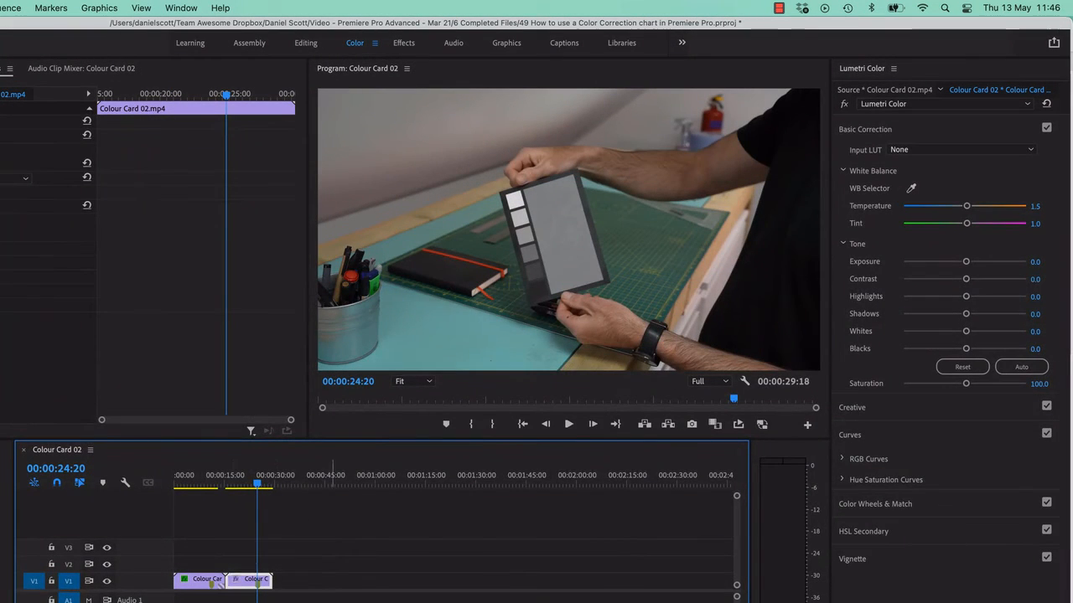
- Bring Colour Card 02 Prores.mov in from Finder and place it on V1 after the existing clips, leaving a gap
key("super+i")
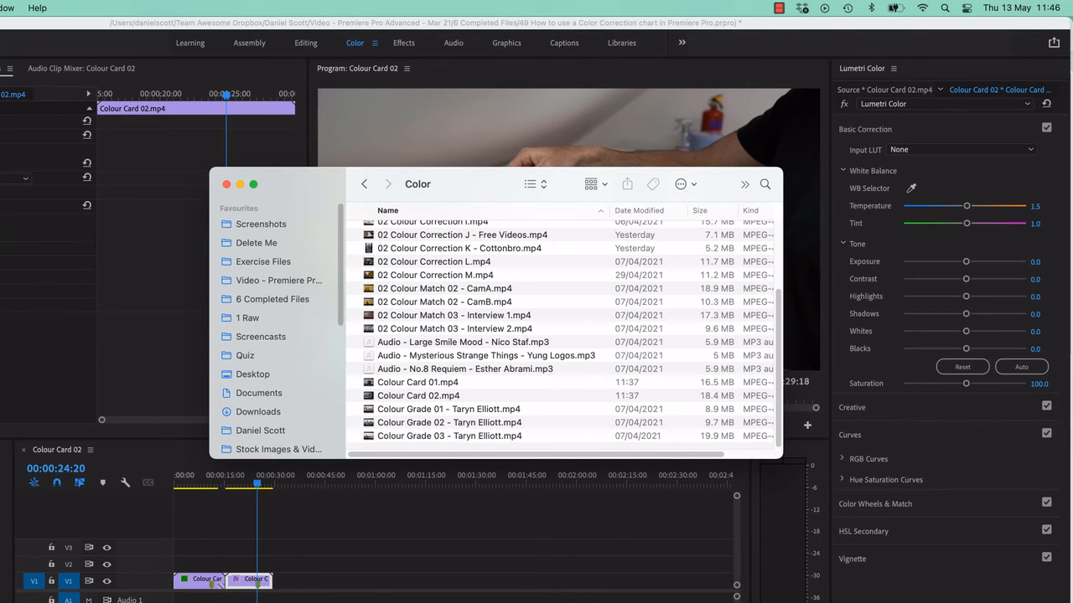
key("super+Tab")
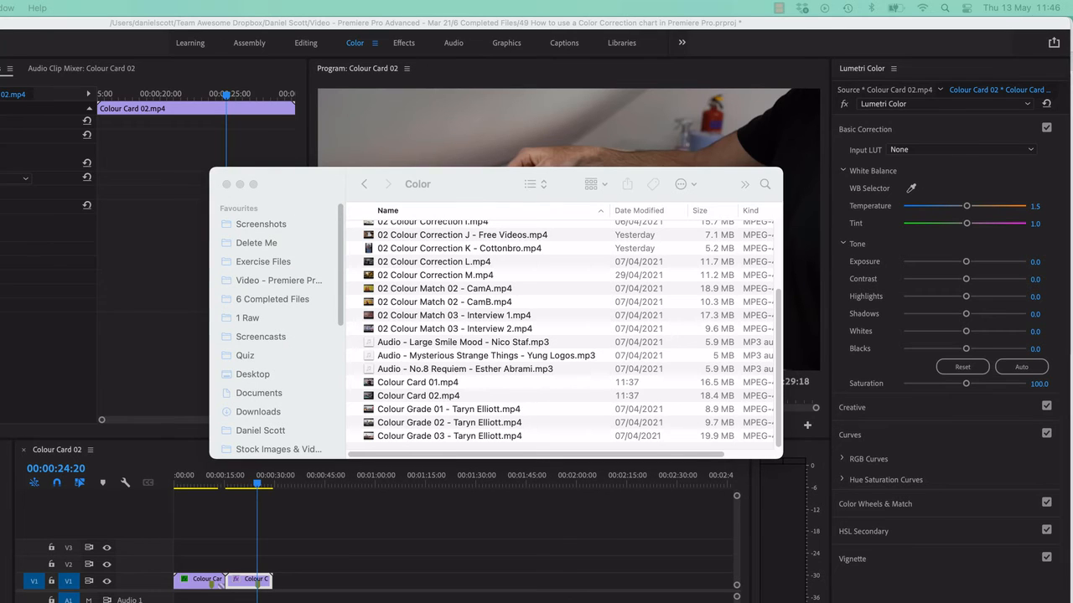
left_click_drag(418, 382, 301, 578)
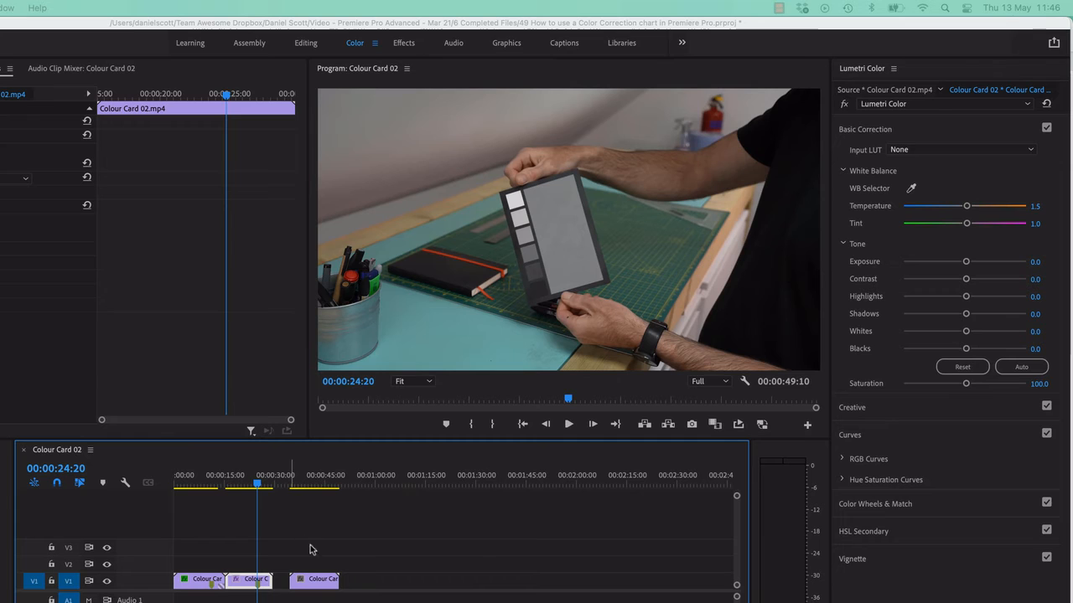
- White-balance the Colour Card 02 Prores clip by sampling the card's large grey area with the WB Selector at 00:00:43:15
left_click(296, 482)
left_click_drag(326, 486, 321, 484)
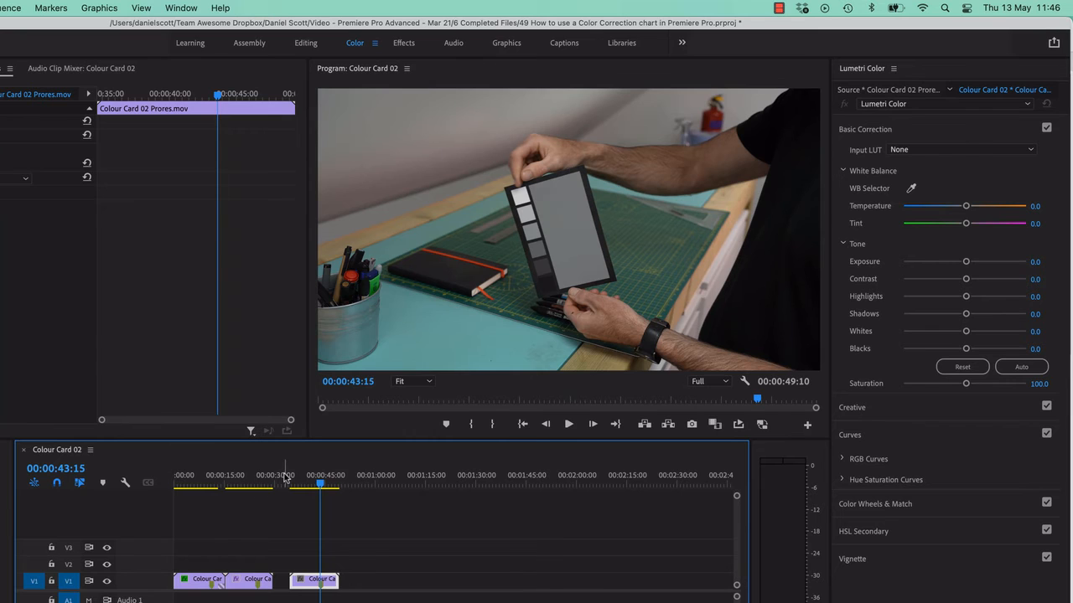
left_click_drag(285, 481, 327, 494)
left_click(910, 189)
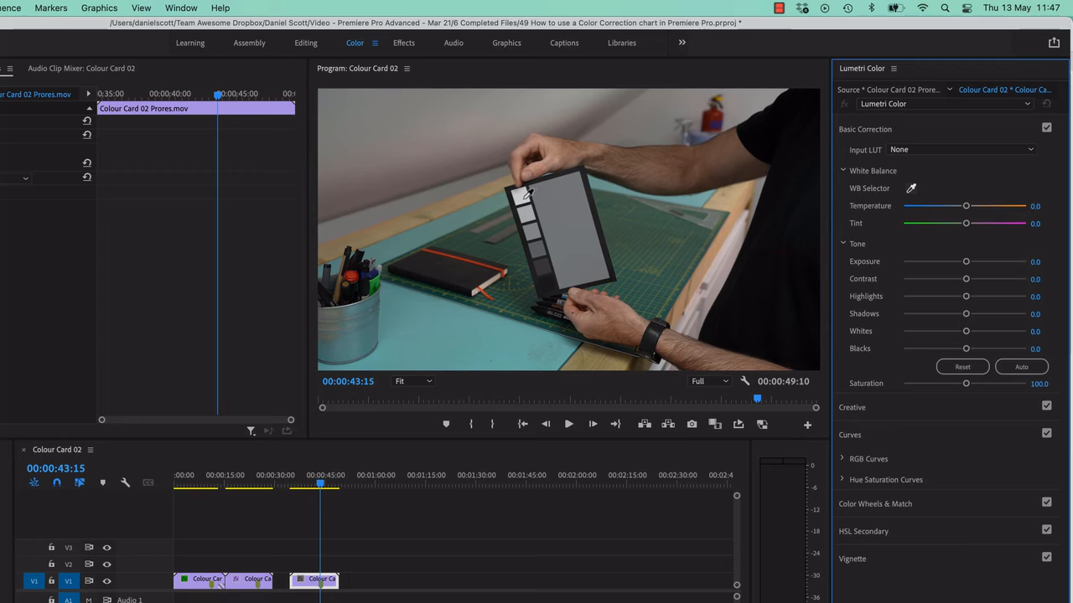
left_click(565, 220)
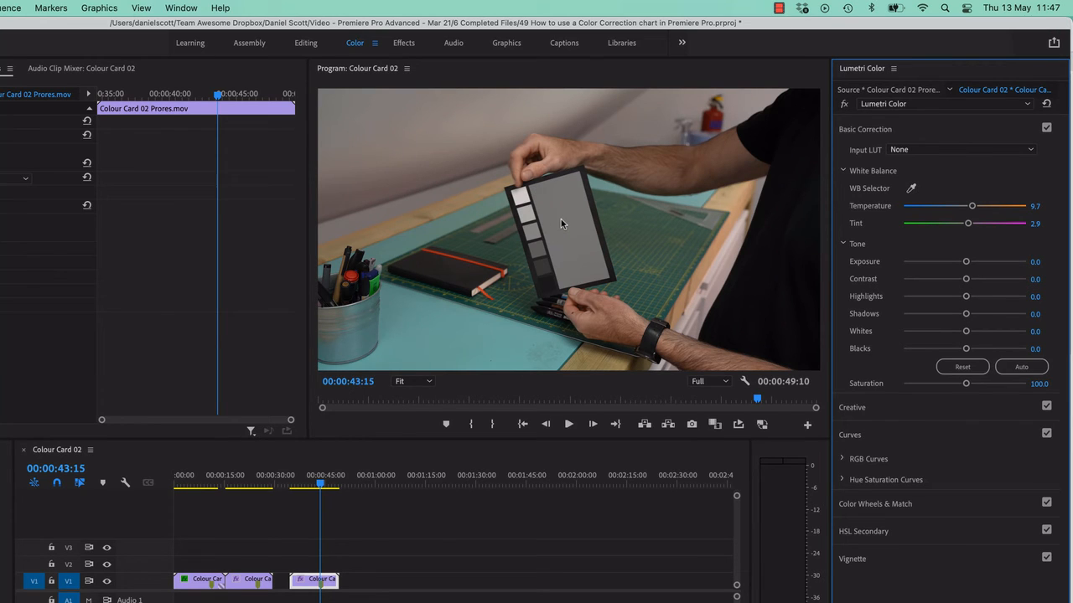
- Examine the compression in the Colour Card 02.mp4 grey area at 00:00:24:20 at 200% zoom, then restore the fit view
left_click(261, 486)
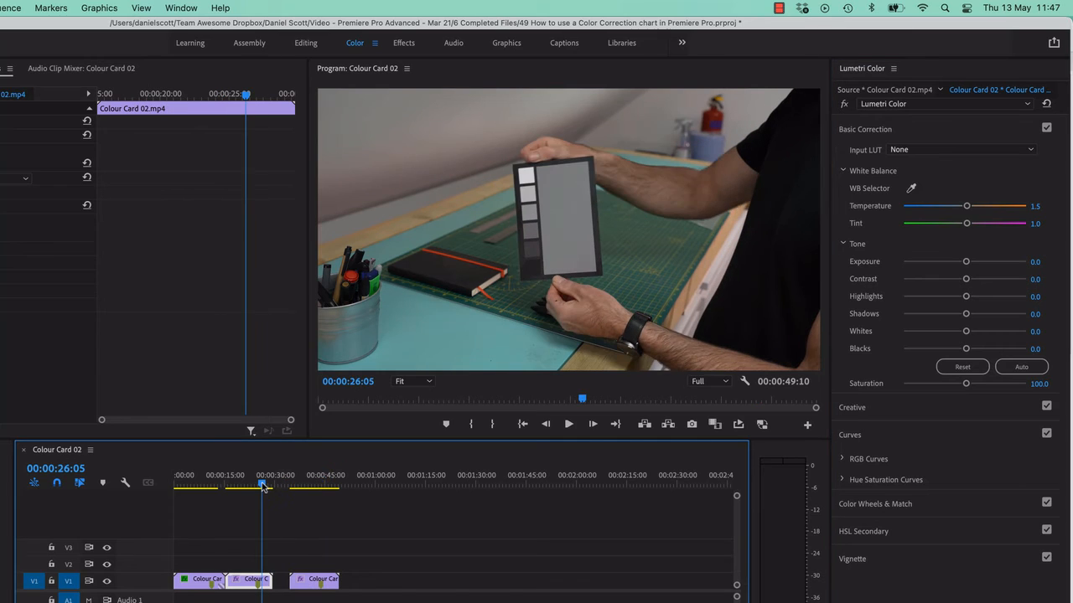
left_click_drag(262, 486, 256, 486)
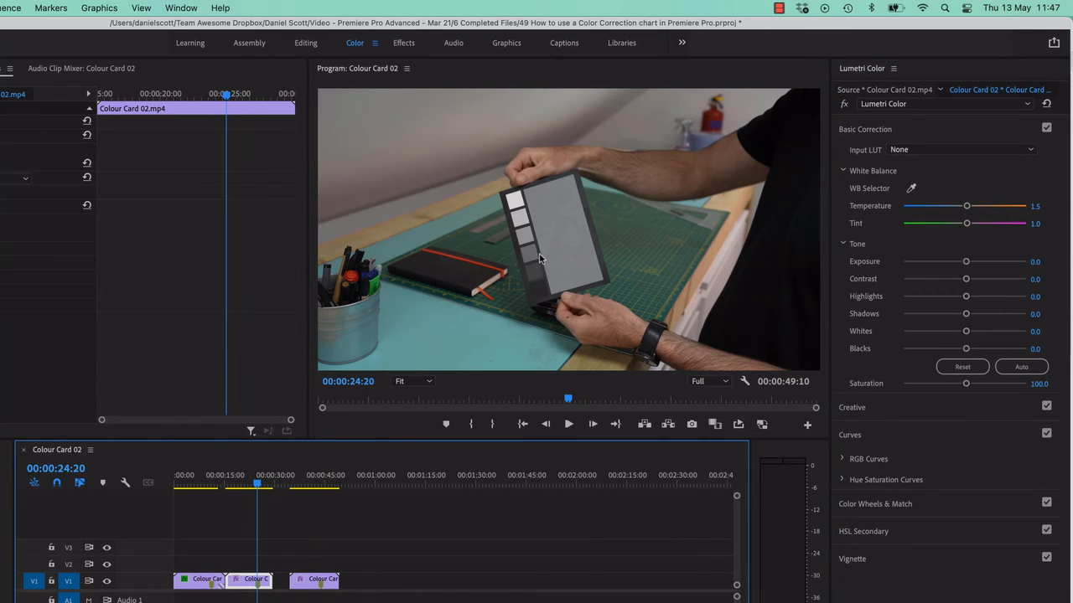
left_click(574, 231)
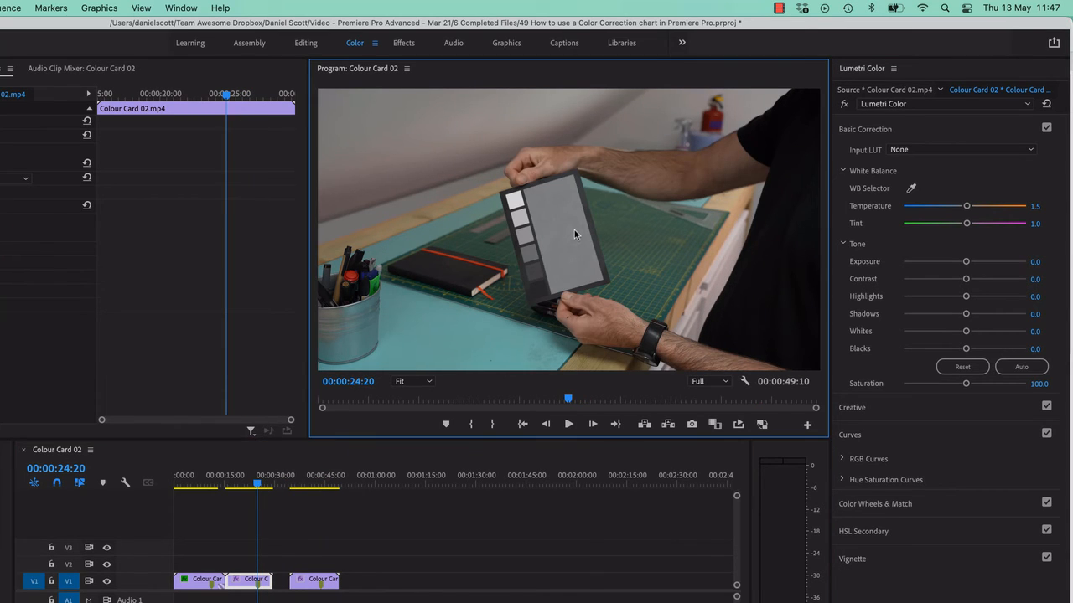
key("super+equal")
key("super+equal")
key("super+equal")
key("super+equal")
key("super+equal")
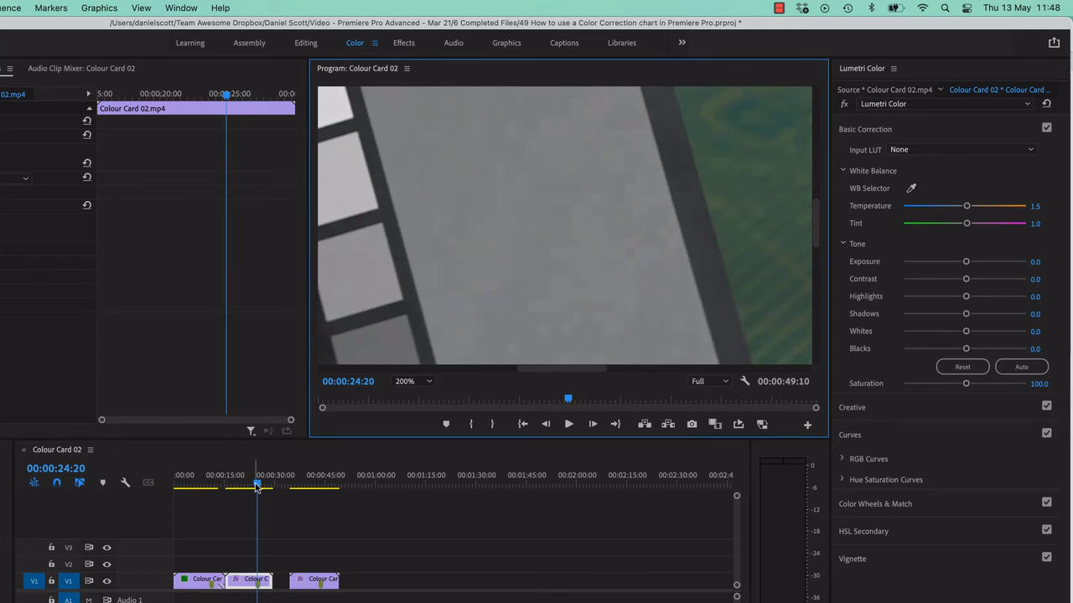
key("shift+z")
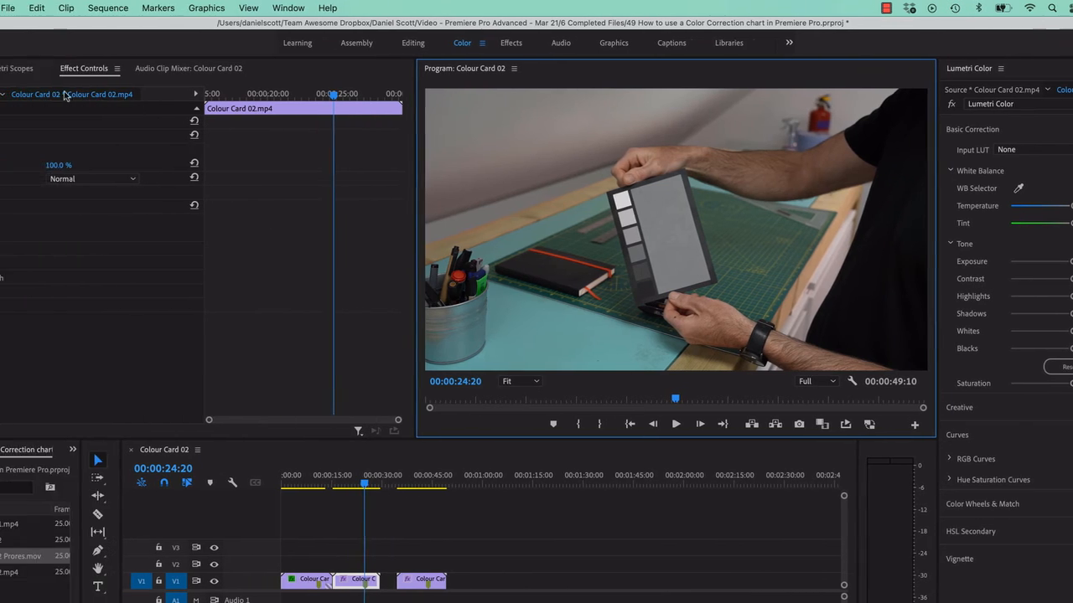
- Show the Lumetri Scopes and reload the Color workspace so the vectorscope and waveform are drawn
left_click(119, 71)
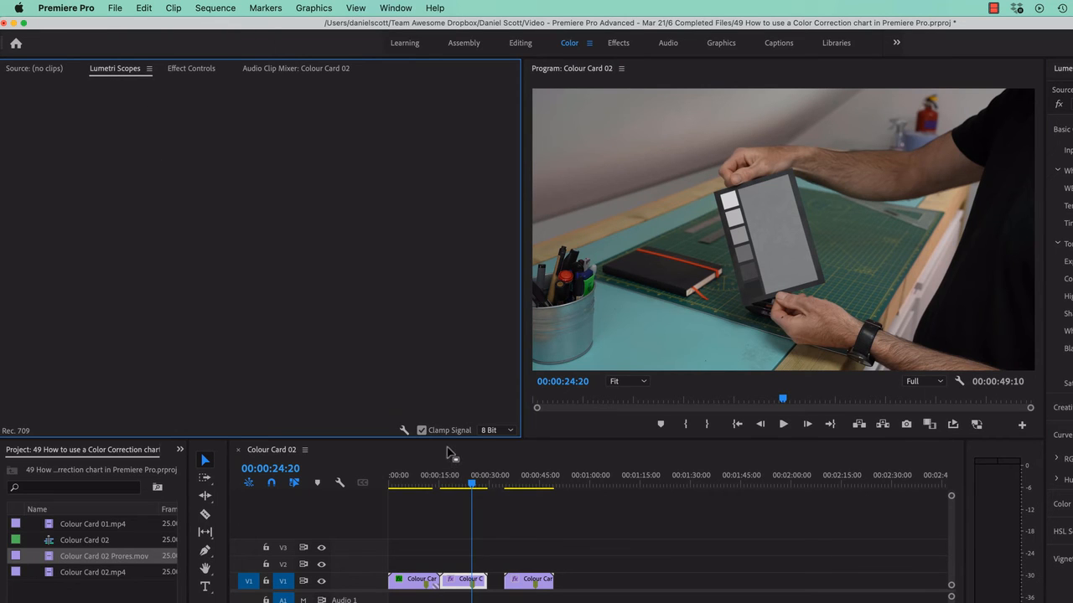
right_click(420, 427)
left_click(363, 322)
left_click(524, 46)
left_click(566, 46)
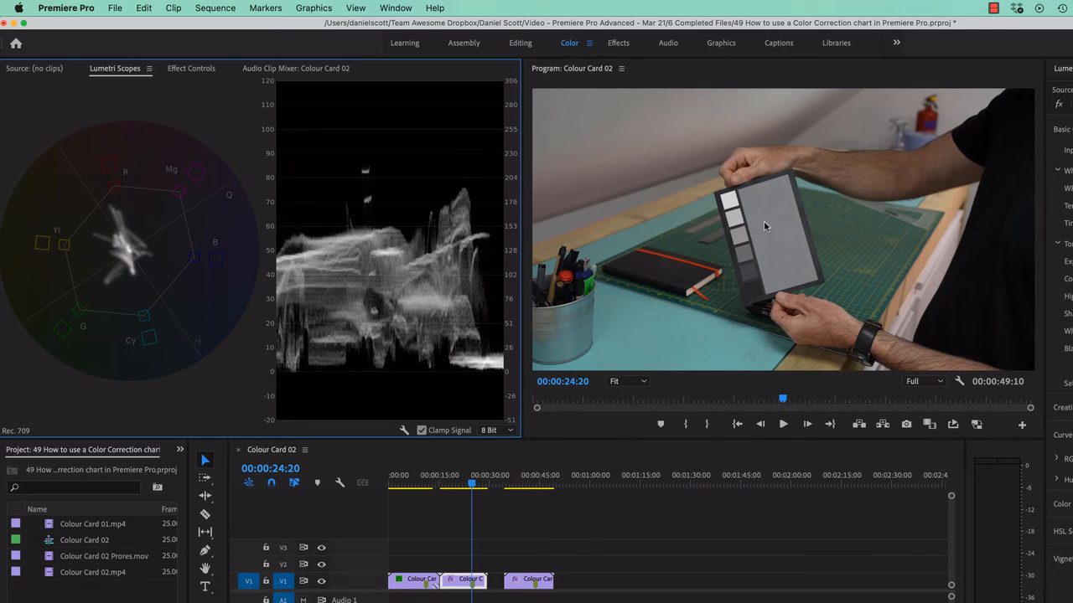
- Return to the Colour Card 01 clip at 00:00:11:03 and hide Waveform (Luma), leaving only Vectorscope YUV in the scopes
left_click_drag(472, 484, 427, 498)
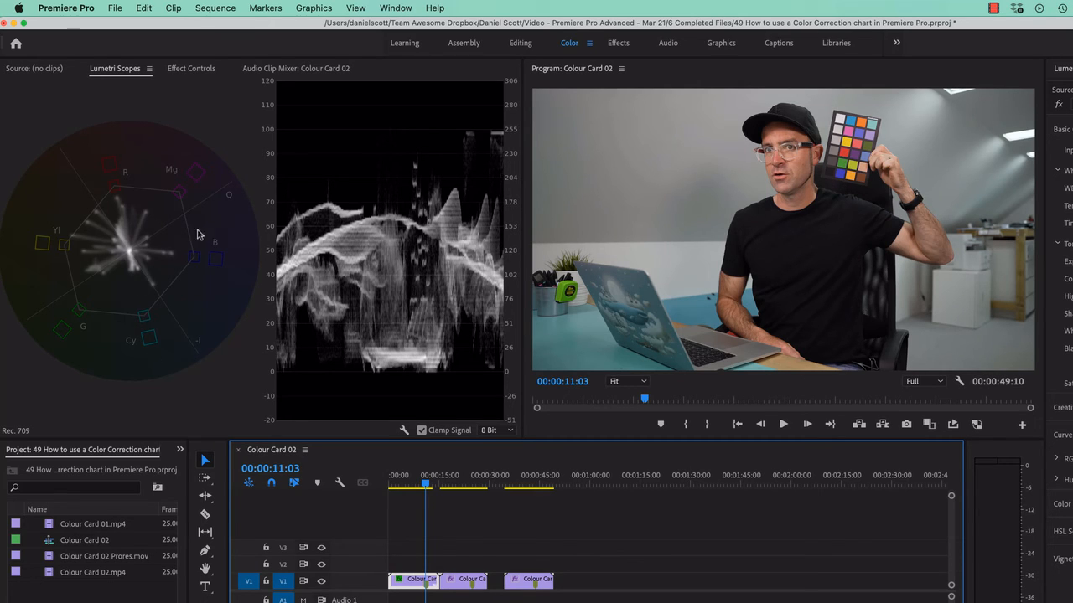
right_click(289, 240)
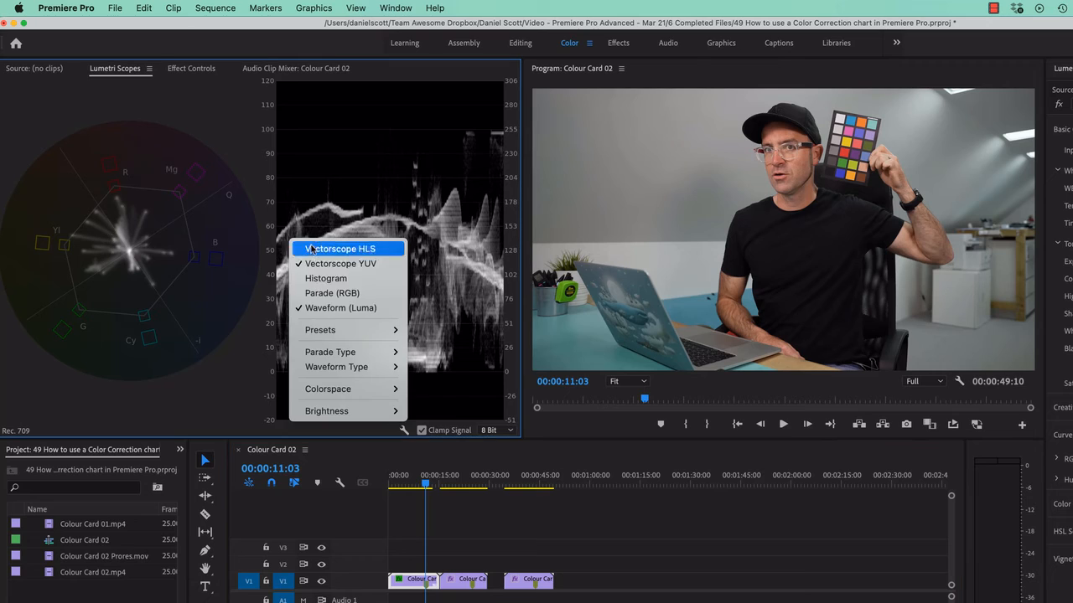
left_click(335, 308)
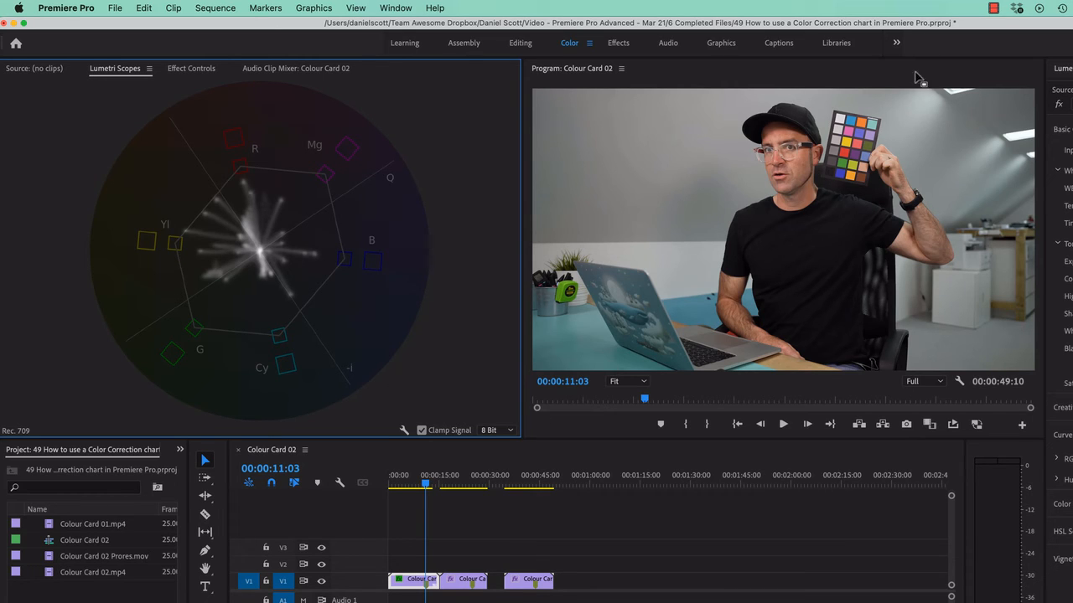
- Draw a second, four-point opacity mask around the coloured patches of the hand-held chart in the Colour Card 01 clip
left_click(179, 73)
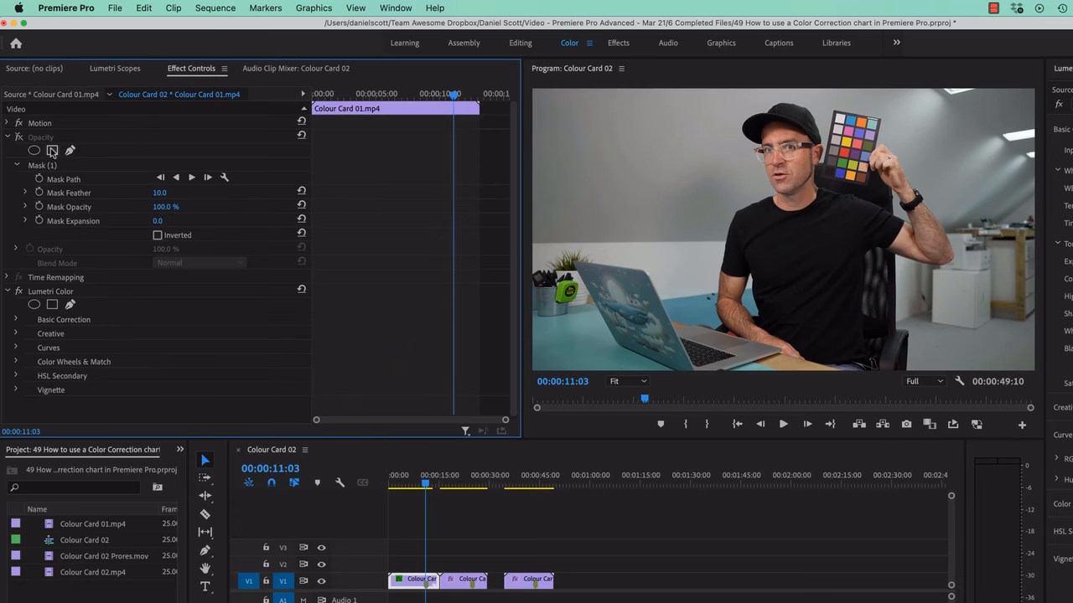
left_click(51, 151)
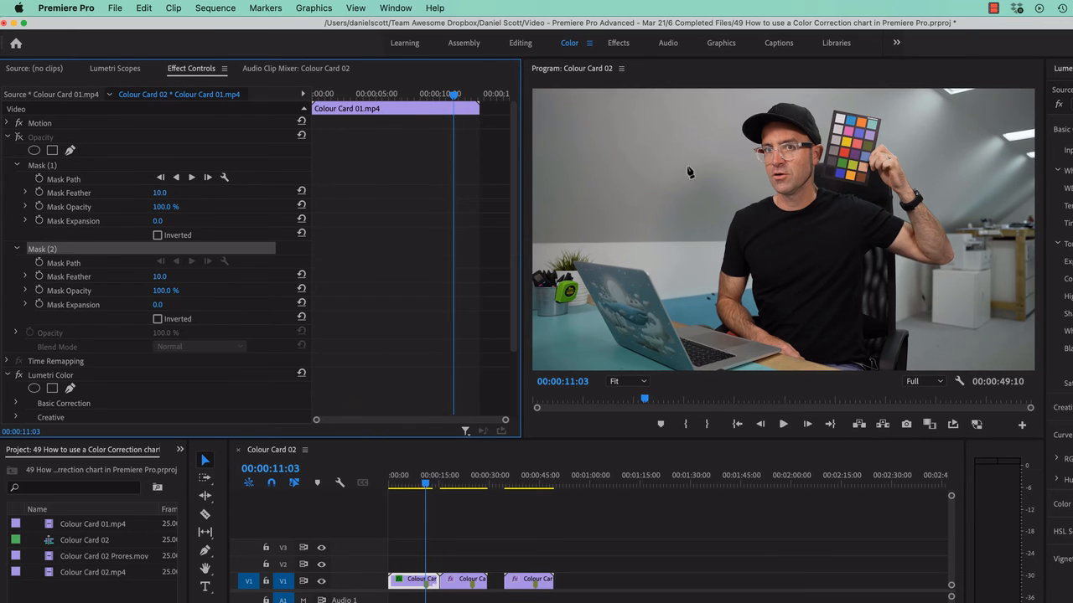
left_click(852, 112)
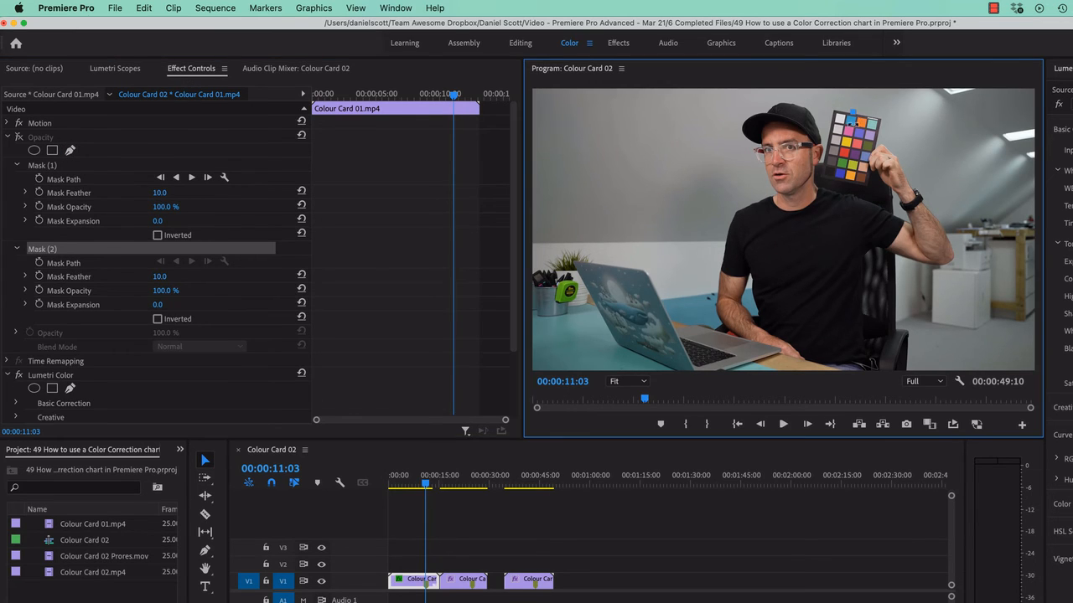
left_click(874, 118)
left_click(858, 177)
left_click(826, 180)
left_click(852, 112)
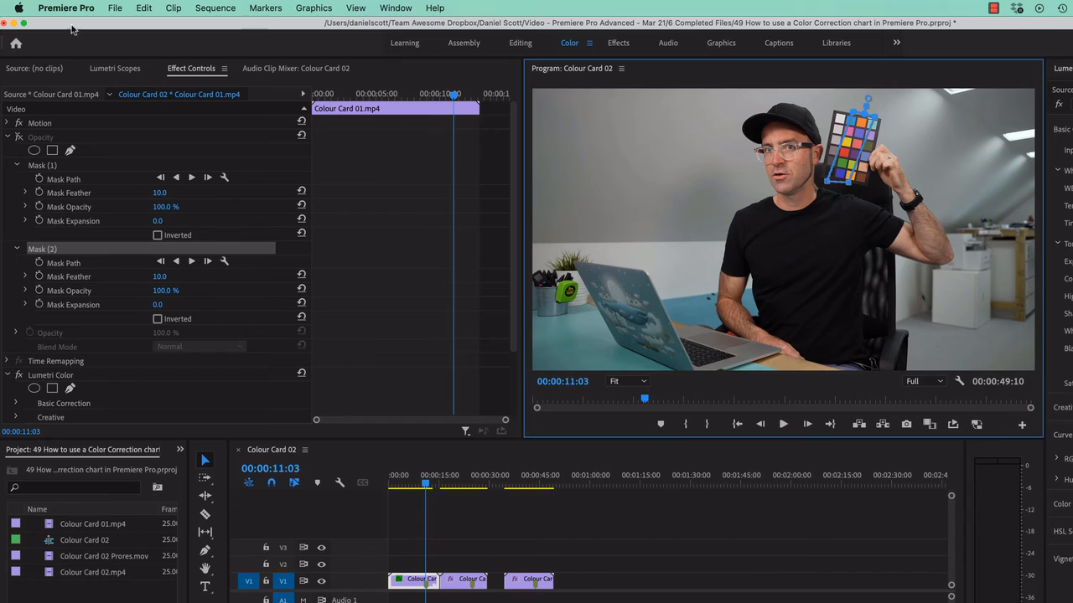
- Enable the clip's Opacity effect and delete Mask (1), keeping only the mask around the chart's coloured patches
left_click(19, 136)
left_click(46, 166)
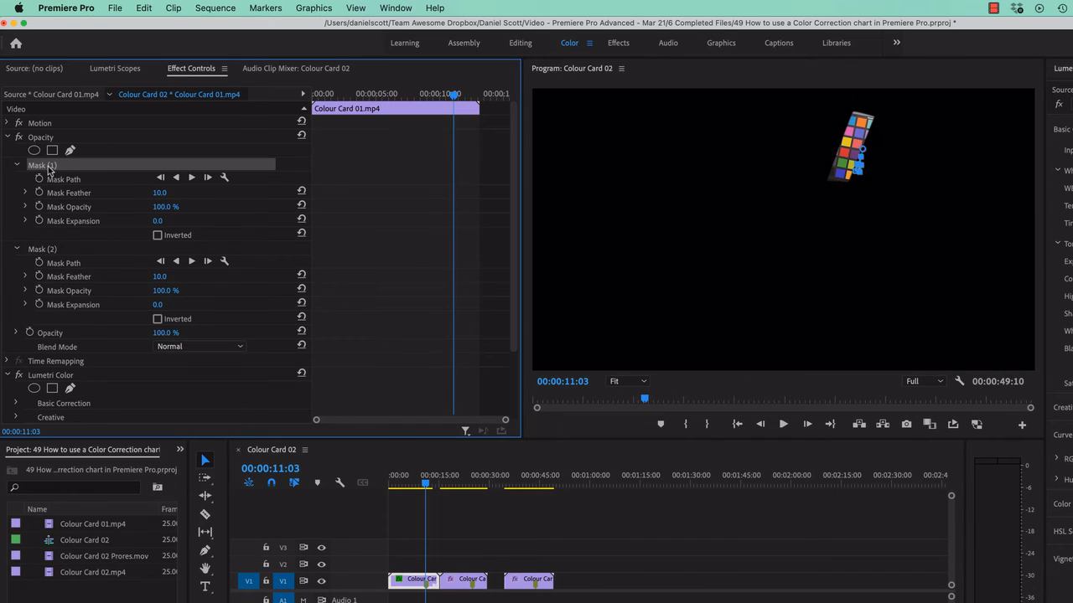
key("Delete")
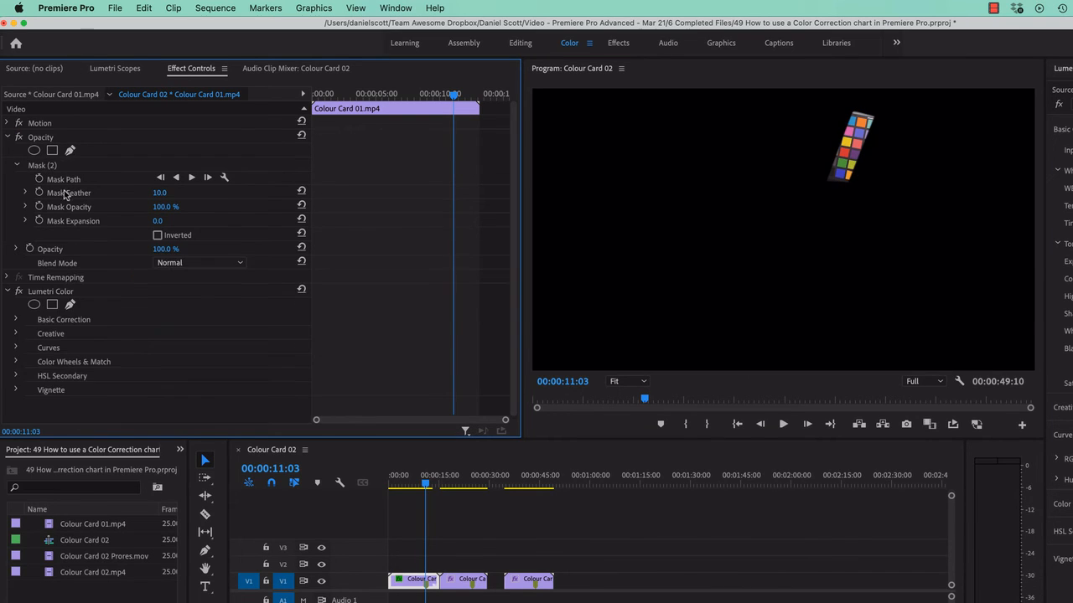
- Select Mask (2) on the Colour Card 01 clip and pull its upper corner over the orange patch inward
left_click(61, 167)
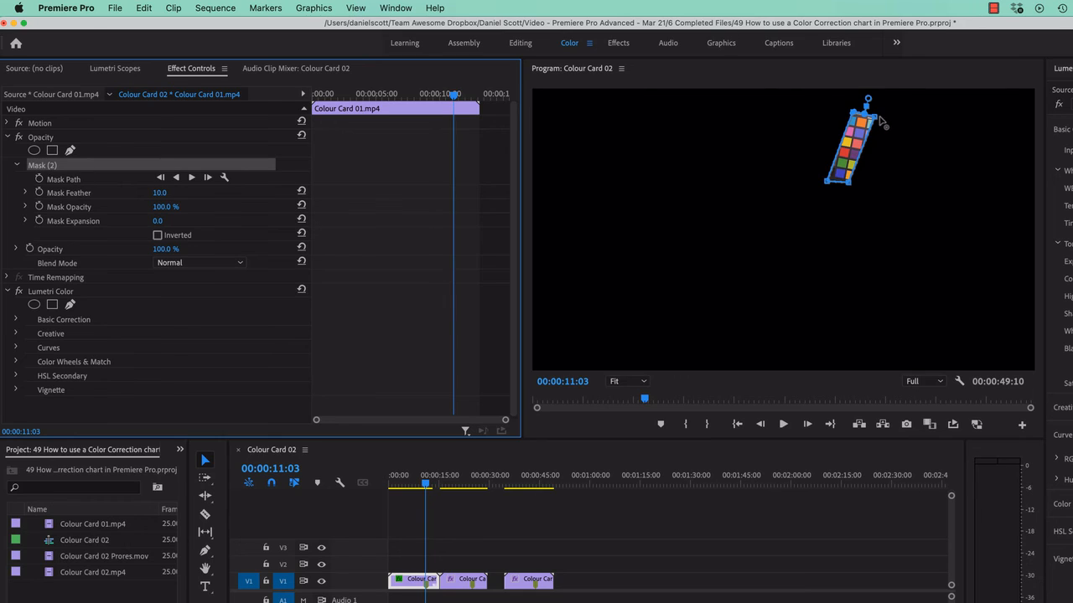
left_click_drag(874, 117, 866, 117)
left_click(851, 113)
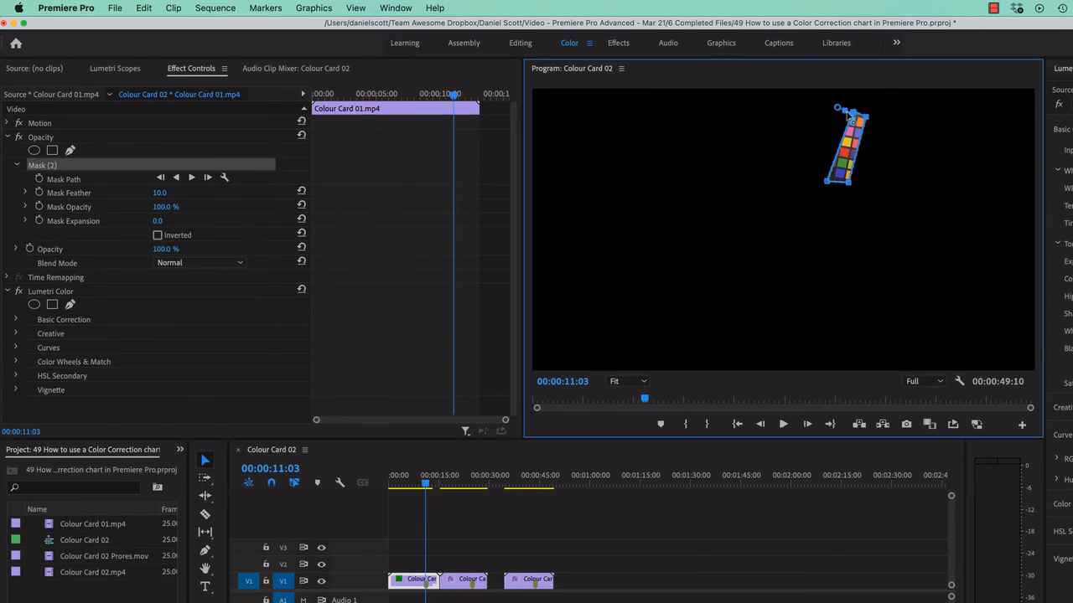
key("super+z")
- Fit the two upper corners of Mask (2) closely around the light-blue patch heading the column of six saturated colours
key("super+equal")
key("super+equal")
key("super+equal")
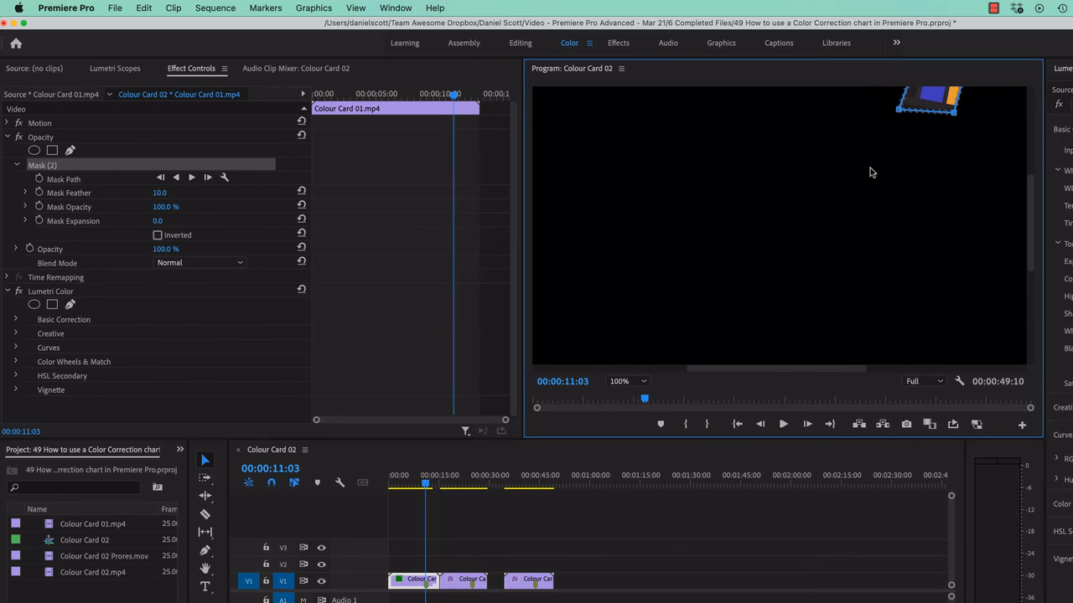
key("h")
left_click_drag(870, 172, 702, 327)
key("super+equal")
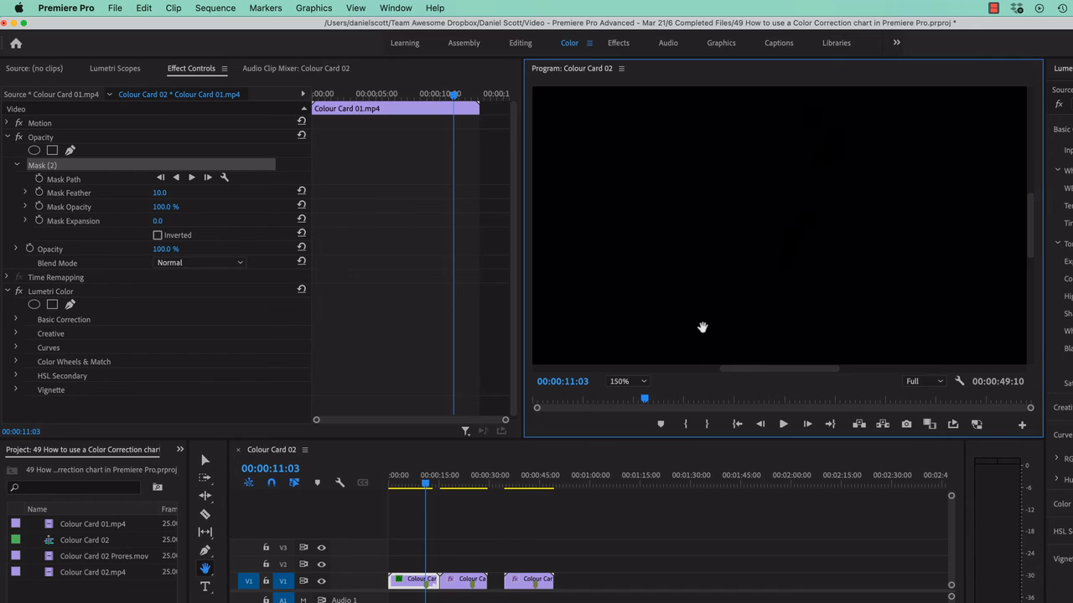
left_click_drag(891, 184, 826, 268)
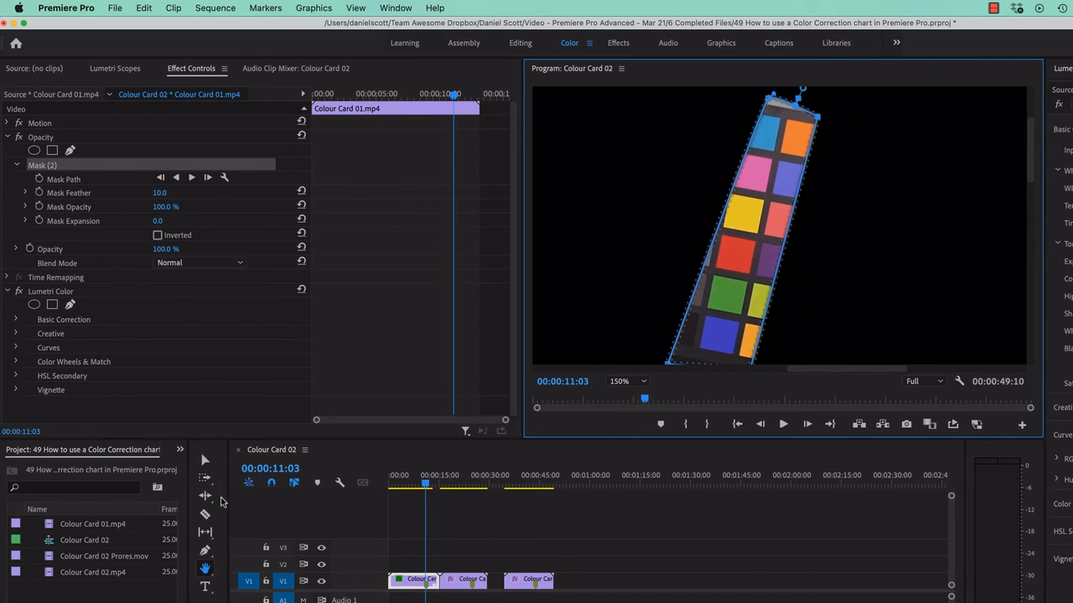
left_click(204, 460)
left_click_drag(767, 99, 749, 107)
left_click_drag(819, 119, 787, 118)
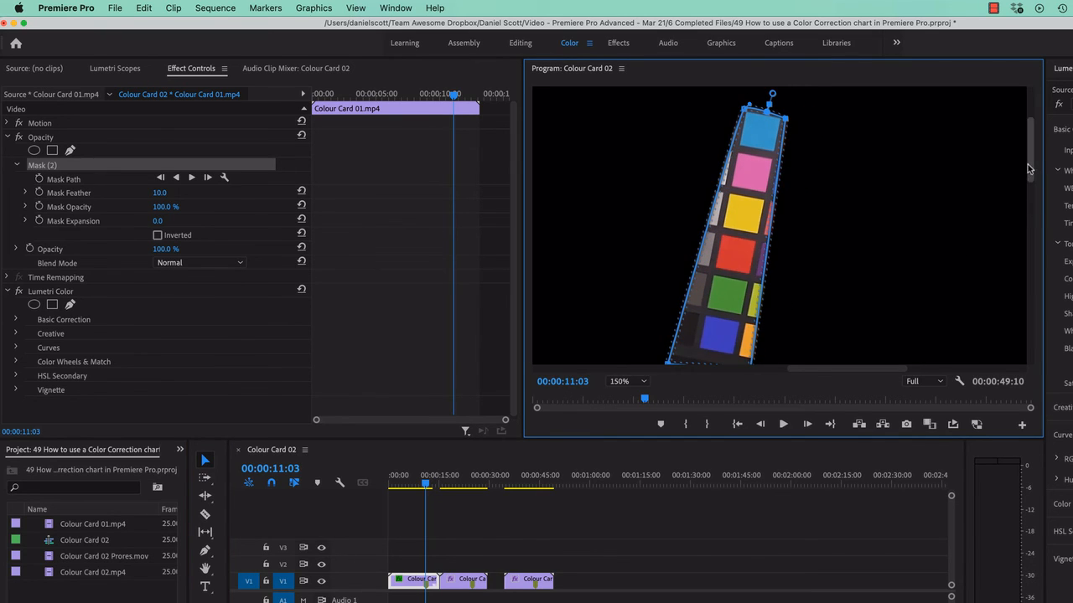
- Fit the lower corners of Mask (2) around the dark-blue patch and set its Mask Feather to 0
scroll(1029, 169, "down", 2)
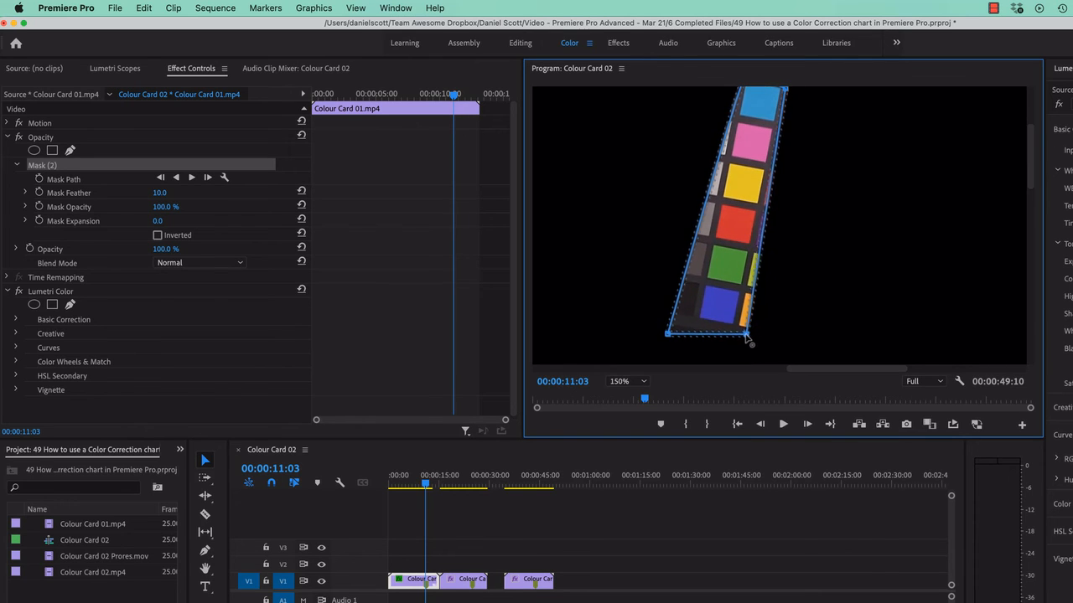
left_click_drag(746, 334, 735, 335)
left_click_drag(667, 334, 695, 330)
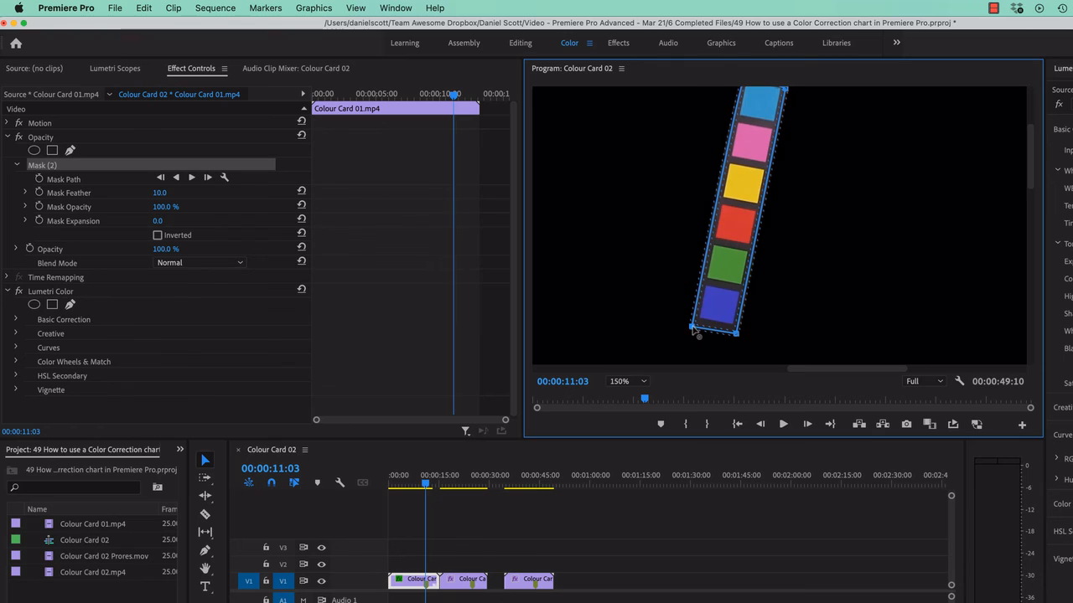
scroll(1029, 164, "up", 1)
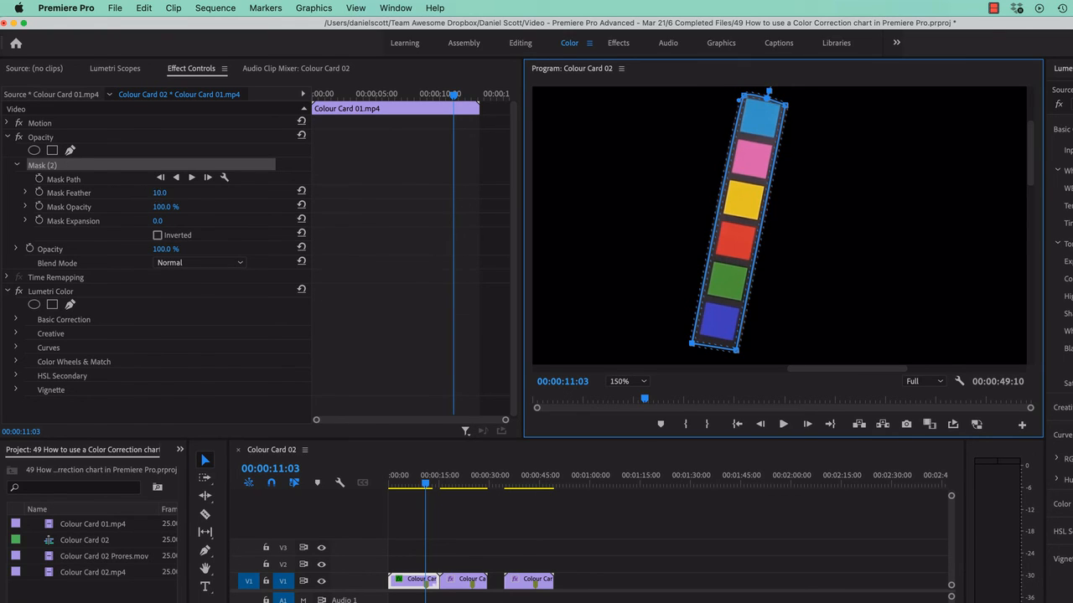
left_click_drag(159, 193, 145, 193)
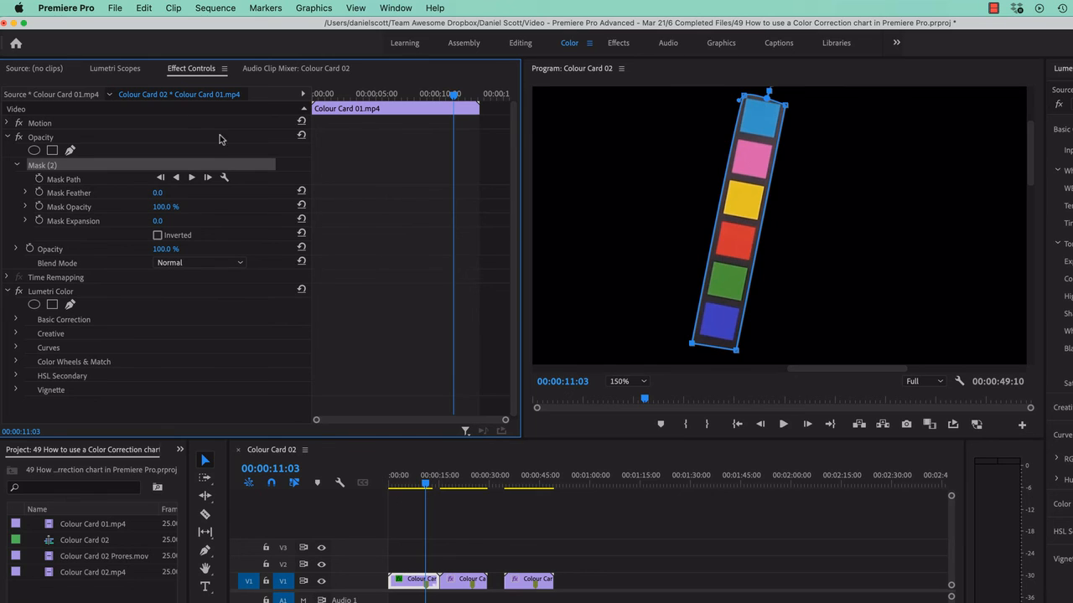
- Show the Lumetri Scopes and reload the Color workspace to redraw the vectorscope for the masked patches
left_click(118, 70)
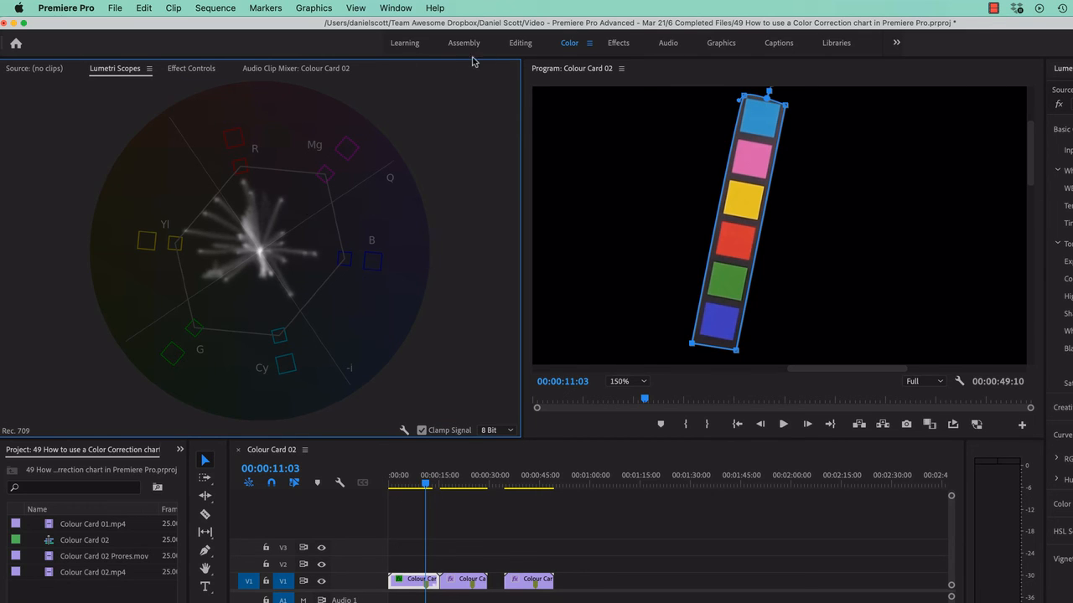
left_click(524, 44)
left_click(569, 43)
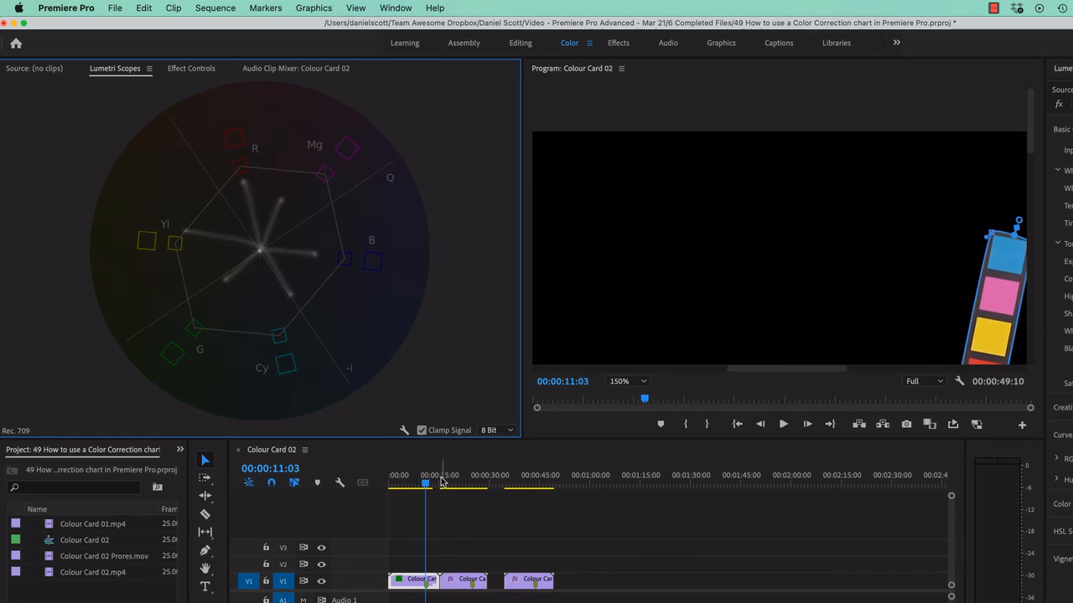
- Fit the program picture to its frame and move the playhead to 00:00:40:10 in the Colour Card 02 Prores clip
left_click_drag(442, 480, 536, 488)
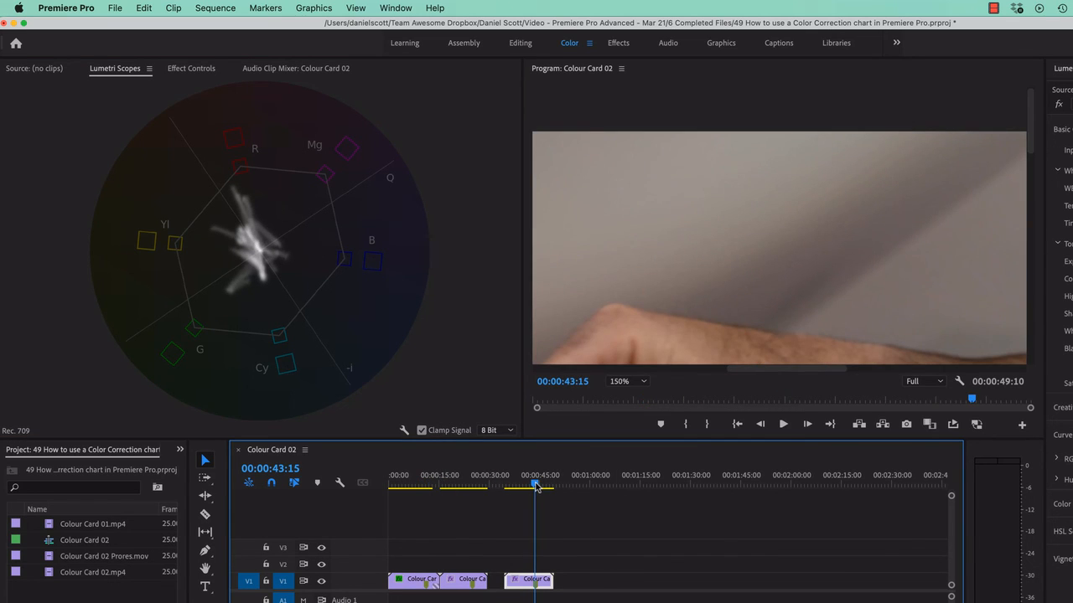
left_click(909, 198)
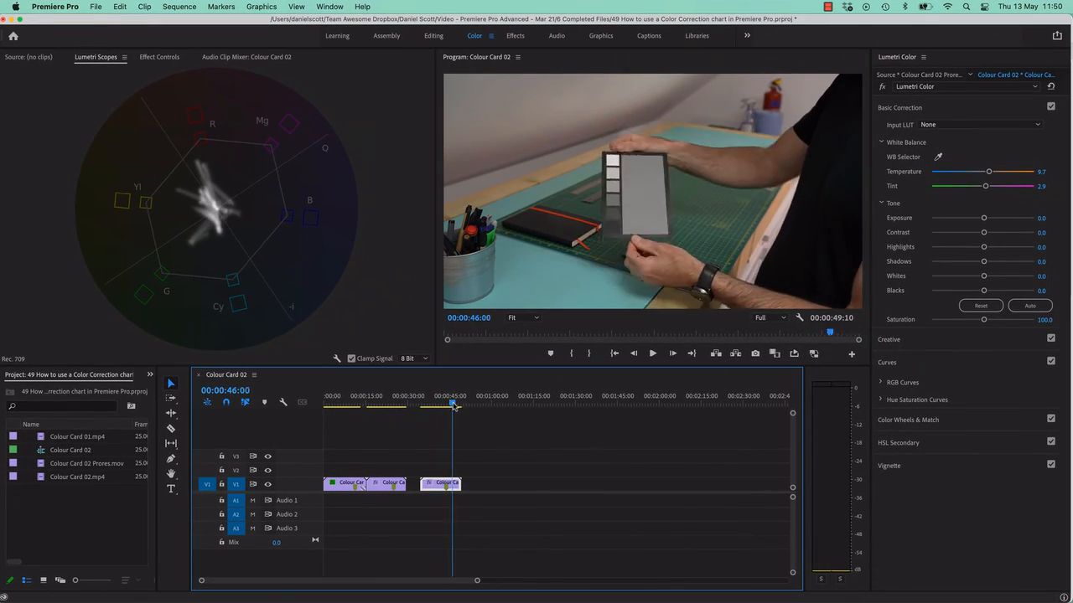
left_click_drag(454, 406, 435, 406)
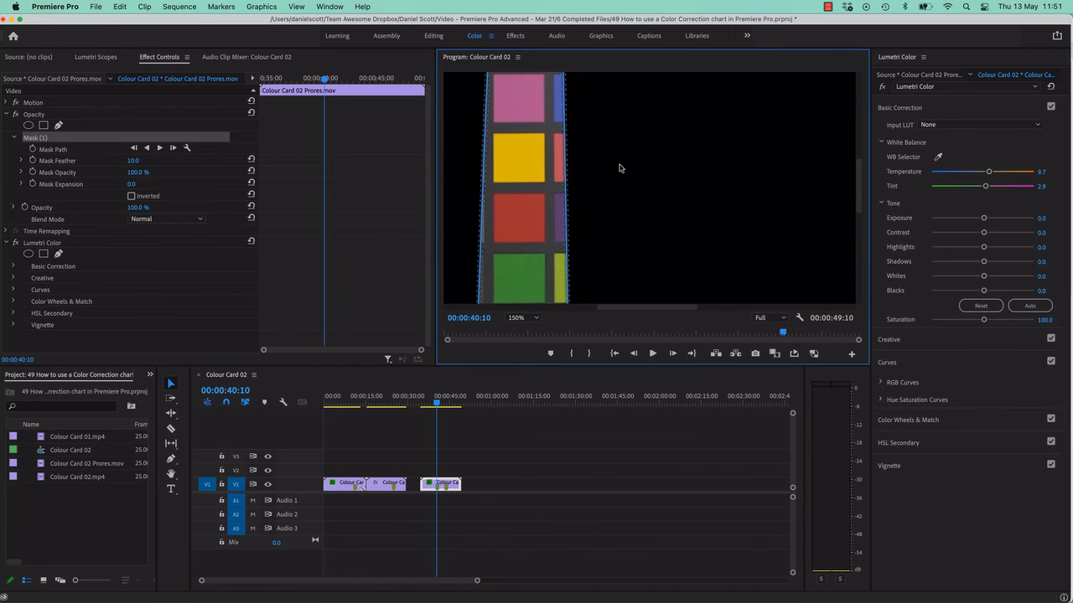
- Tighten the lower corners of Mask (1) around the dark-blue patch in the Colour Card 02 Prores clip
key("h")
mouse_move(621, 168)
left_mouse_down()
mouse_move(681, 342)
mouse_move(611, 177)
left_mouse_up()
key("v")
left_click_drag(858, 155, 858, 239)
left_click_drag(627, 176, 609, 174)
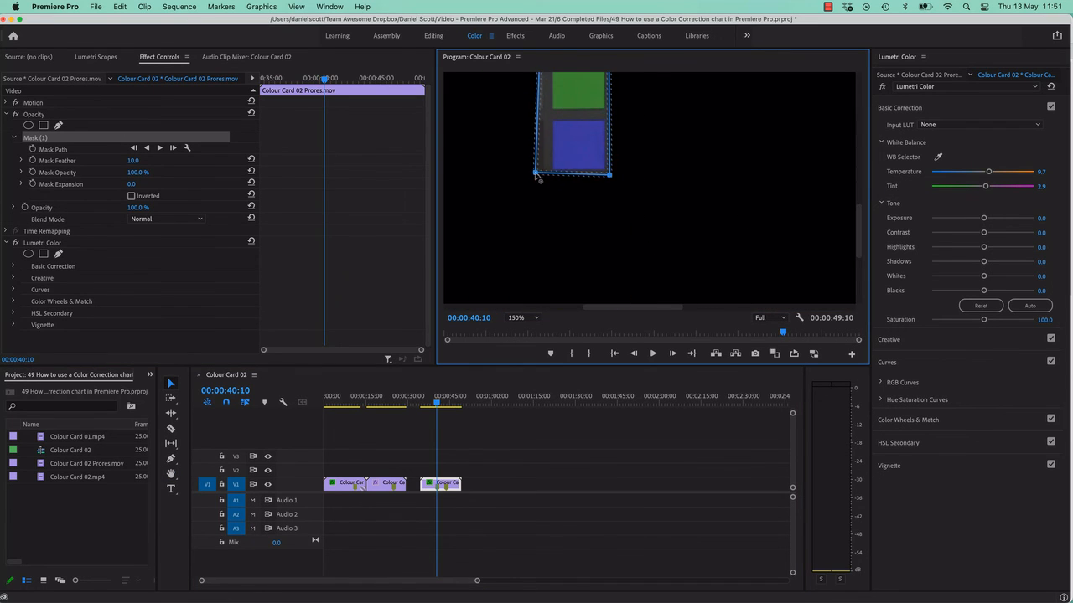
left_click_drag(536, 175, 549, 174)
- Redraw the vectorscope for the Prores clip's masked patches by reloading the Color workspace, and fit the program picture to its frame
key("super+minus")
key("super+minus")
left_click(109, 58)
left_click(440, 36)
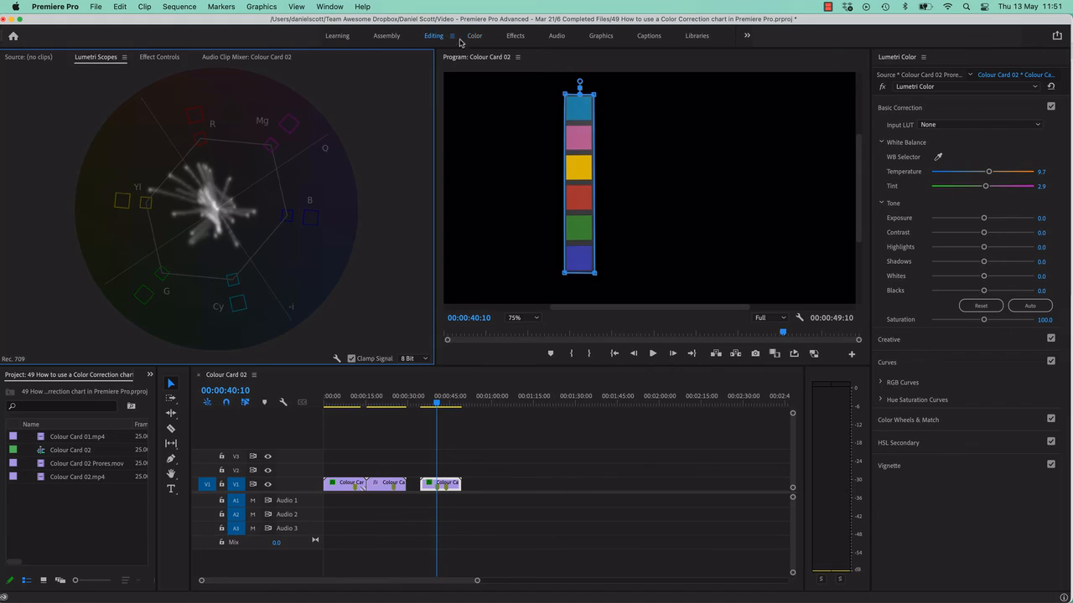
left_click(471, 37)
left_click(685, 157)
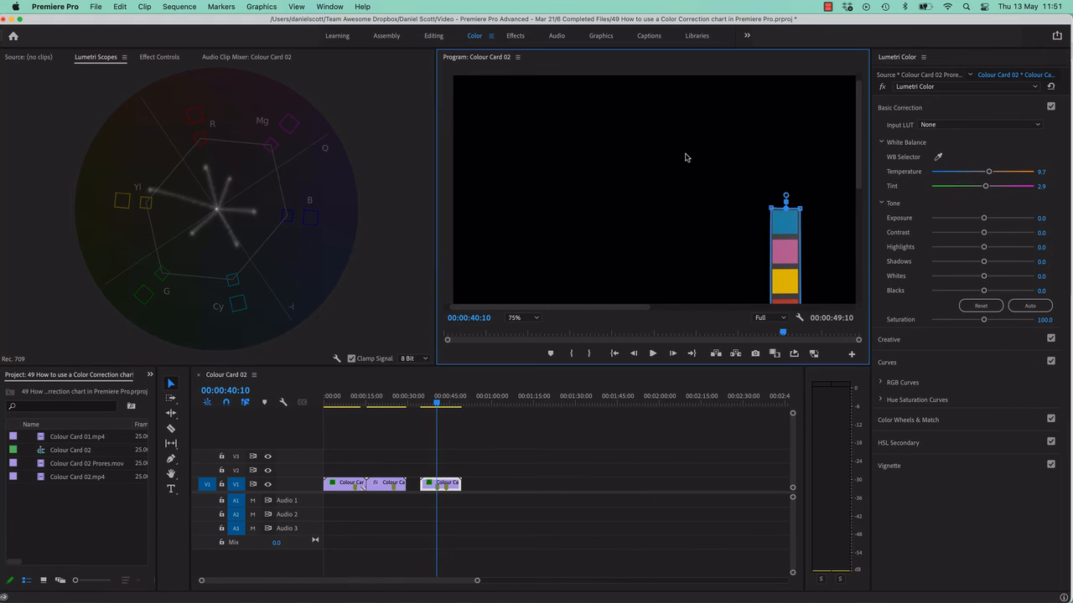
key("shift+z")
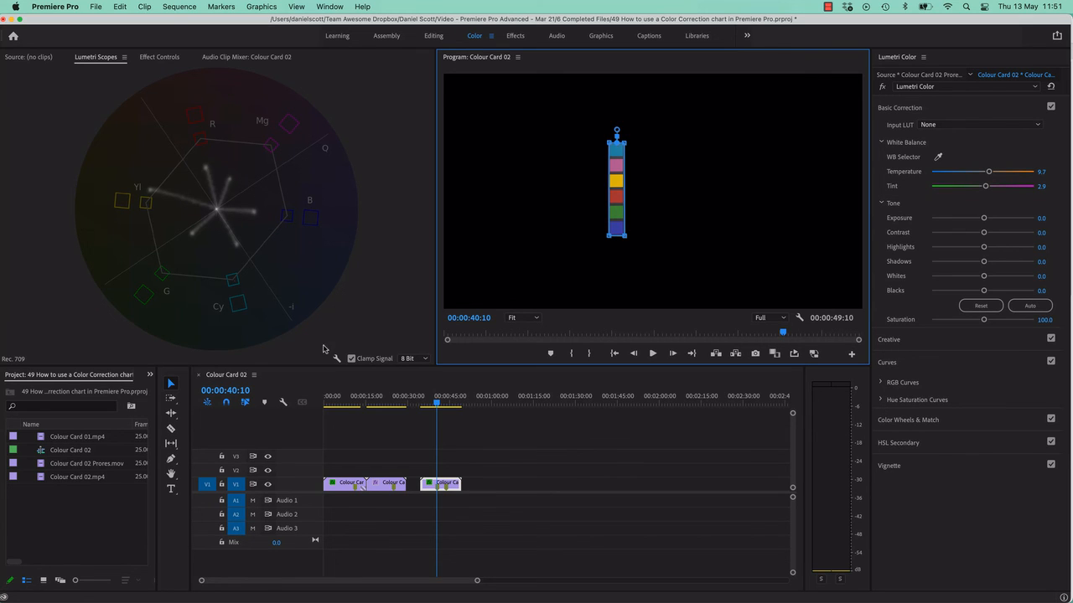
- Compare the vectorscope traces of Colour Card 01 at 00:00:11:03 and Colour Card 02 Prores at 00:00:40:10
left_click_drag(439, 406, 355, 407)
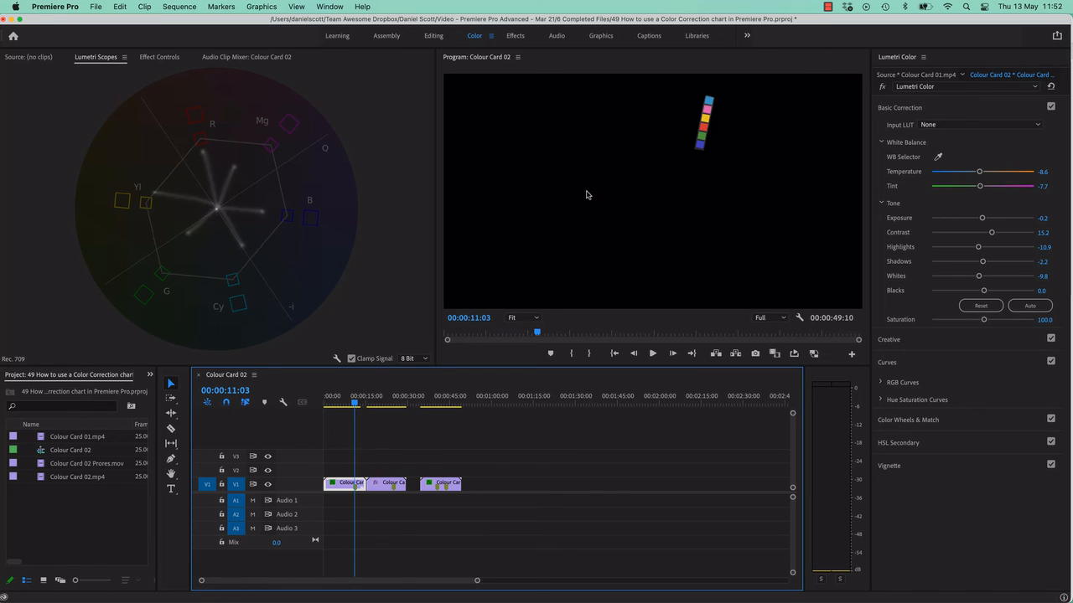
left_click_drag(357, 406, 437, 413)
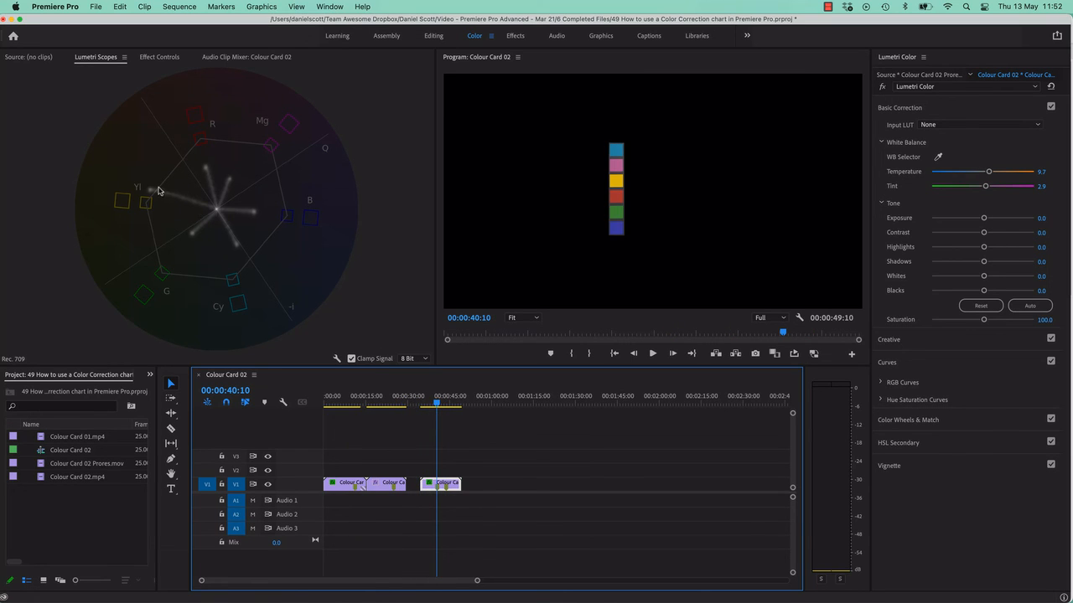